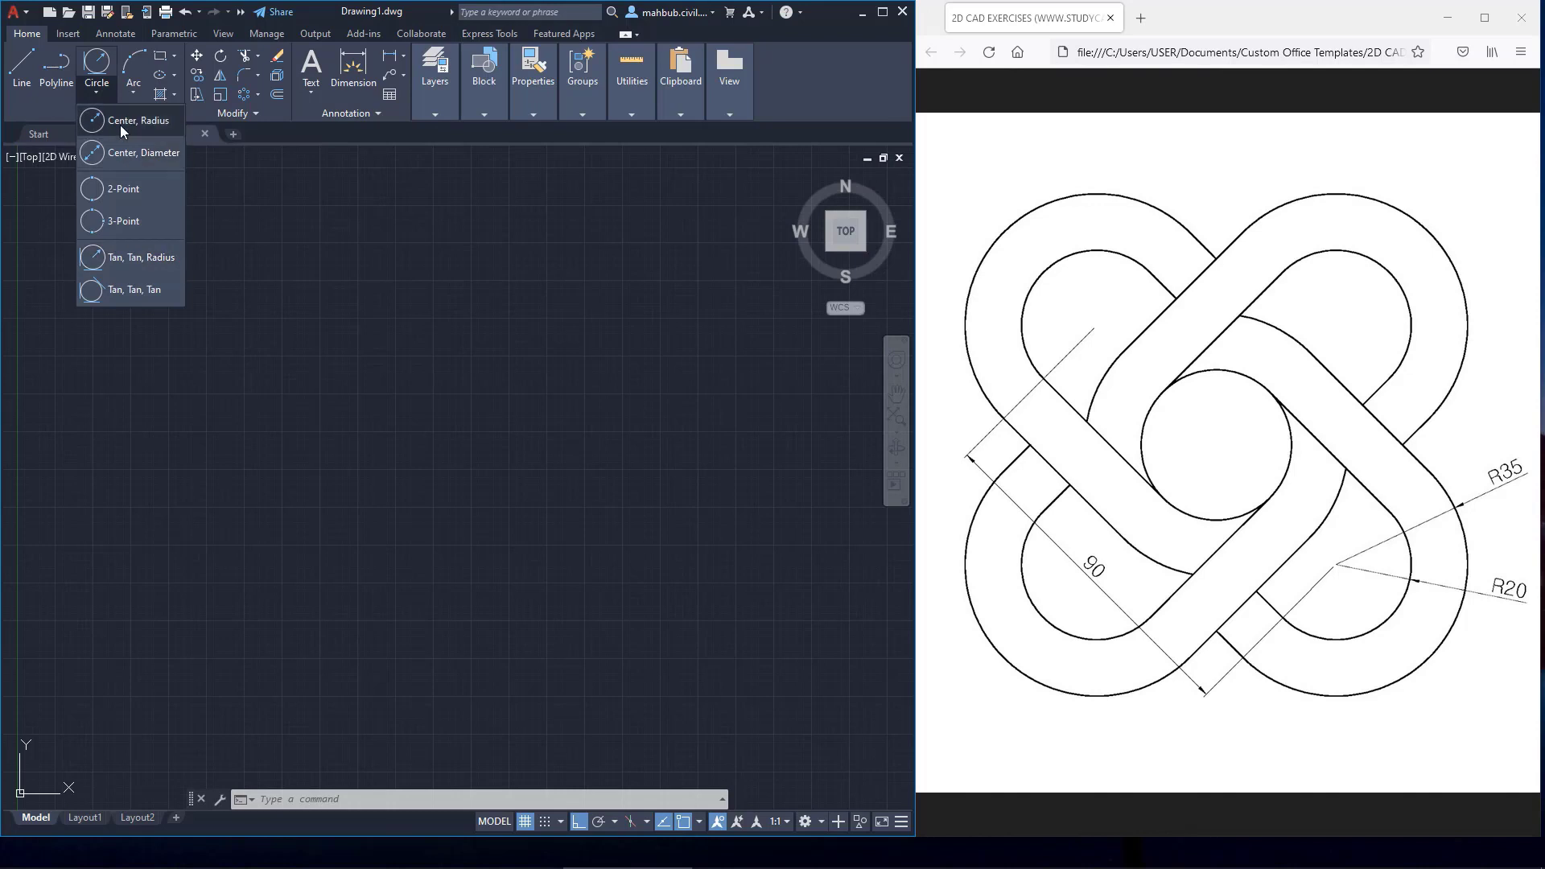
# Step: Draw a circle with a radius of 20 in the empty drawing
pyautogui.click(120, 122)
pyautogui.click(200, 402)
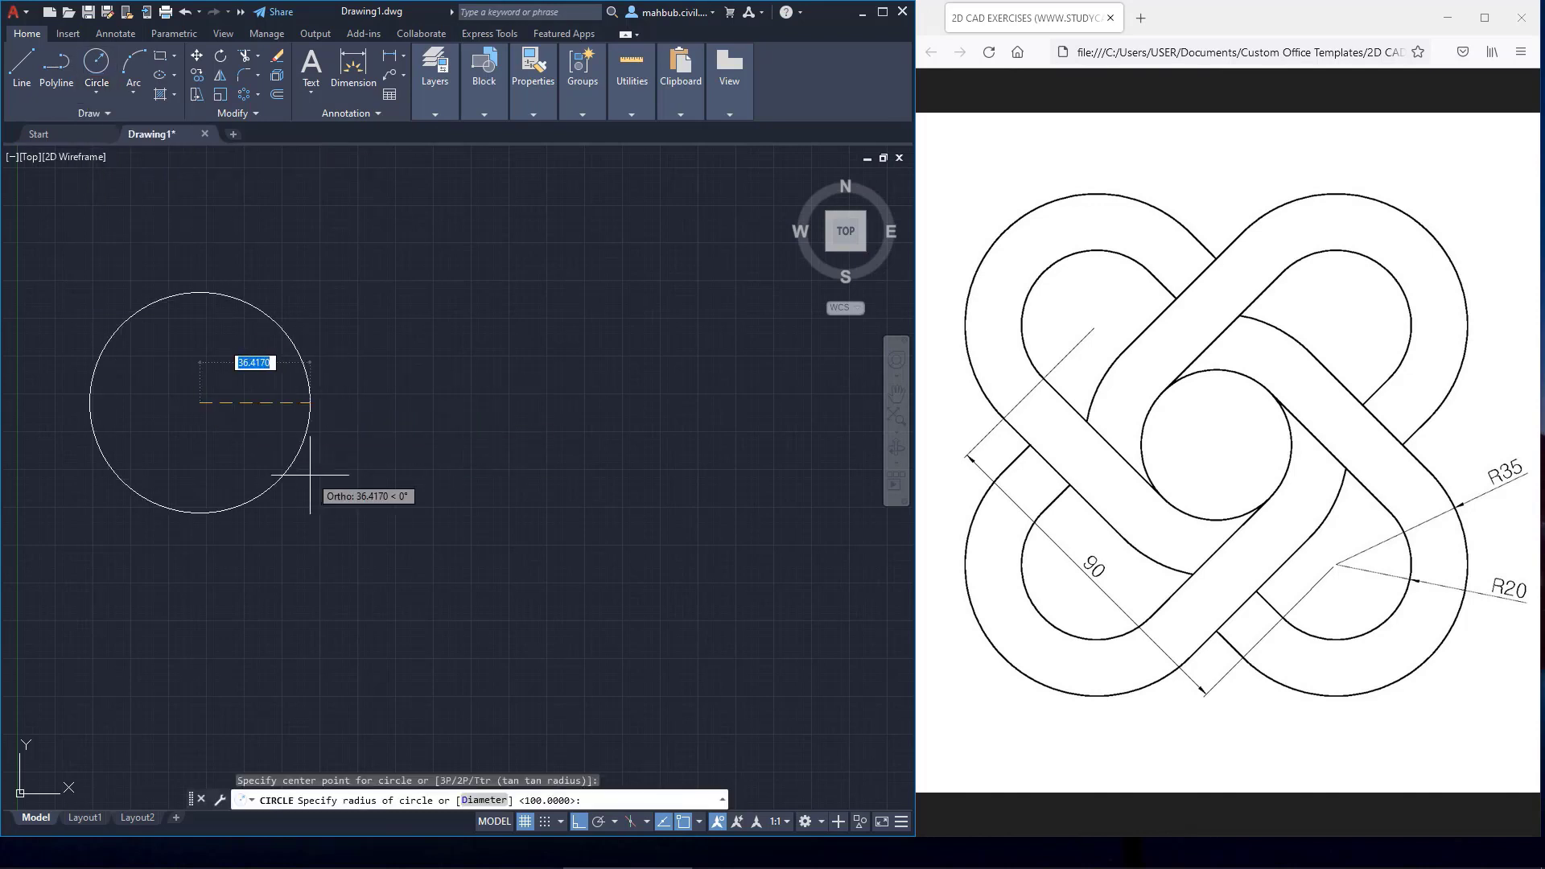
pyautogui.press('Return')
pyautogui.scroll(2, 274, 446)
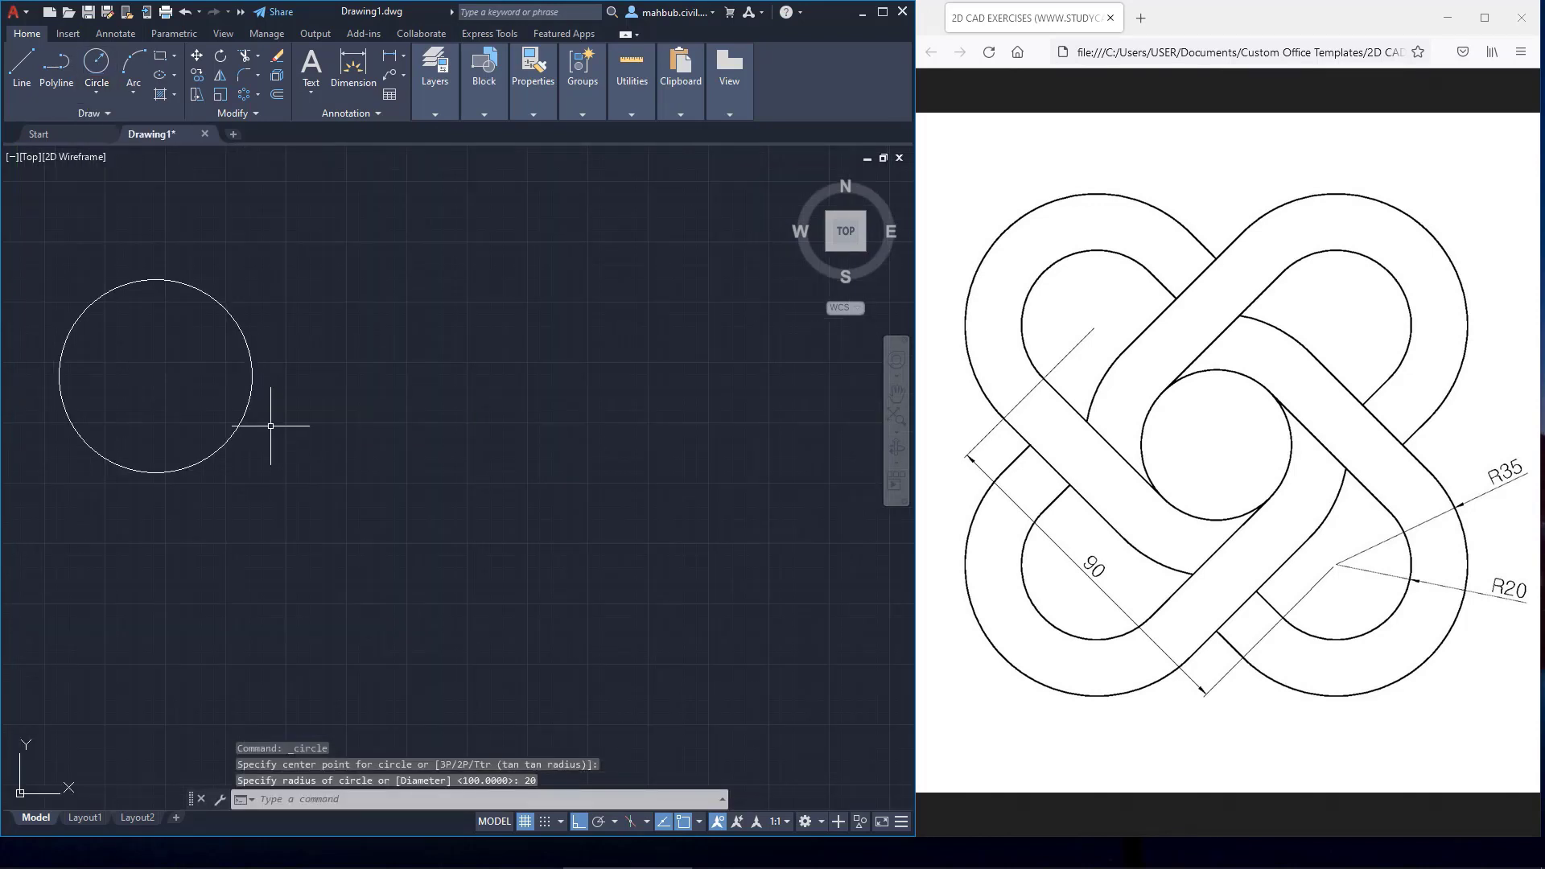
pyautogui.moveTo(304, 406); pyautogui.dragTo(295, 420, button='middle')
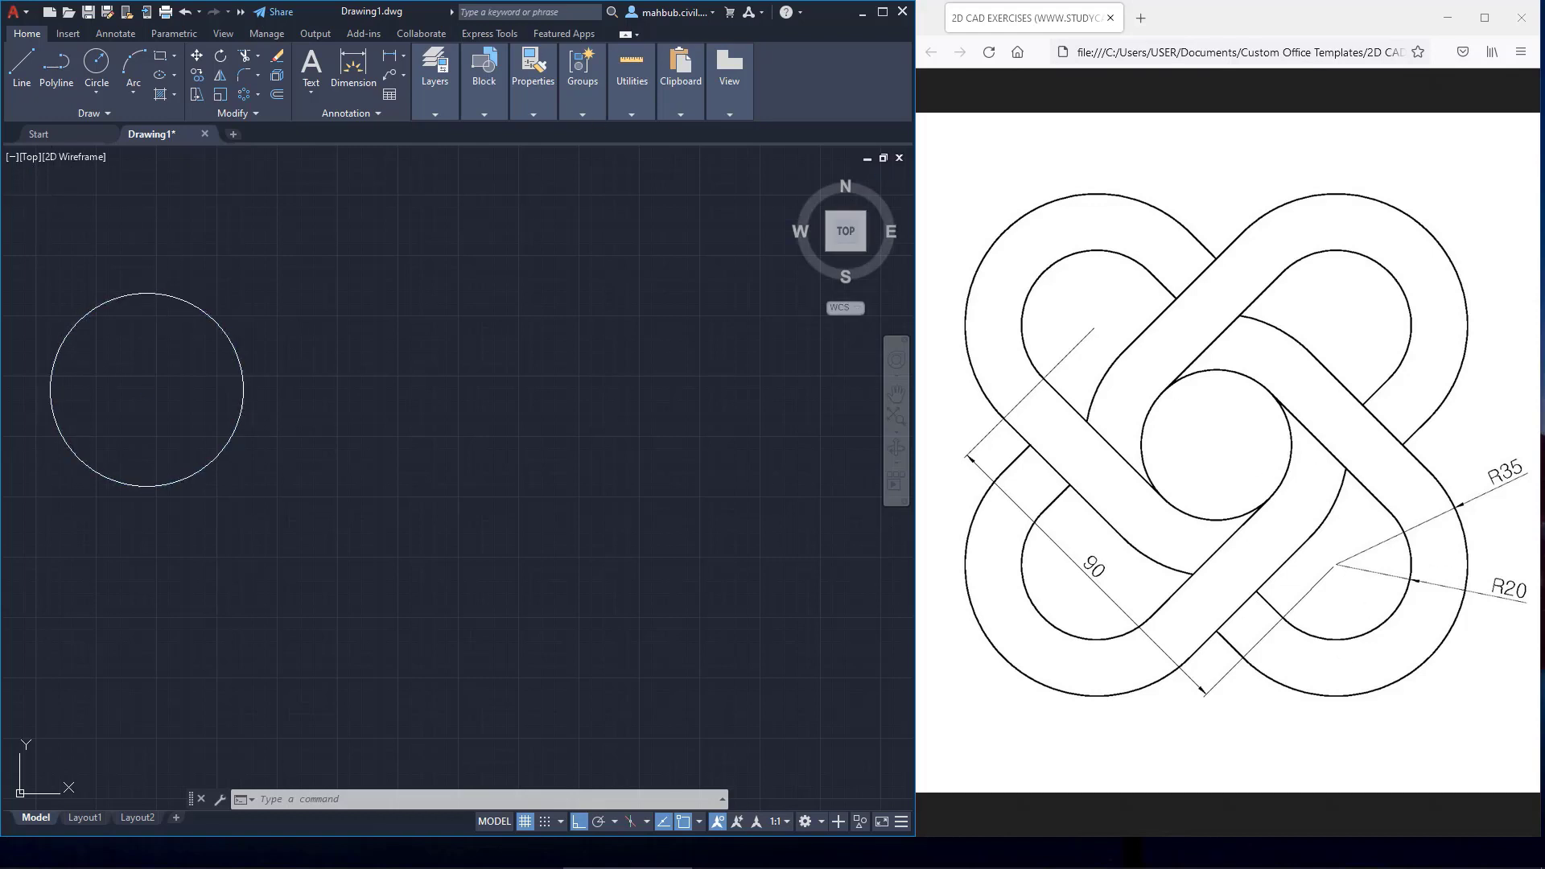
# Step: Copy the circle horizontally to the right from its center by a distance of 90
pyautogui.click(171, 296)
pyautogui.click(197, 76)
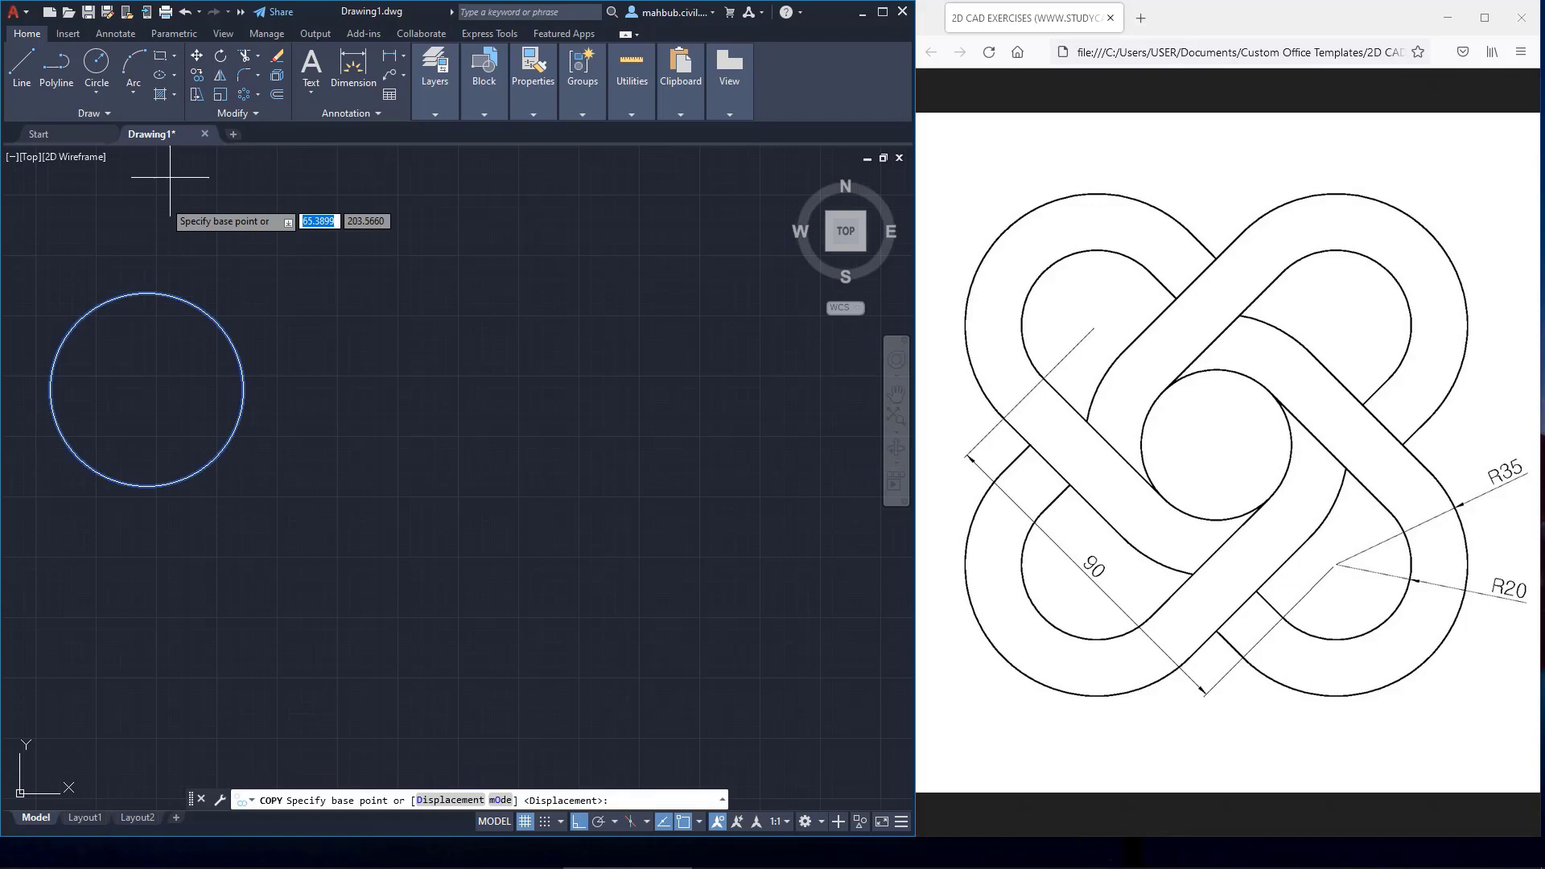
pyautogui.click(147, 389)
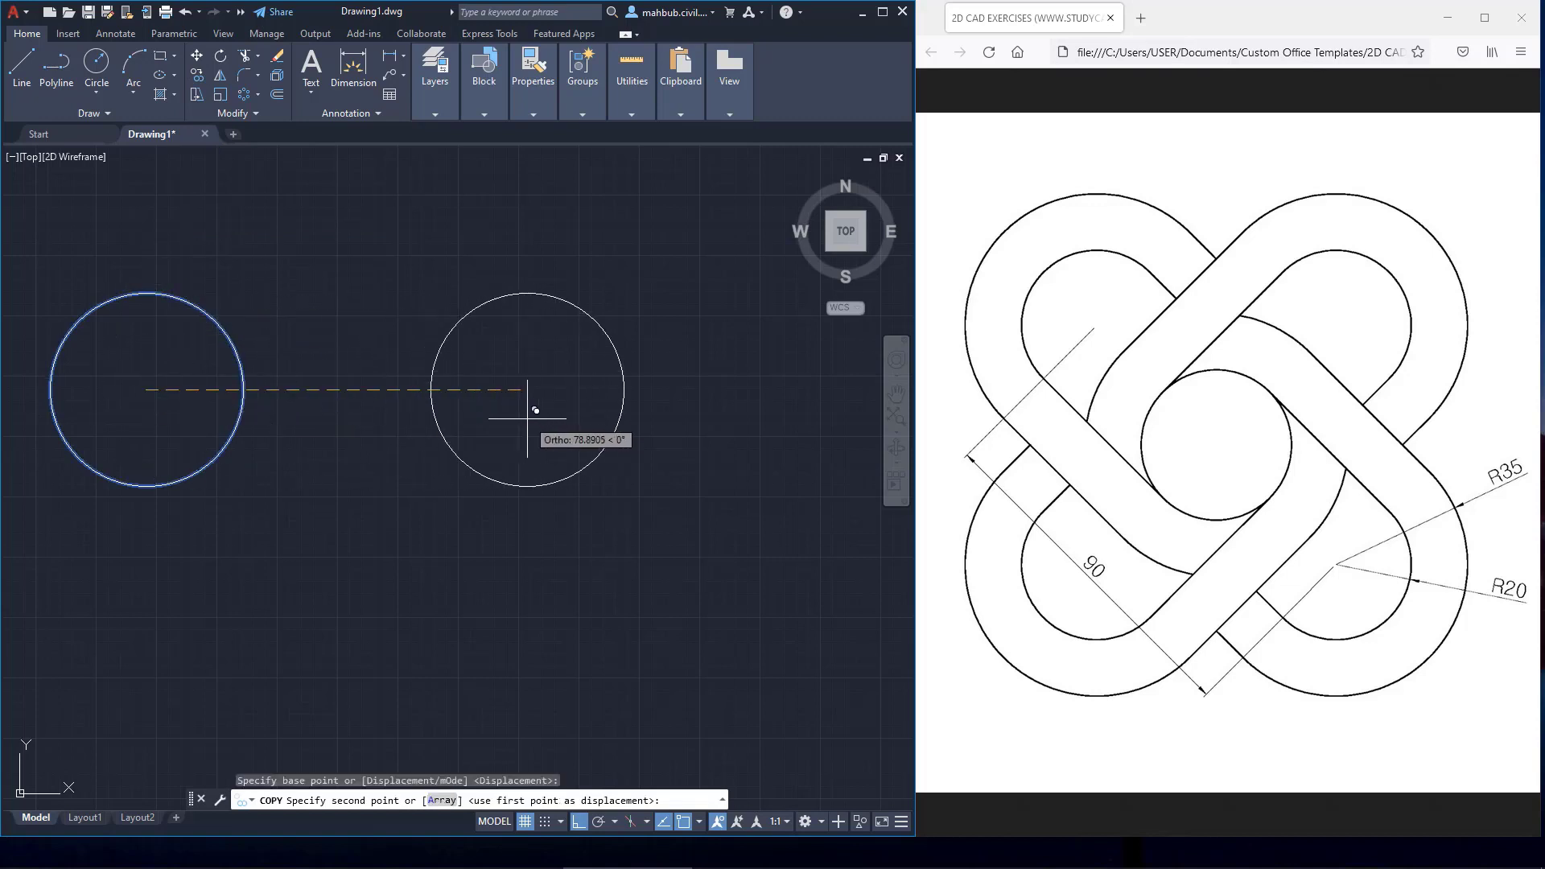
pyautogui.write('90')
pyautogui.press('Return')
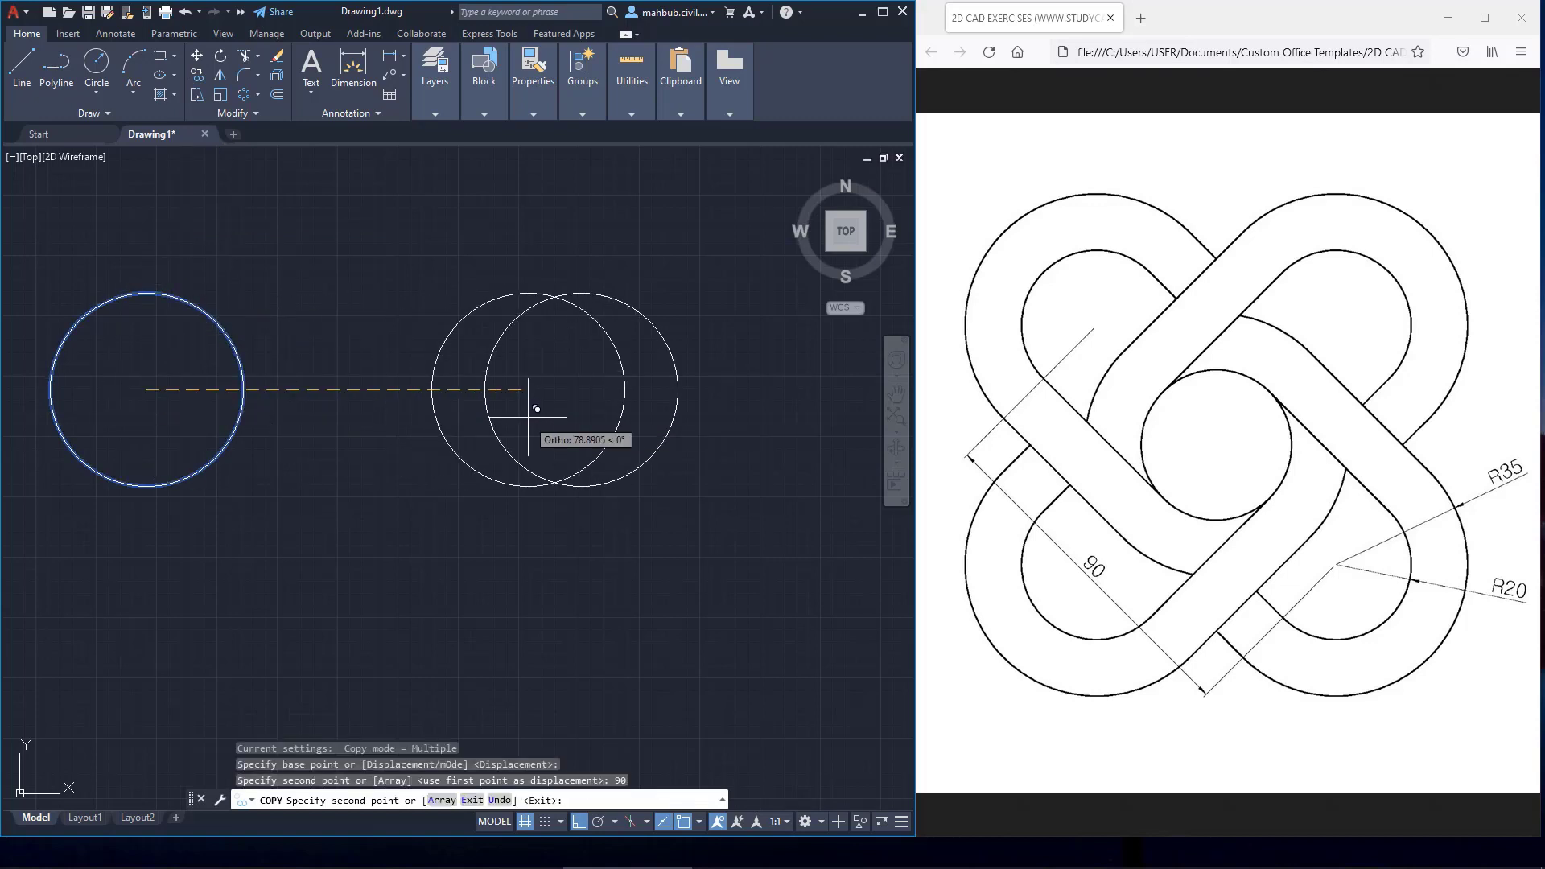
pyautogui.rightClick(532, 404)
pyautogui.click(538, 411)
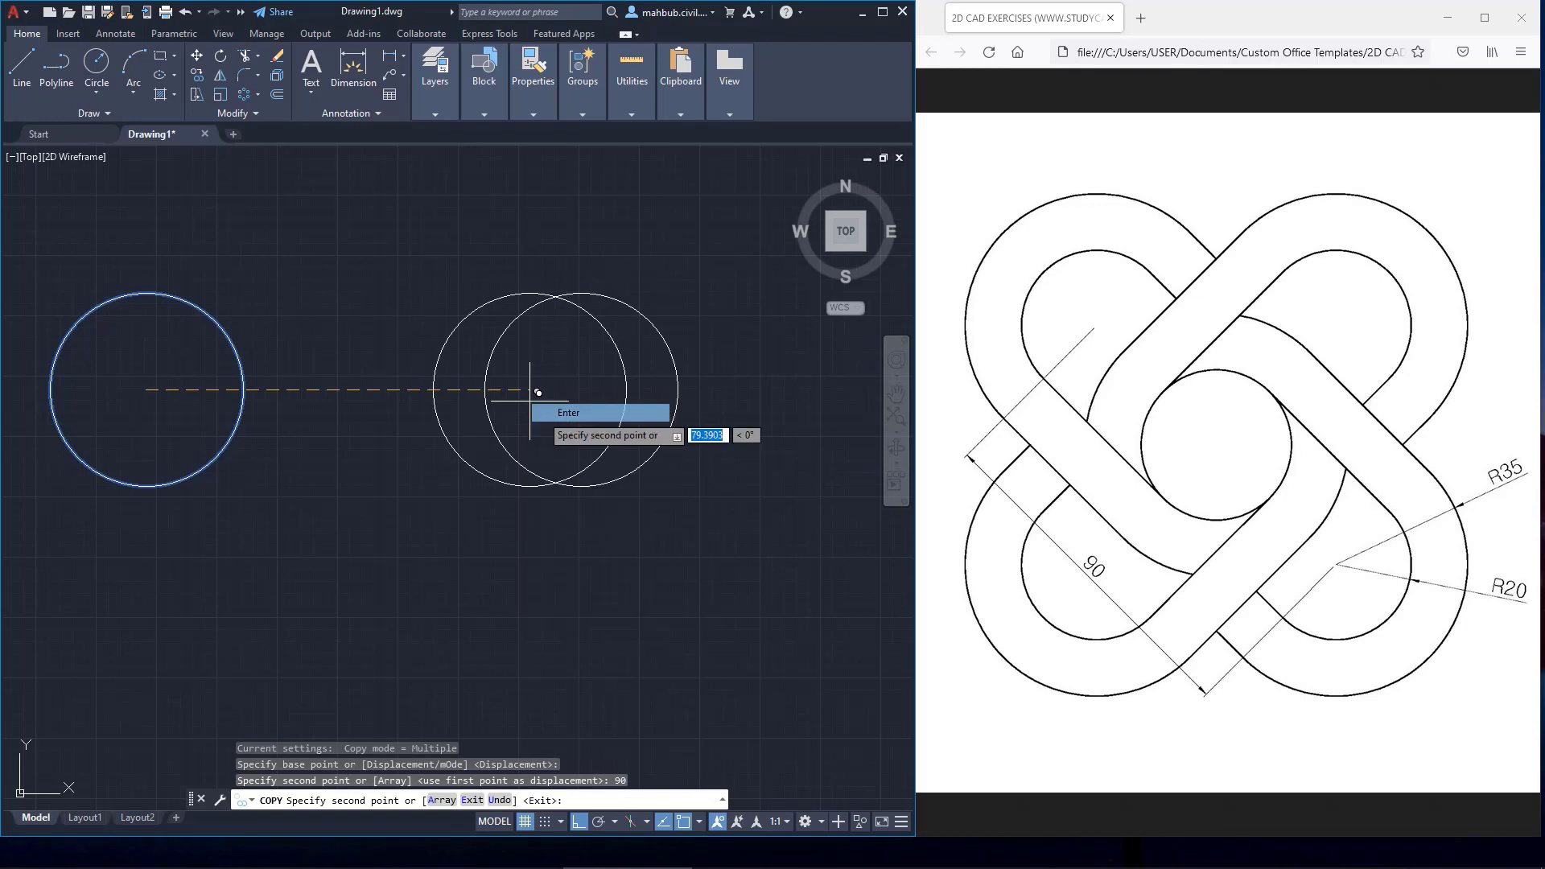
# Step: Connect the two circles with horizontal lines between their top quadrants and between their bottom quadrants
pyautogui.click(26, 84)
pyautogui.click(147, 293)
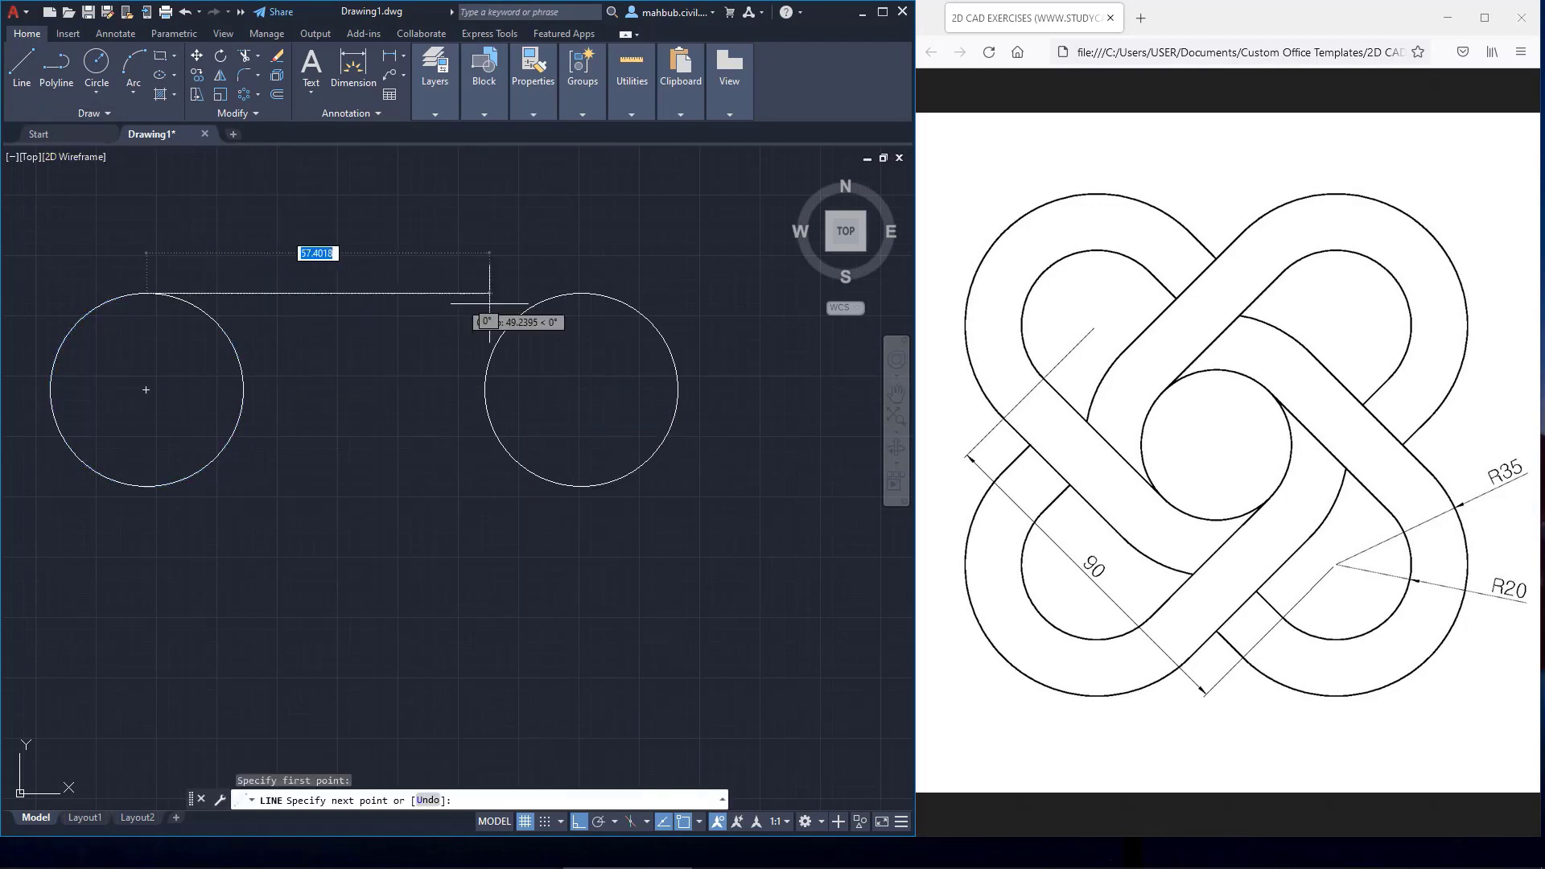
pyautogui.click(581, 295)
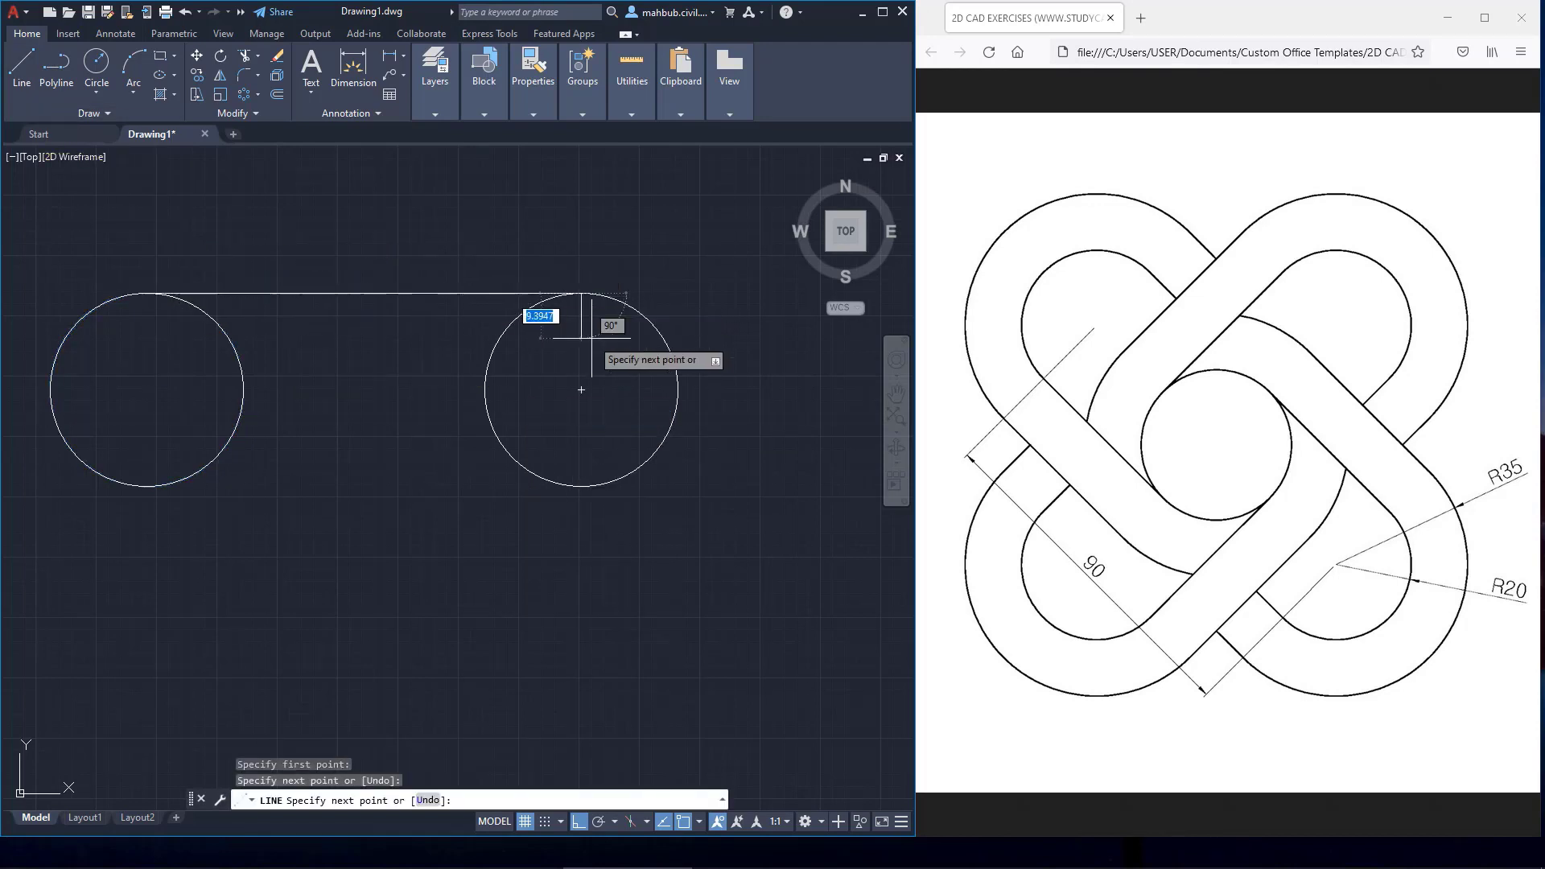
pyautogui.press('Escape')
pyautogui.press('Return')
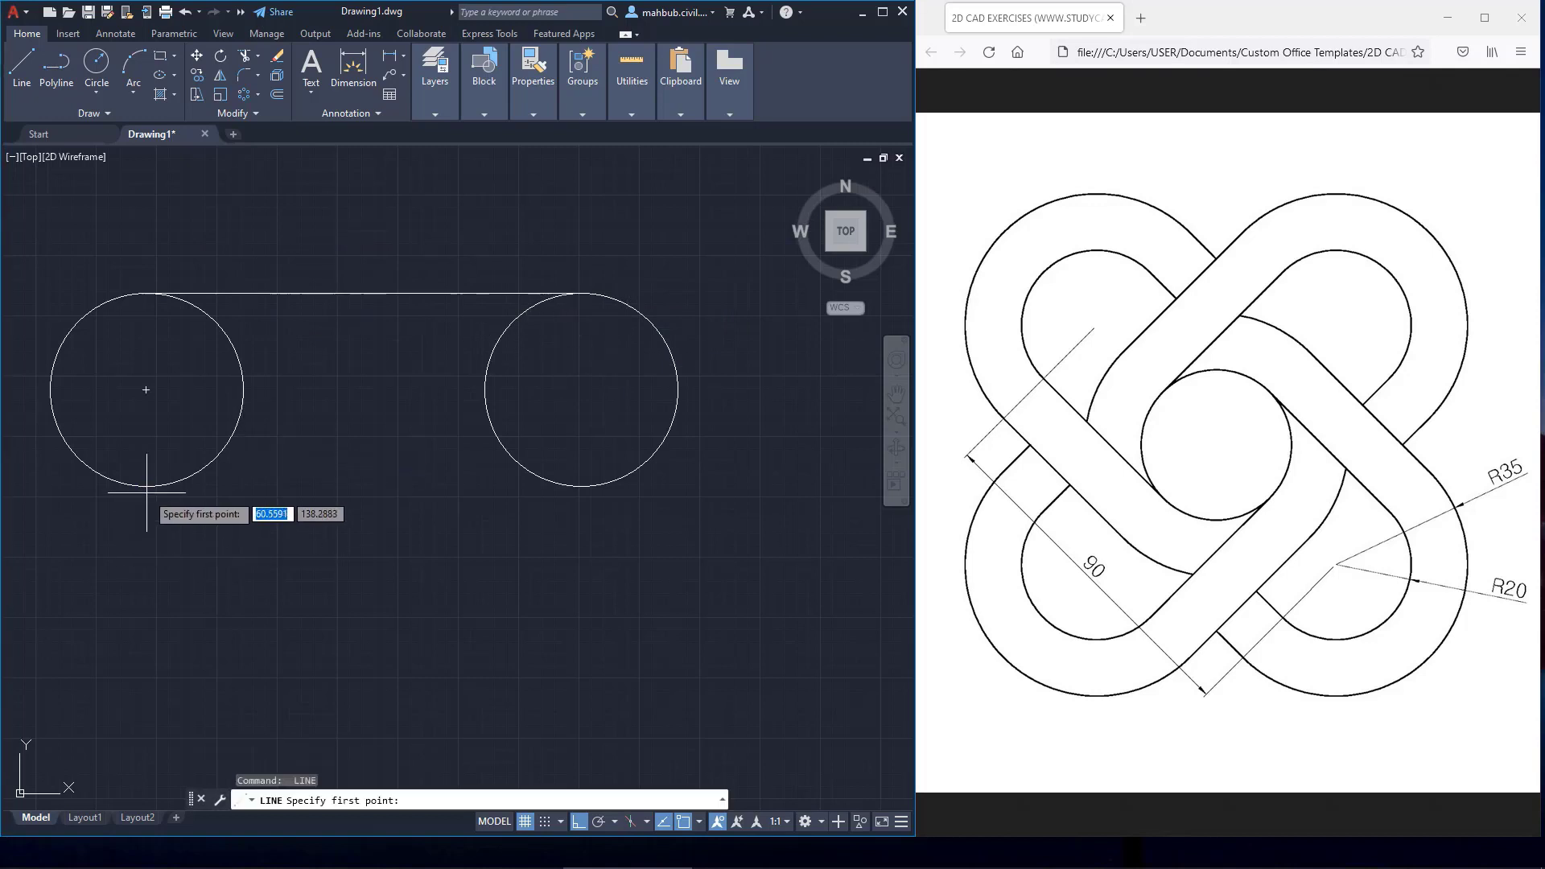
pyautogui.click(146, 486)
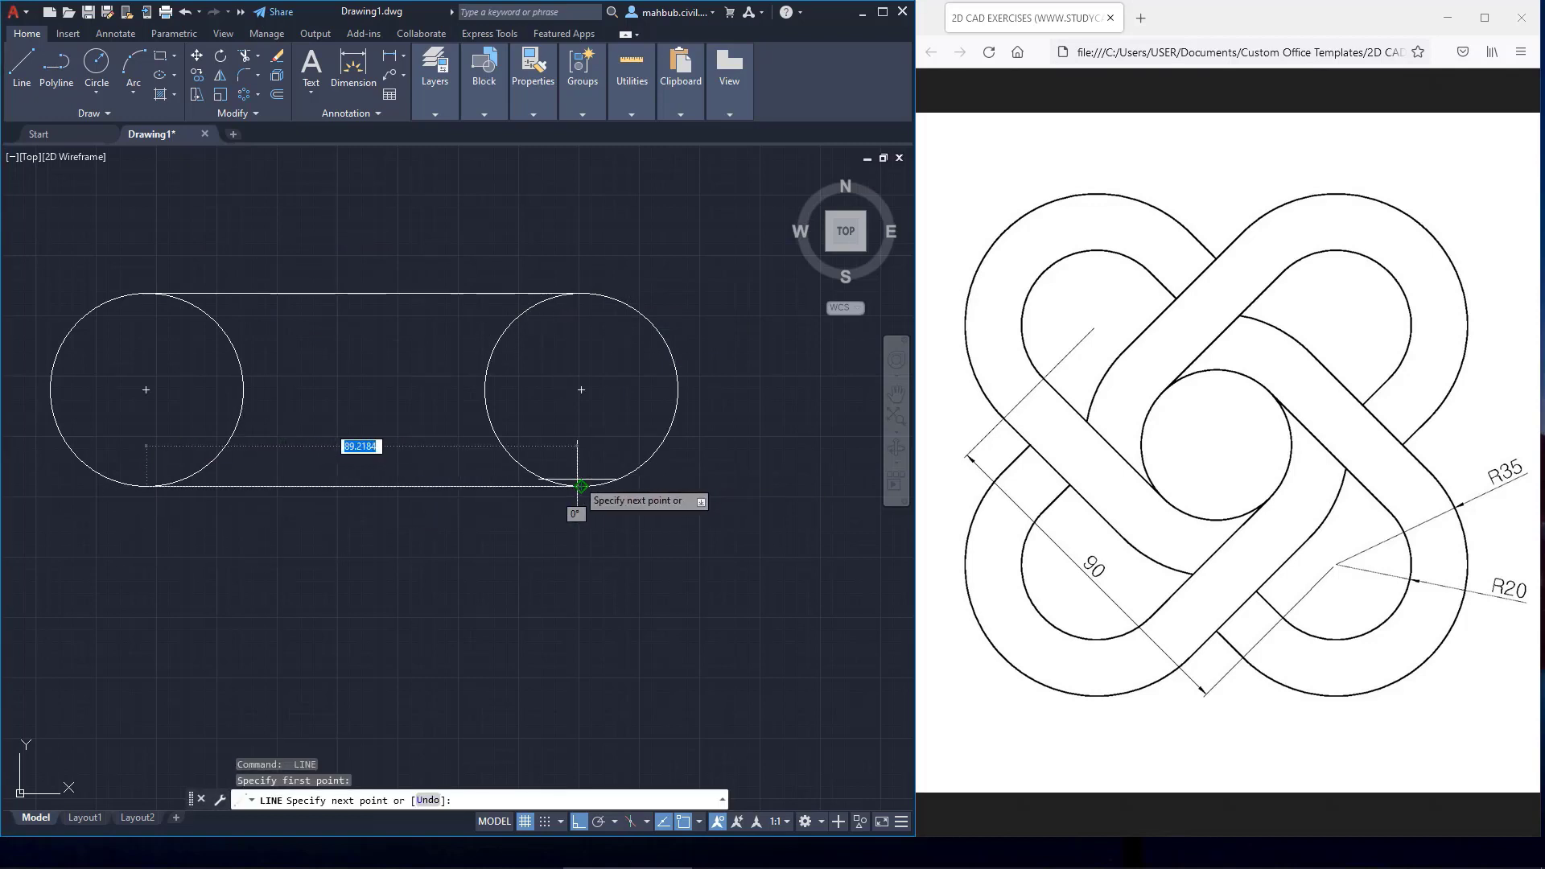
pyautogui.click(581, 486)
pyautogui.rightClick(648, 498)
pyautogui.click(676, 510)
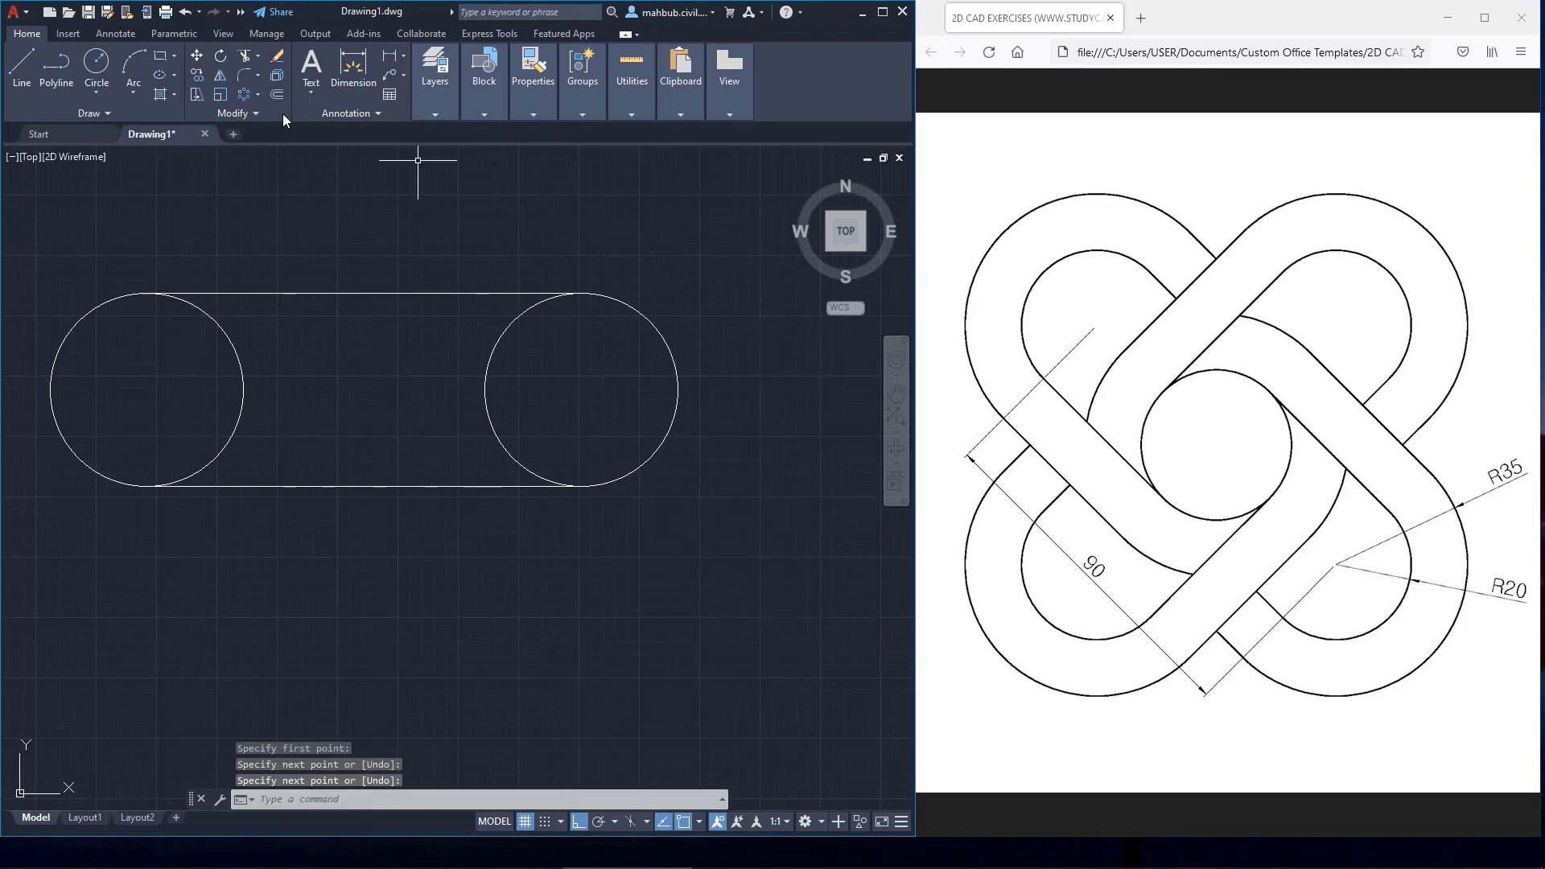
# Step: Trim away the inner halves of both circles to leave a slot outline
pyautogui.click(196, 366)
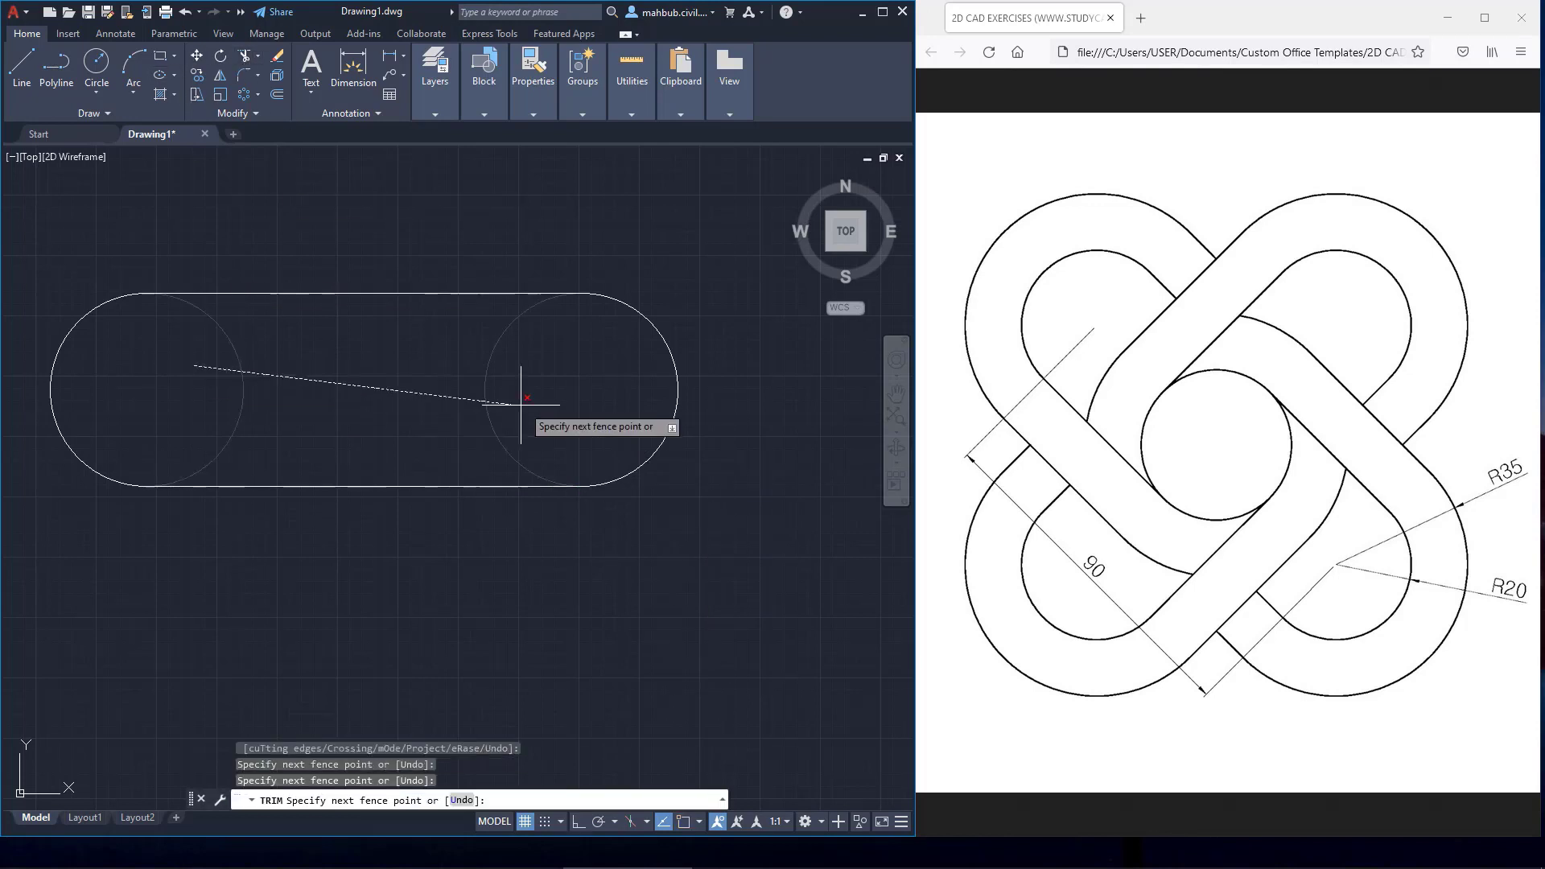
pyautogui.click(539, 390)
pyautogui.rightClick(539, 389)
pyautogui.click(567, 402)
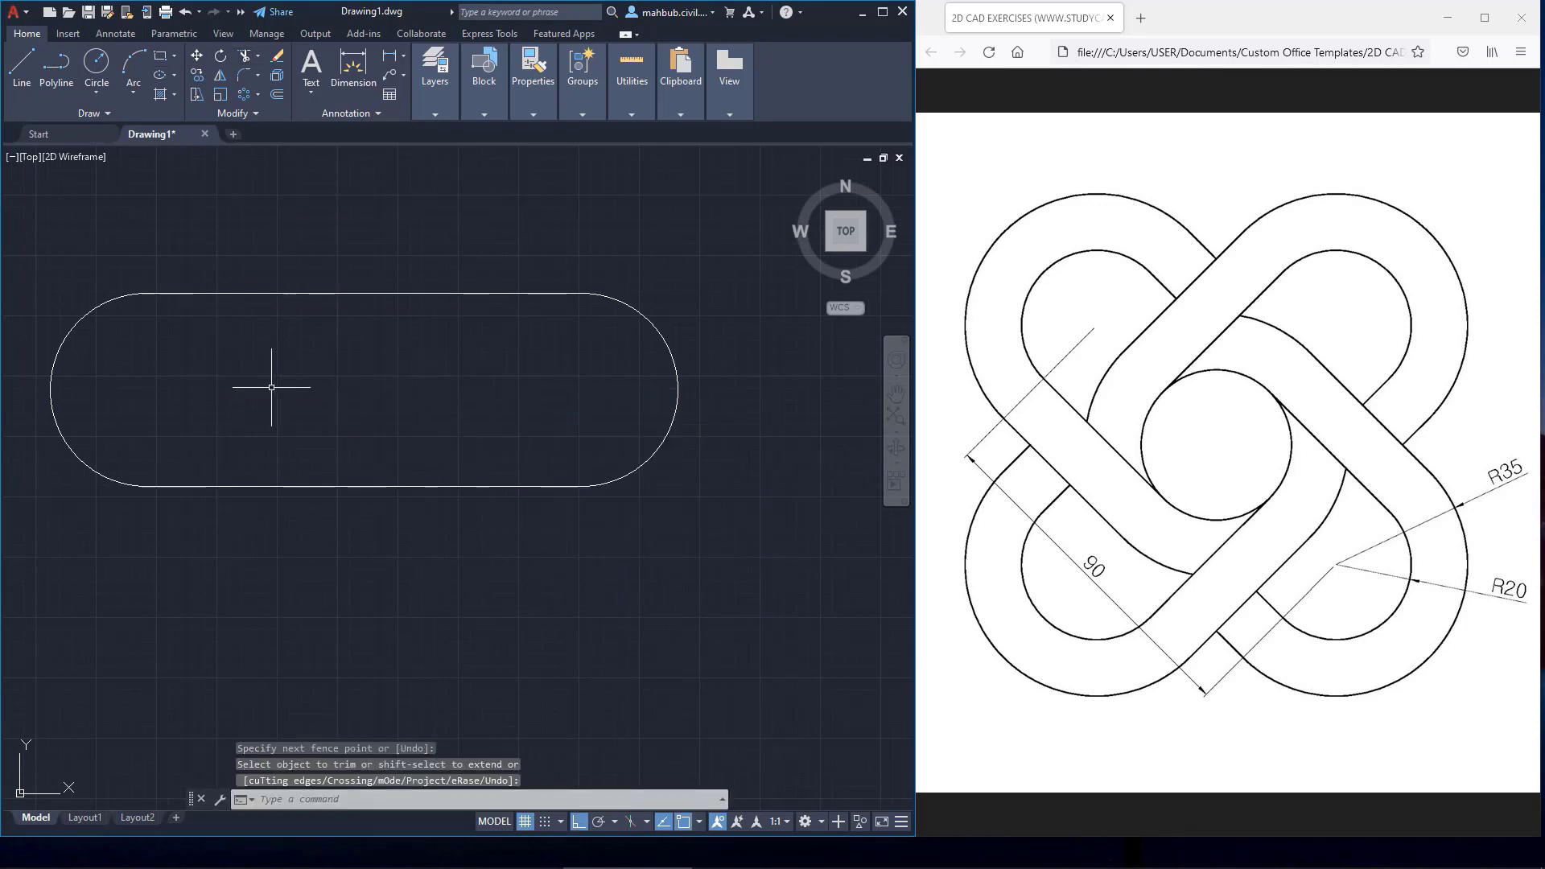
pyautogui.moveTo(268, 390); pyautogui.dragTo(344, 397, button='middle')
pyautogui.scroll(-2, 519, 387)
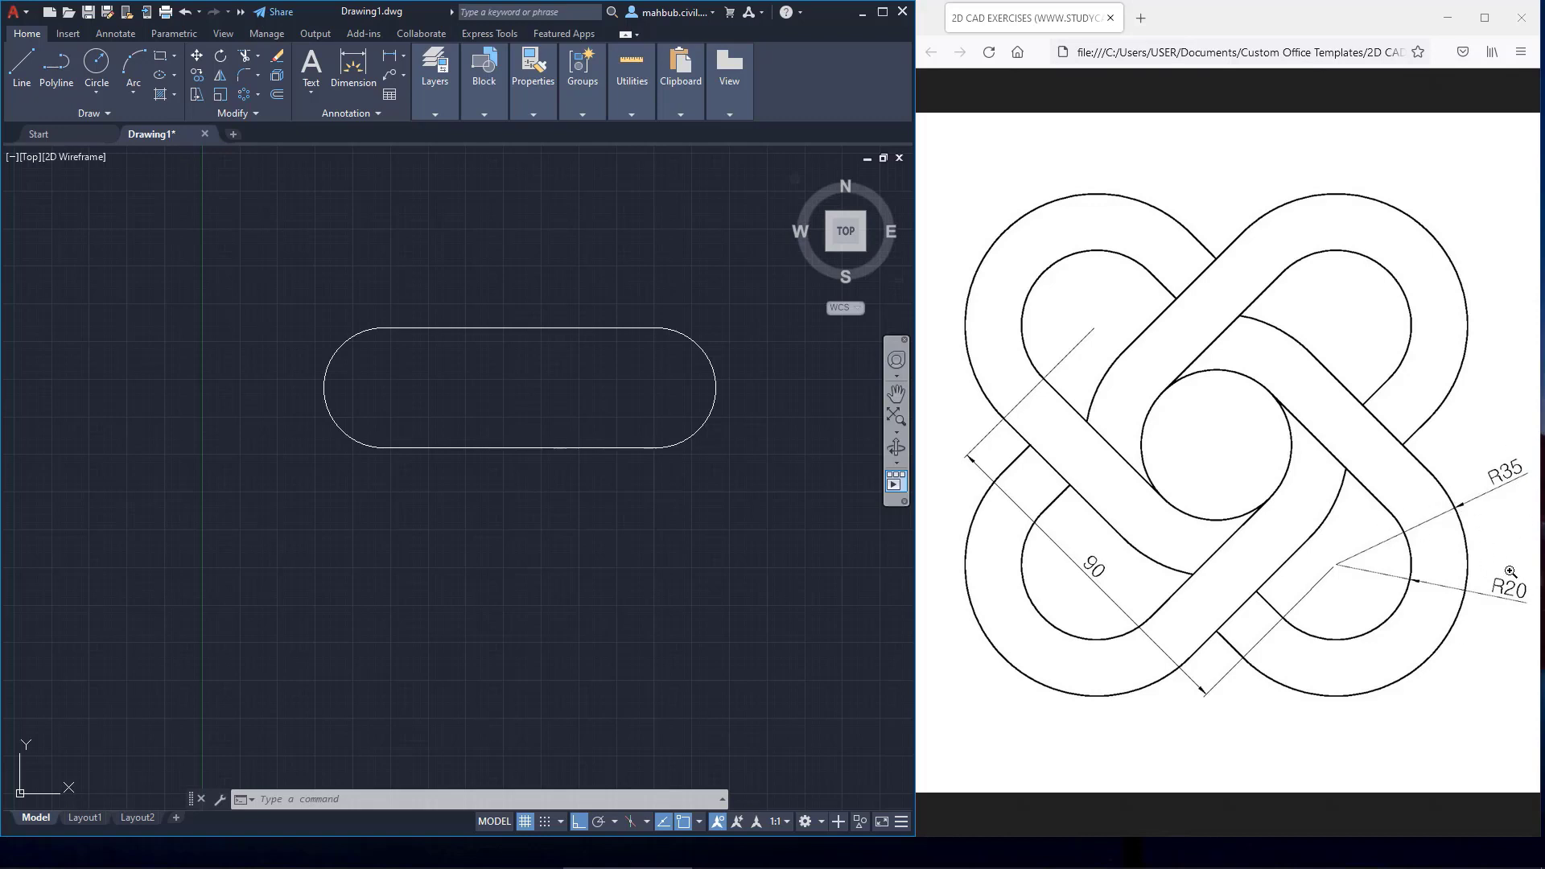
# Step: Apply Join to the whole slot outline to make it a single polyline
pyautogui.click(749, 296)
pyautogui.click(254, 536)
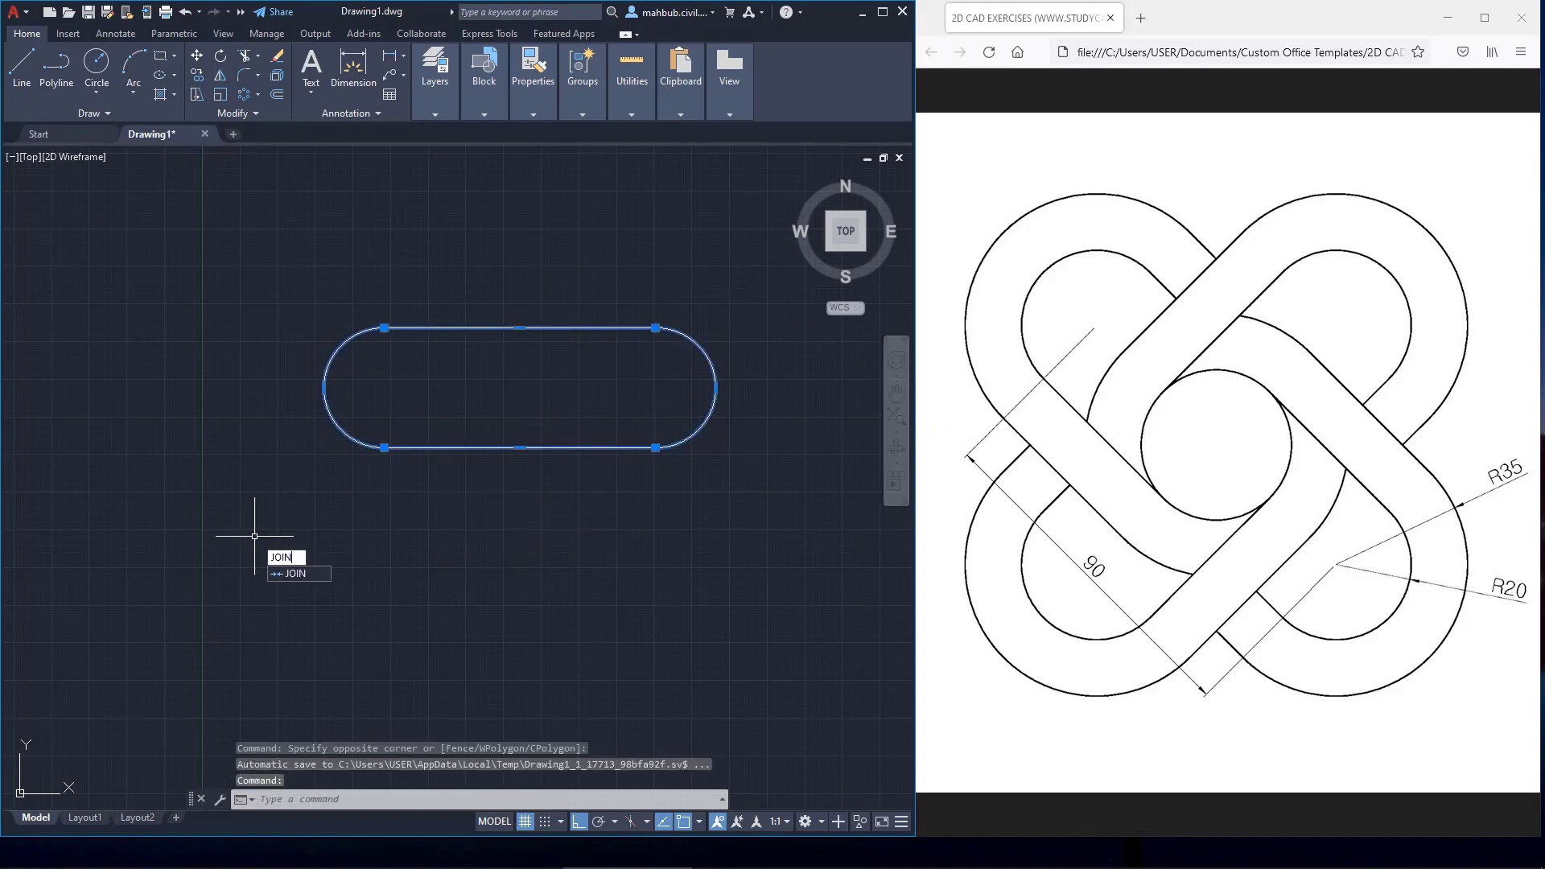
pyautogui.write('JOIN')
pyautogui.press('Return')
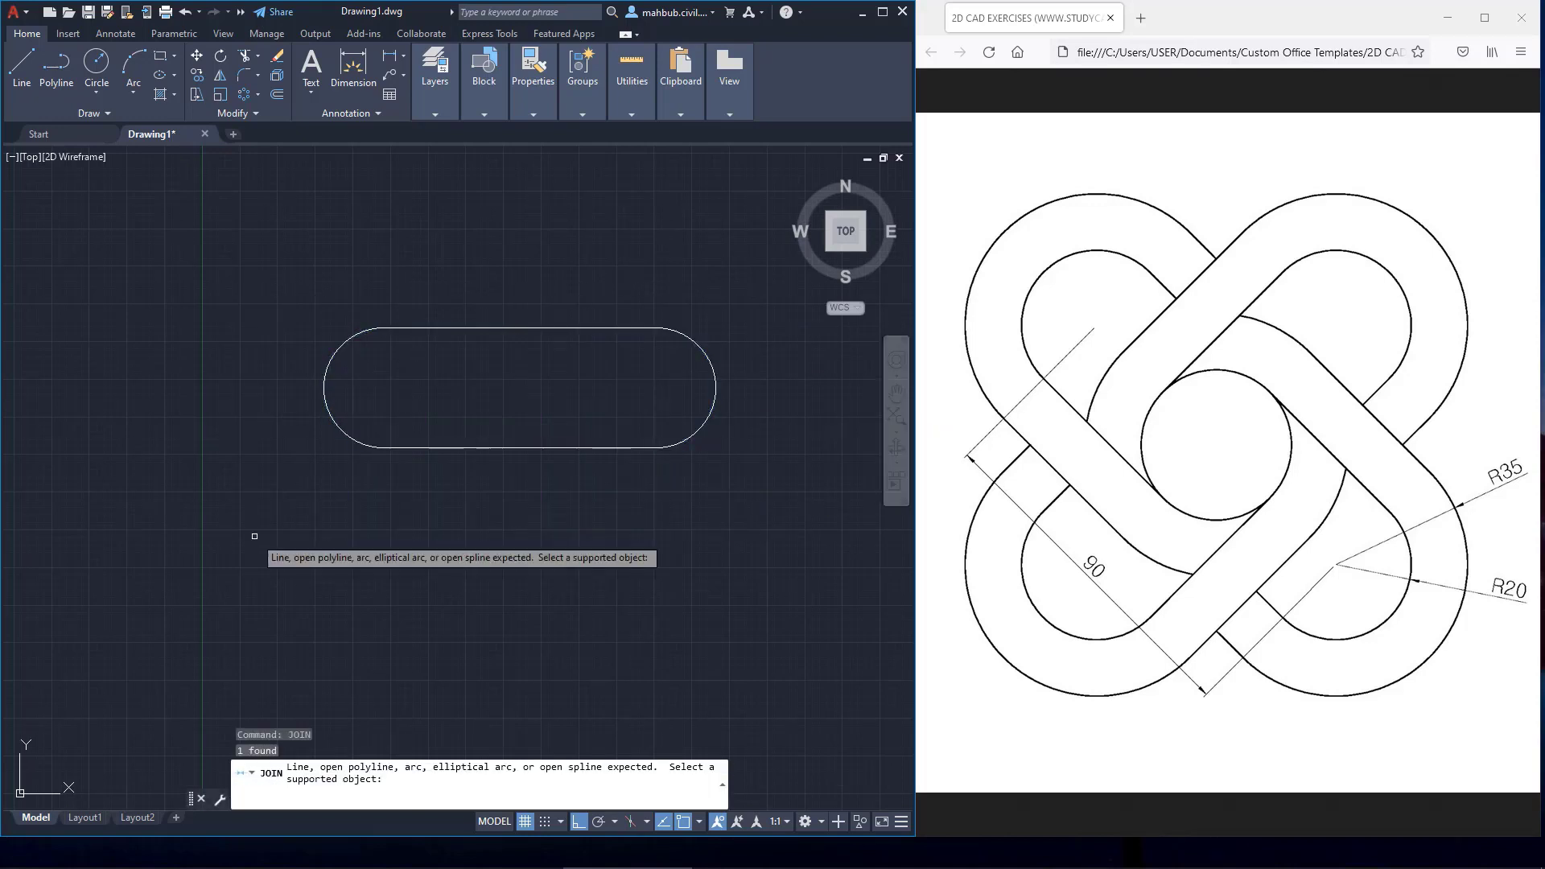
# Step: Offset the slot outline outward by 15
pyautogui.click(277, 95)
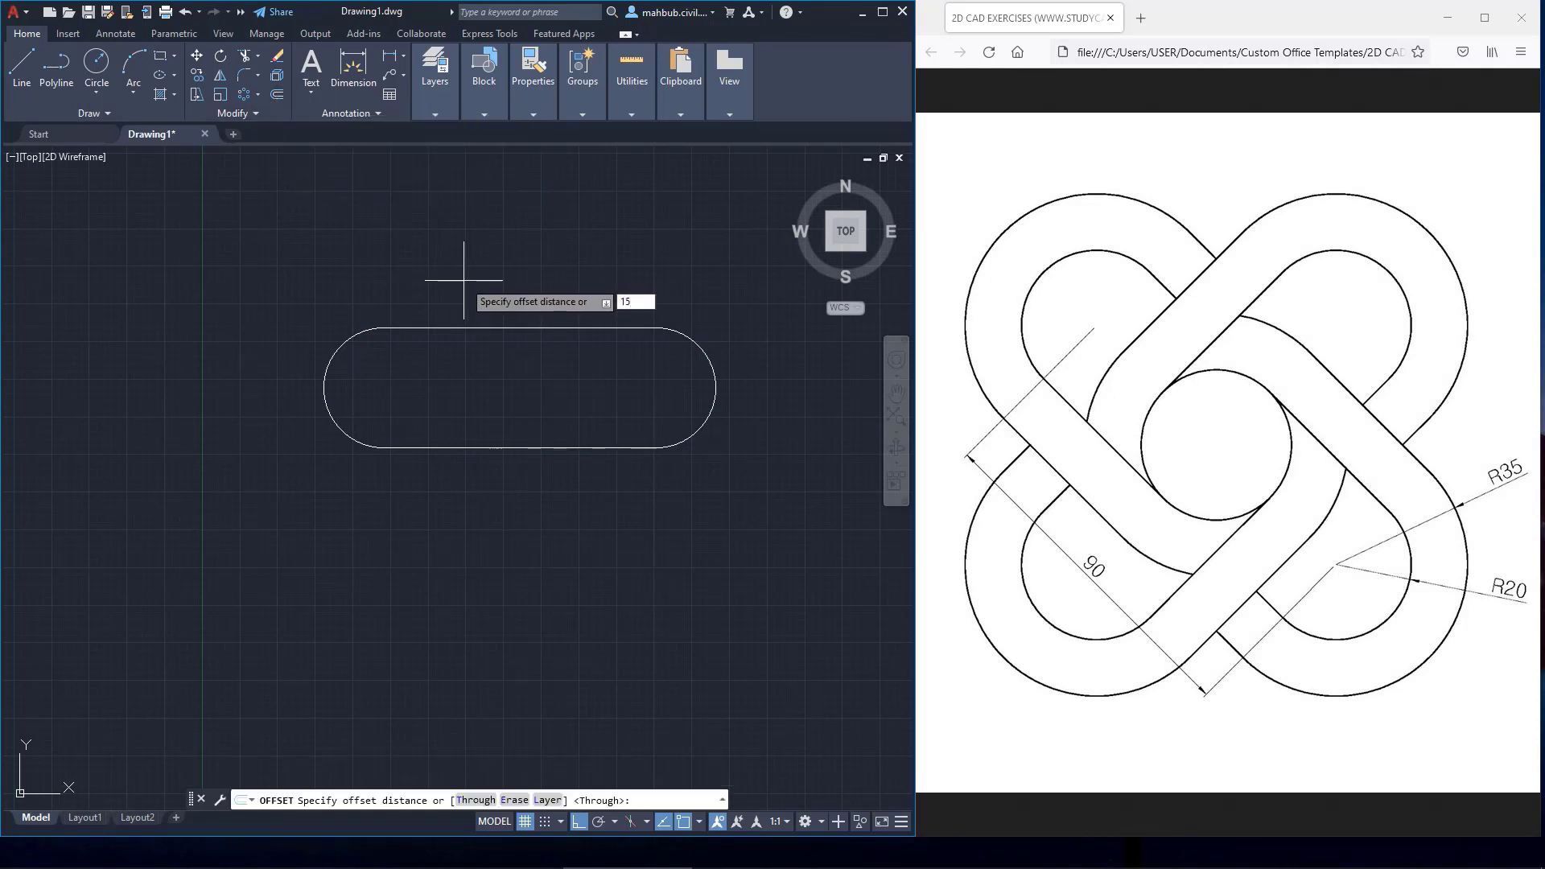
pyautogui.write('15')
pyautogui.press('Return')
pyautogui.click(481, 329)
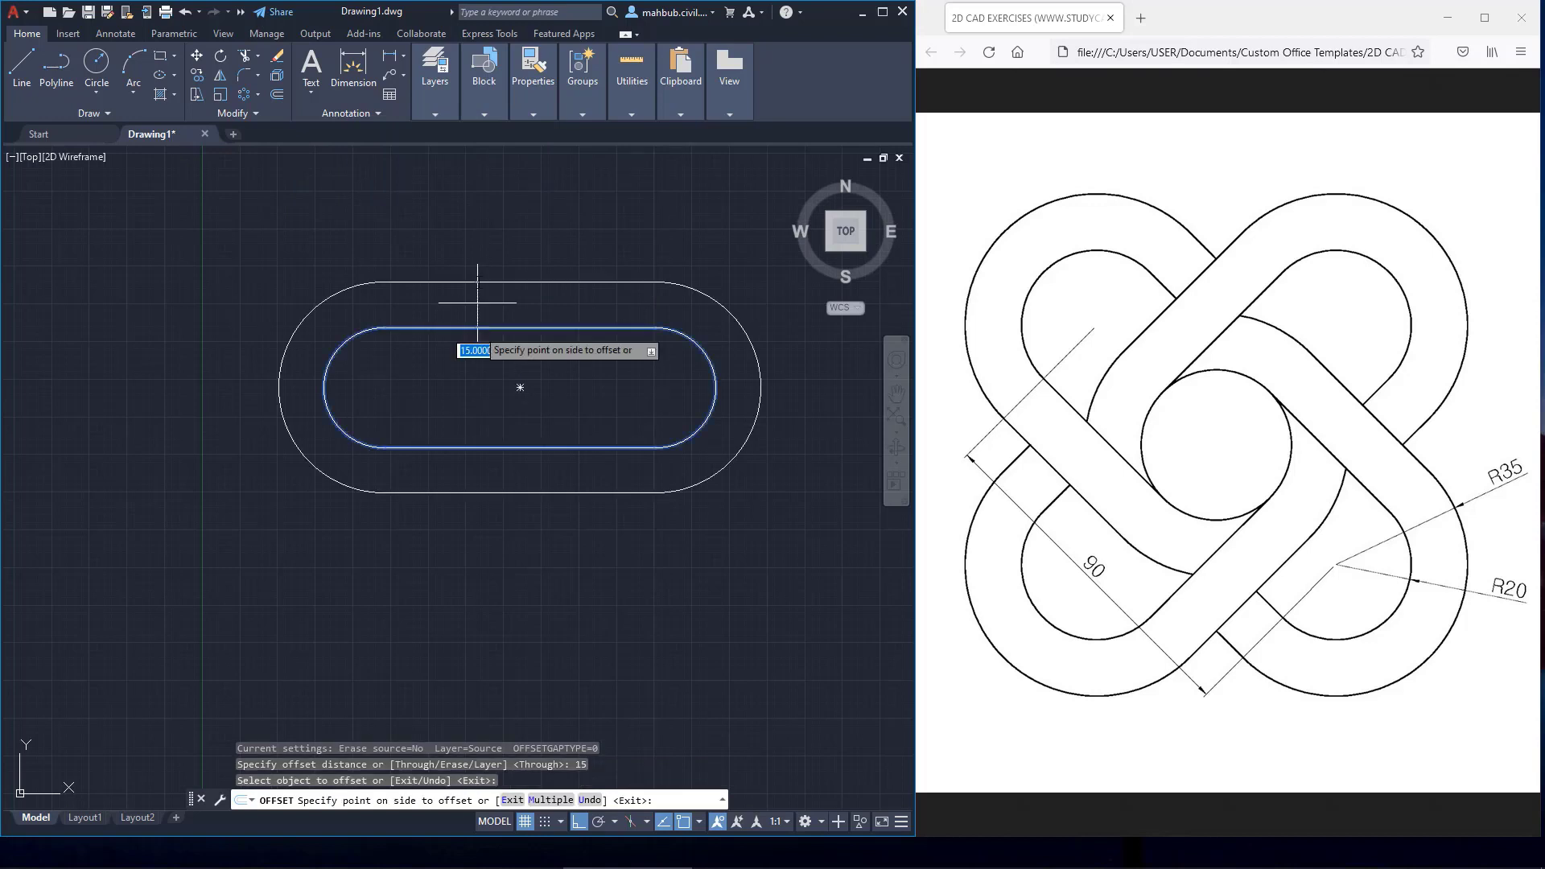
pyautogui.click(476, 266)
pyautogui.rightClick(474, 255)
pyautogui.click(491, 265)
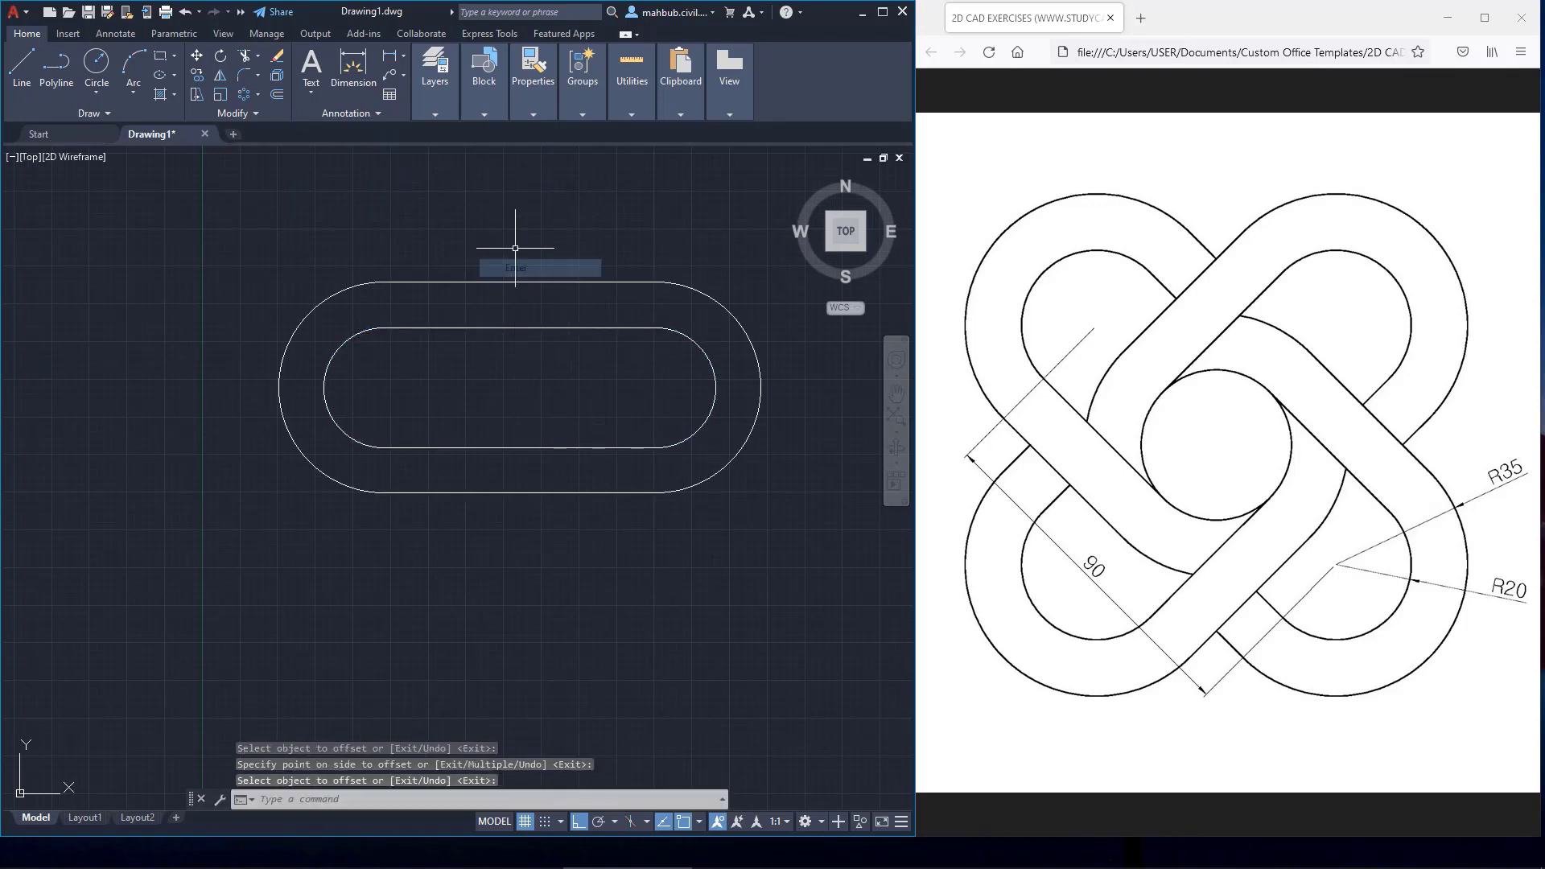
# Step: Copy both concentric slot outlines horizontally to the right, clear of the originals, using their center as the base point
pyautogui.scroll(-3, 596, 230)
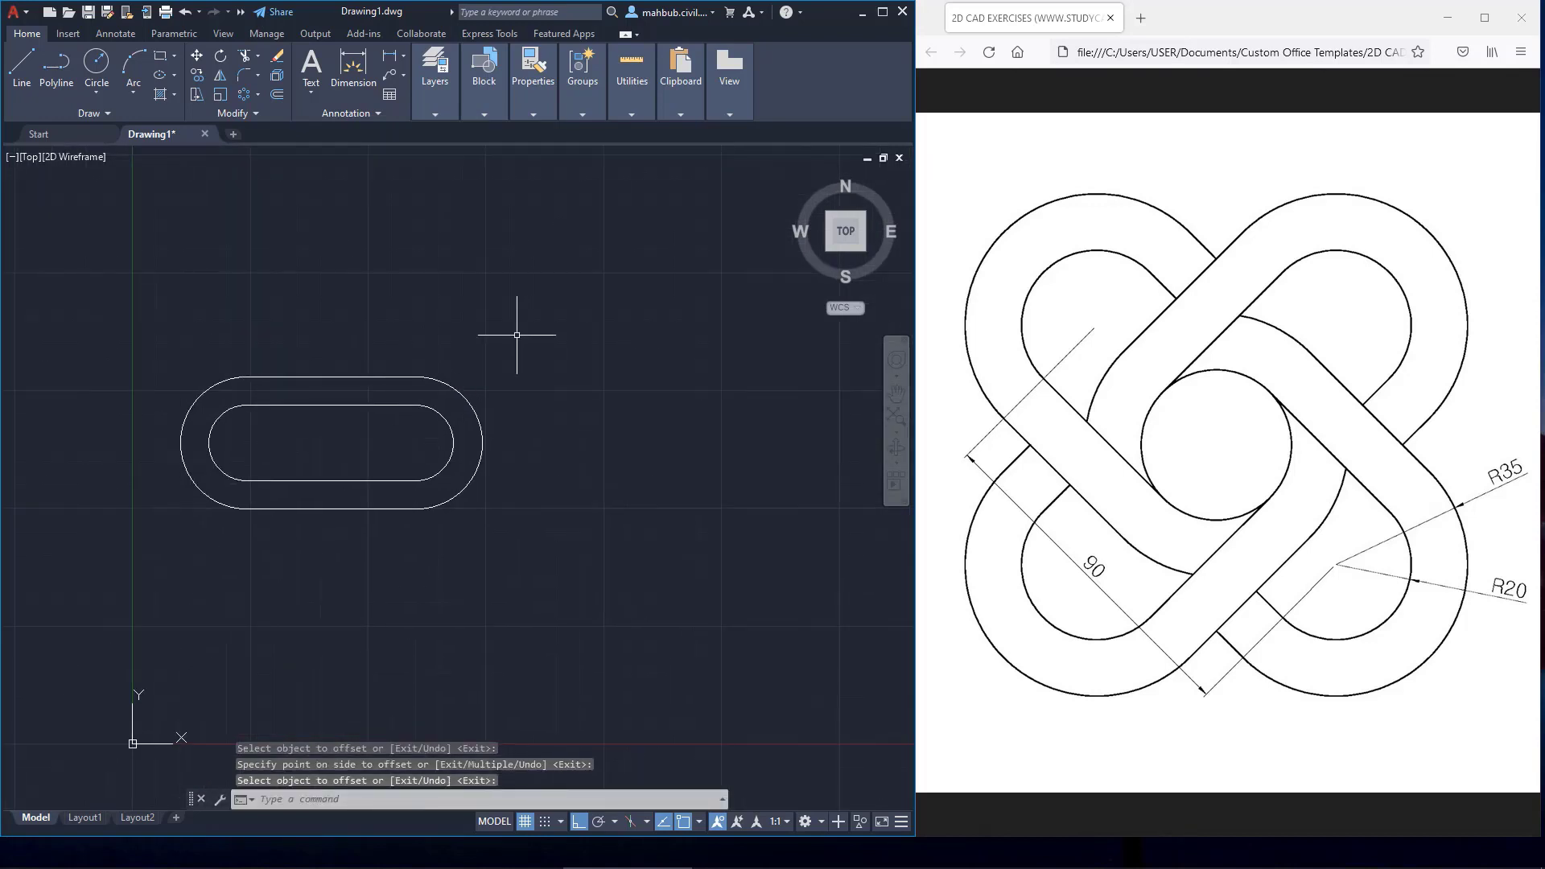
pyautogui.click(539, 342)
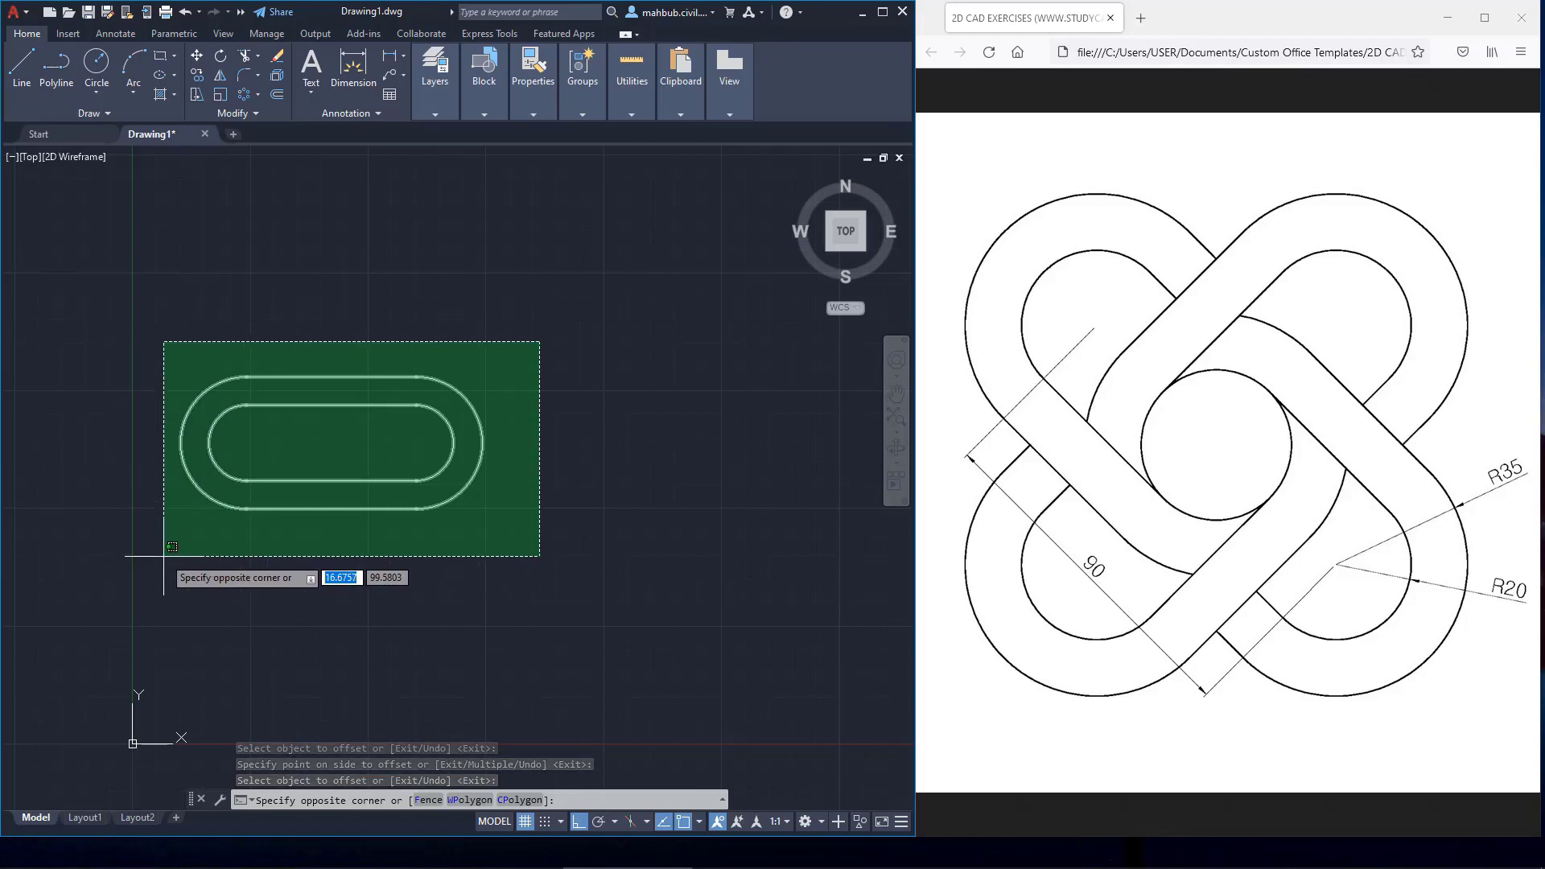
pyautogui.click(163, 555)
pyautogui.click(197, 74)
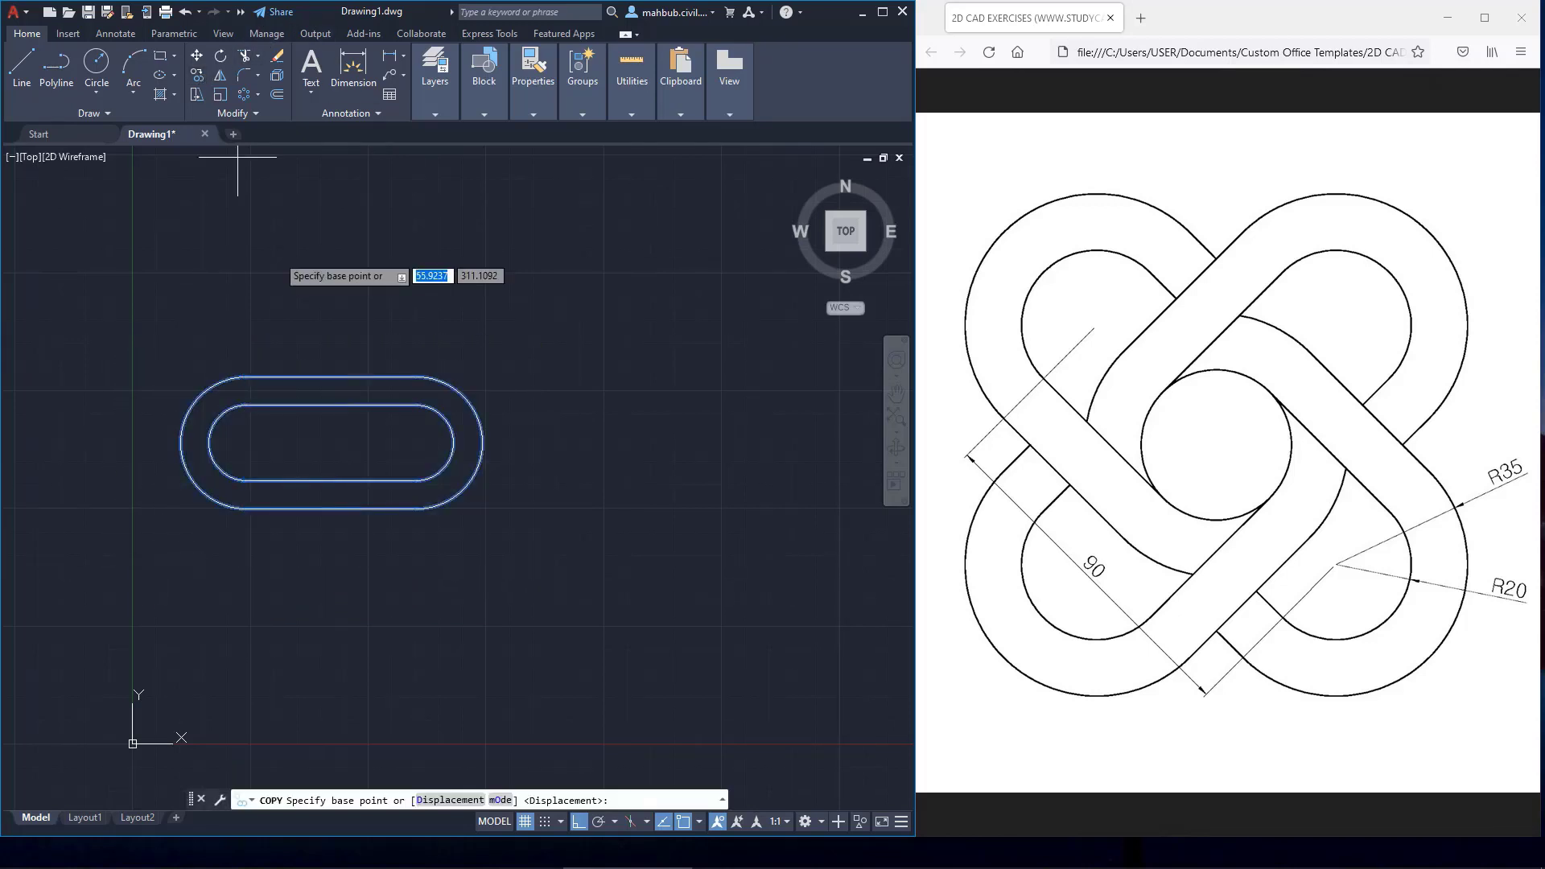
pyautogui.click(330, 442)
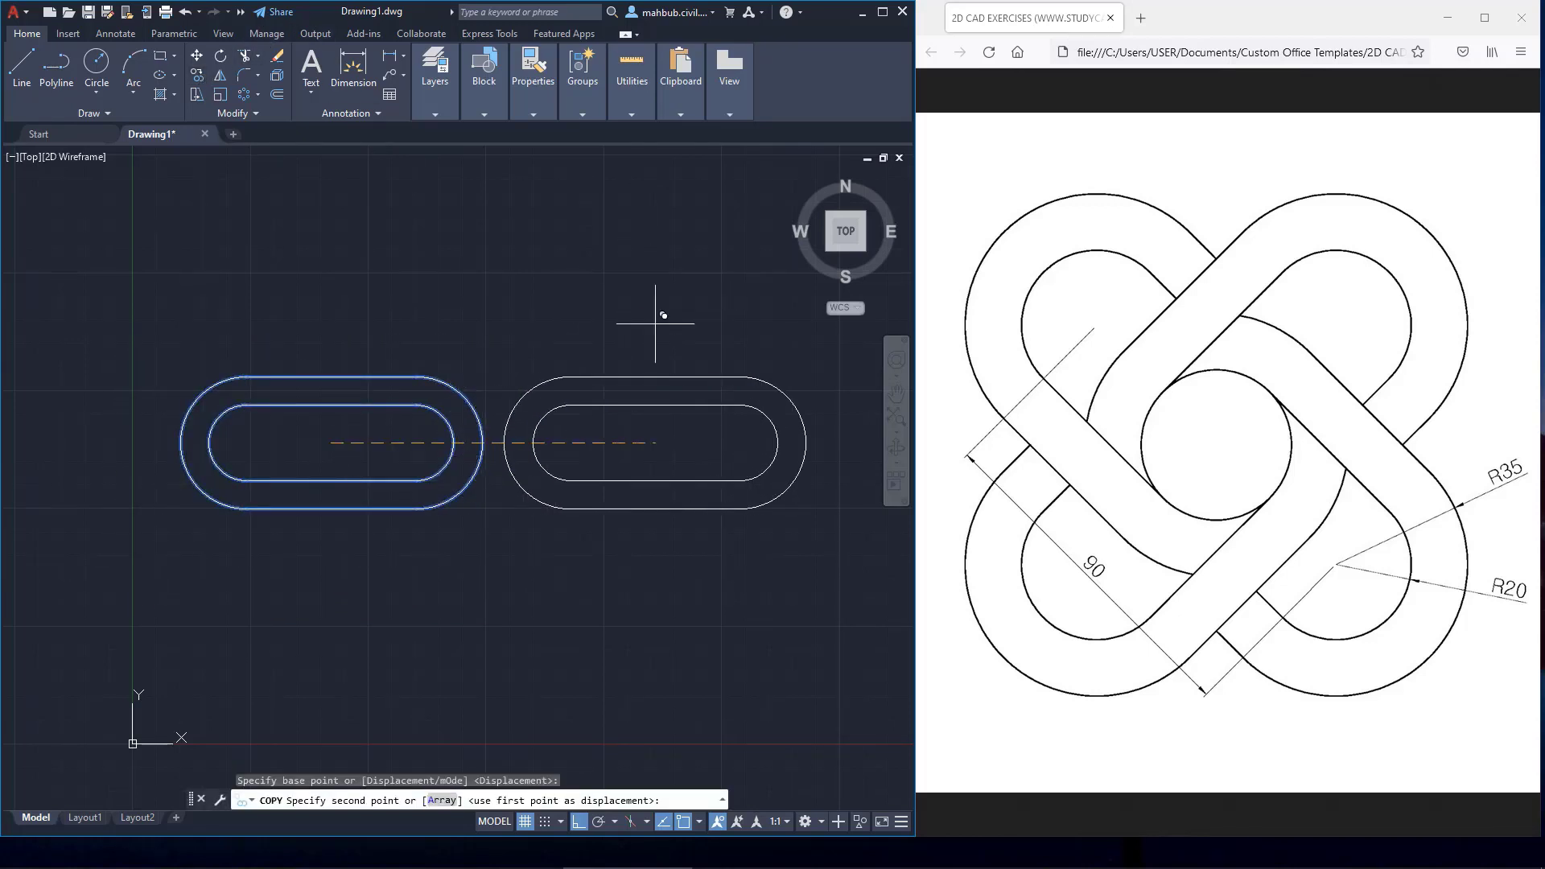
pyautogui.rightClick(620, 275)
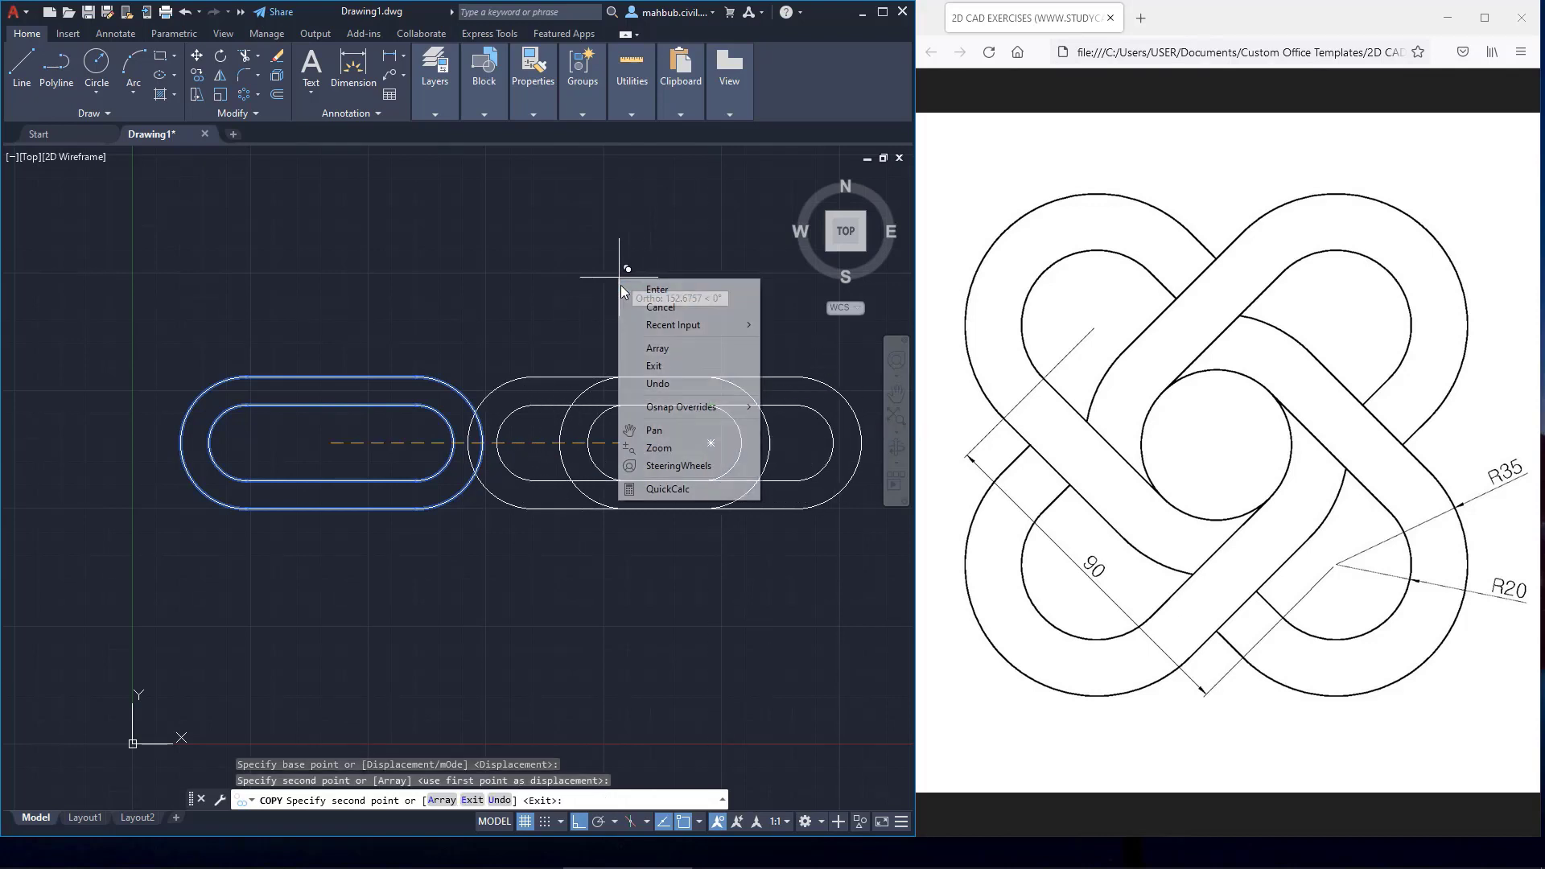
pyautogui.click(644, 288)
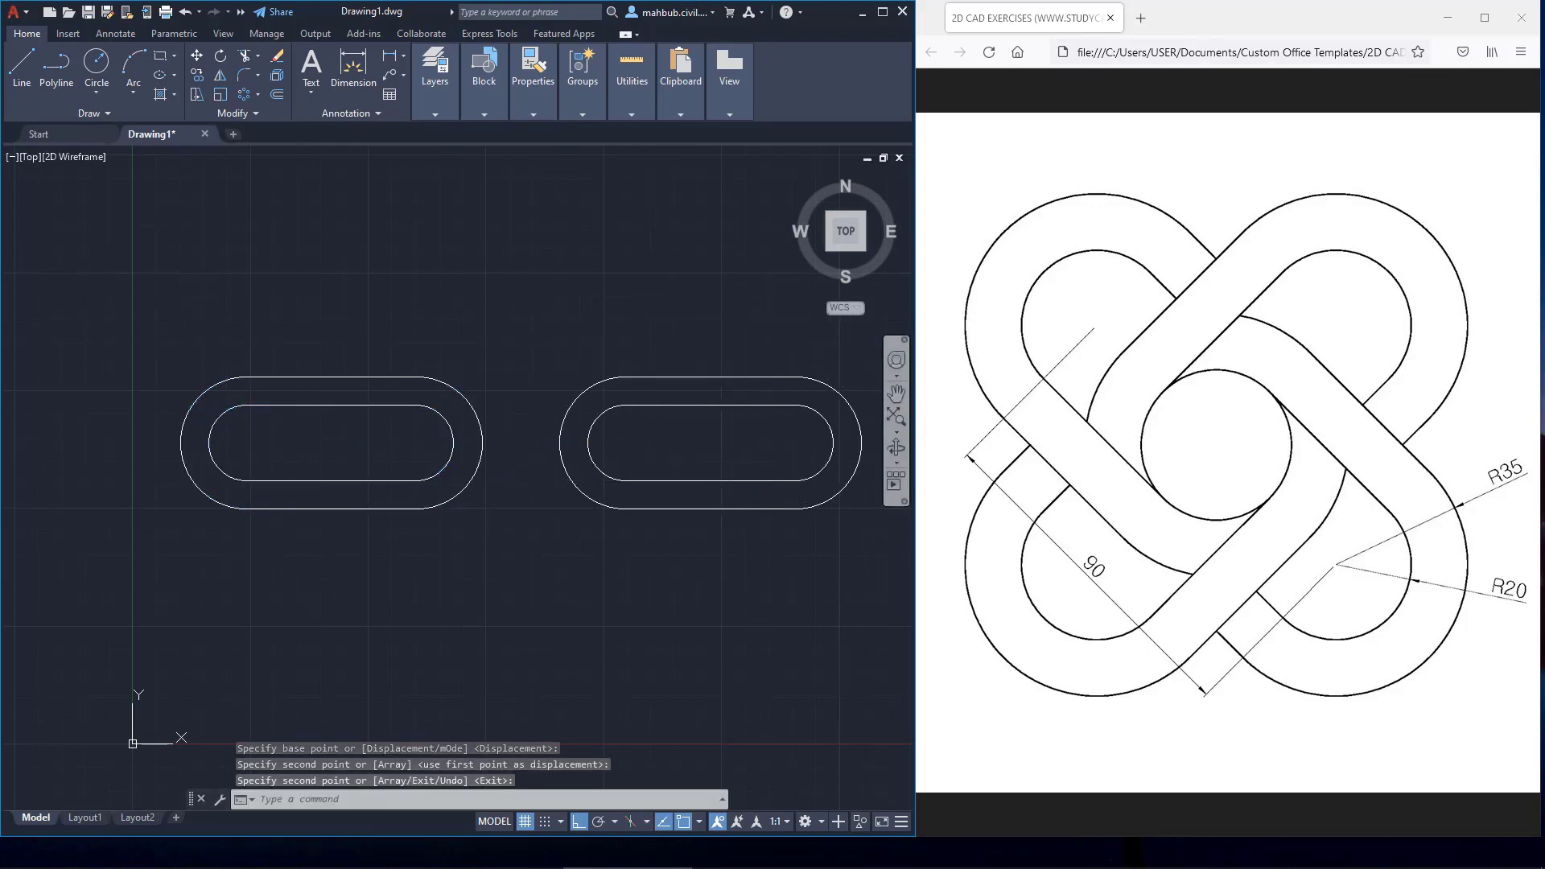
# Step: Rotate the copied pair of slots by 90 degrees about its center
pyautogui.click(874, 351)
pyautogui.click(560, 549)
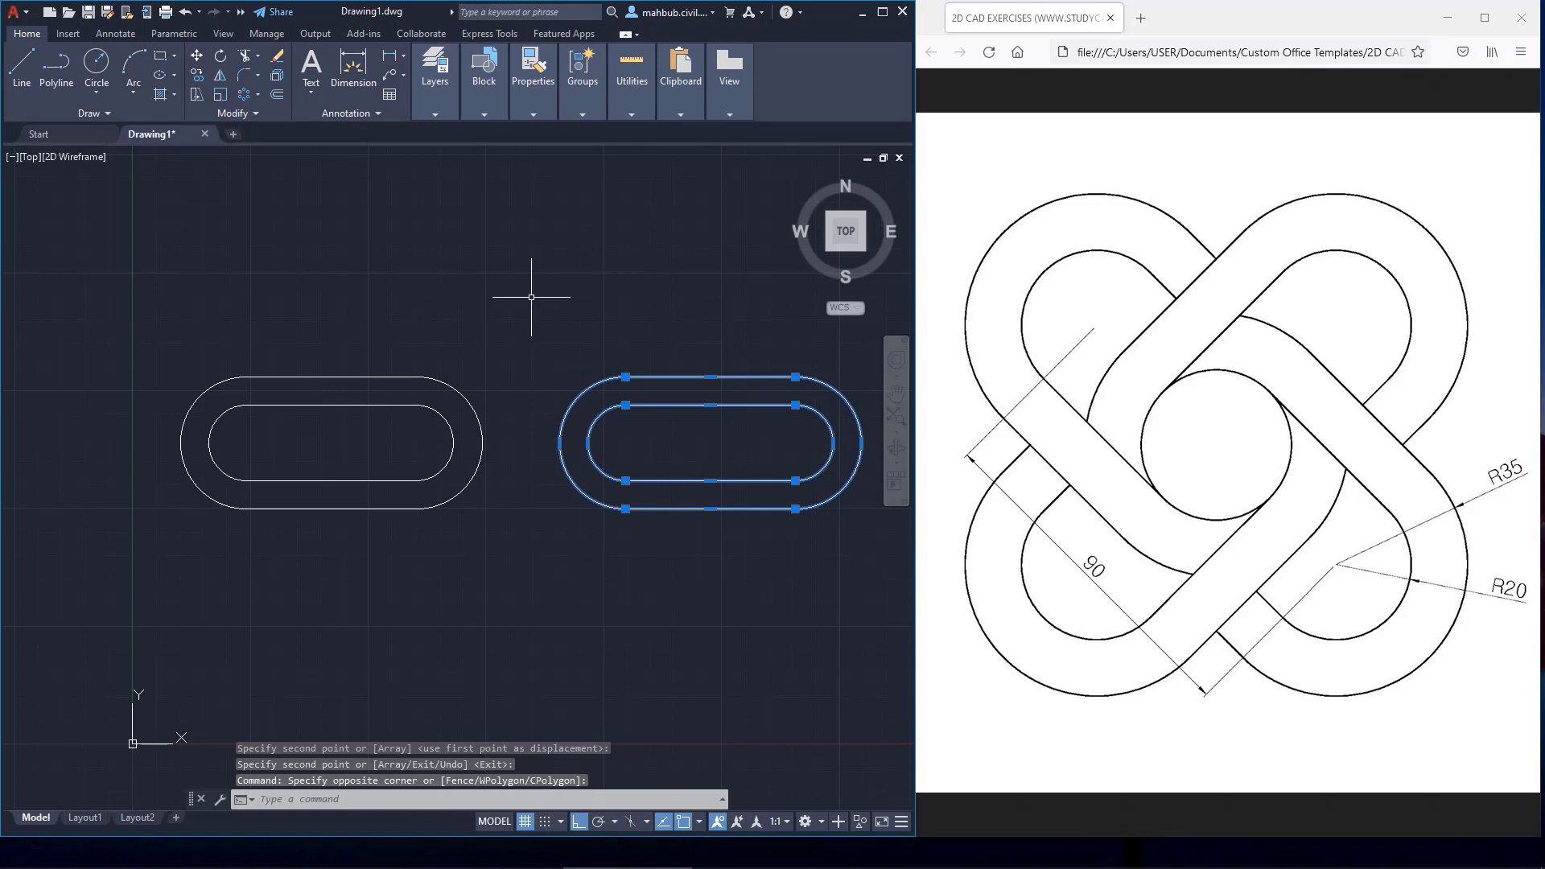
pyautogui.click(222, 56)
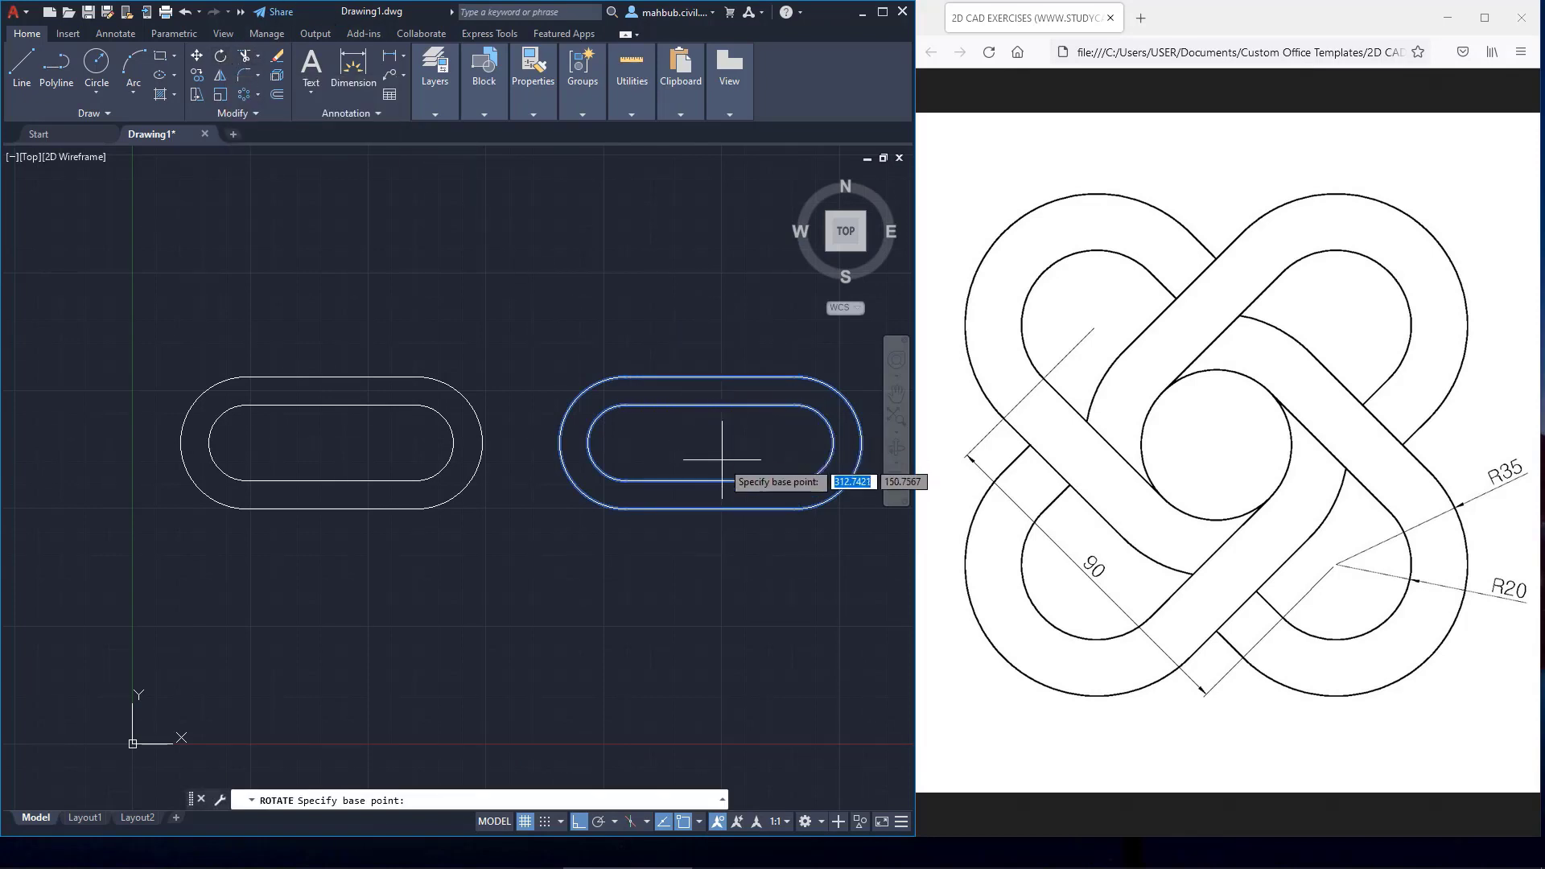
pyautogui.click(711, 443)
pyautogui.write('90')
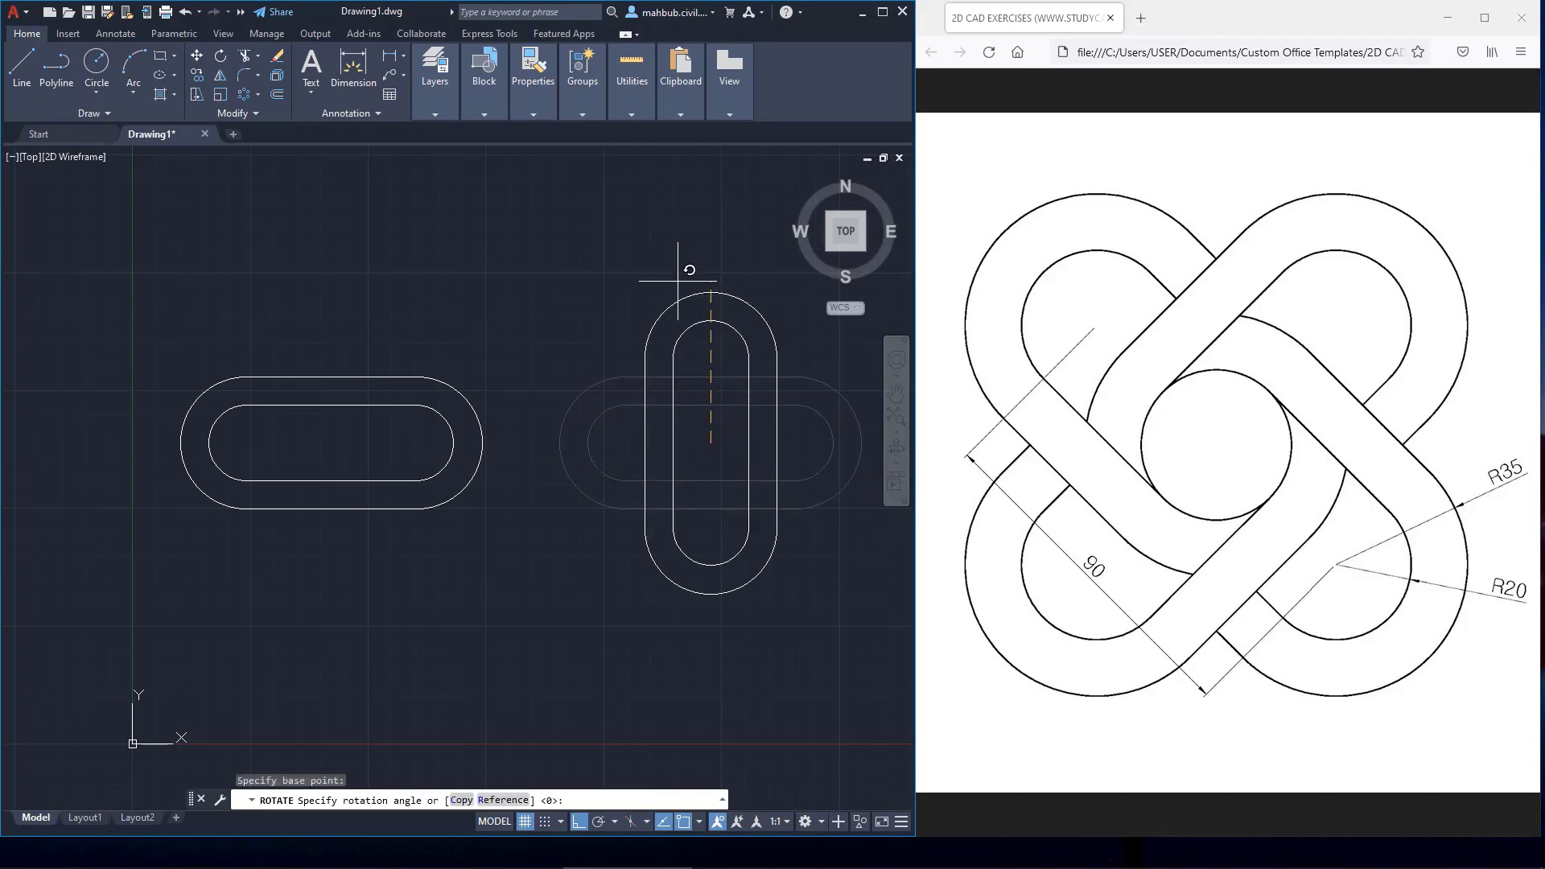
pyautogui.press('Return')
# Step: Move the vertical pair of slots by its center onto the center of the horizontal pair
pyautogui.click(745, 257)
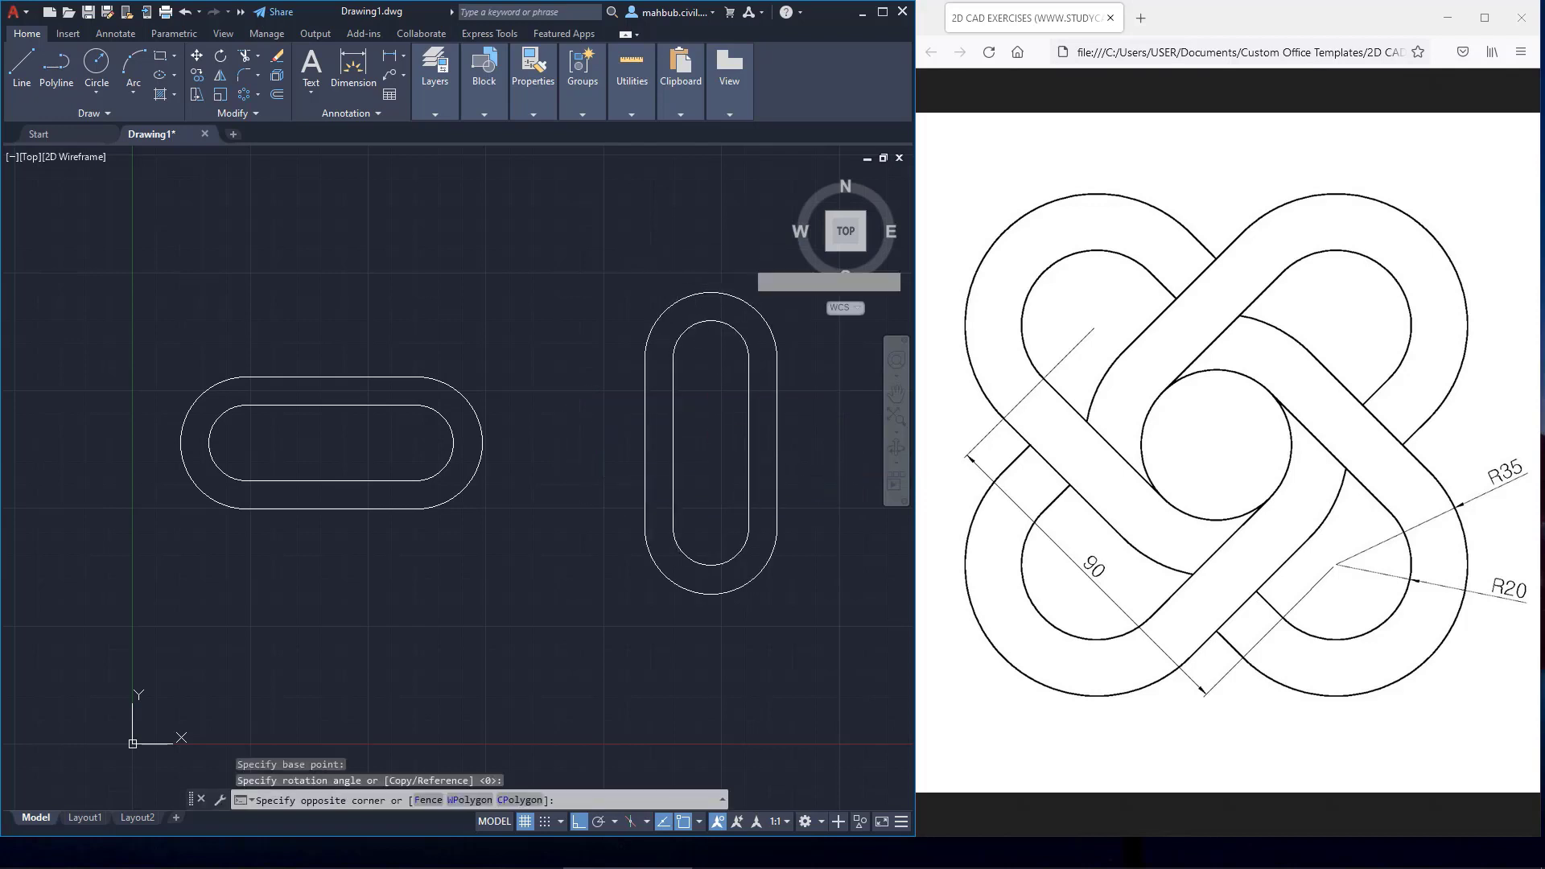
pyautogui.click(619, 551)
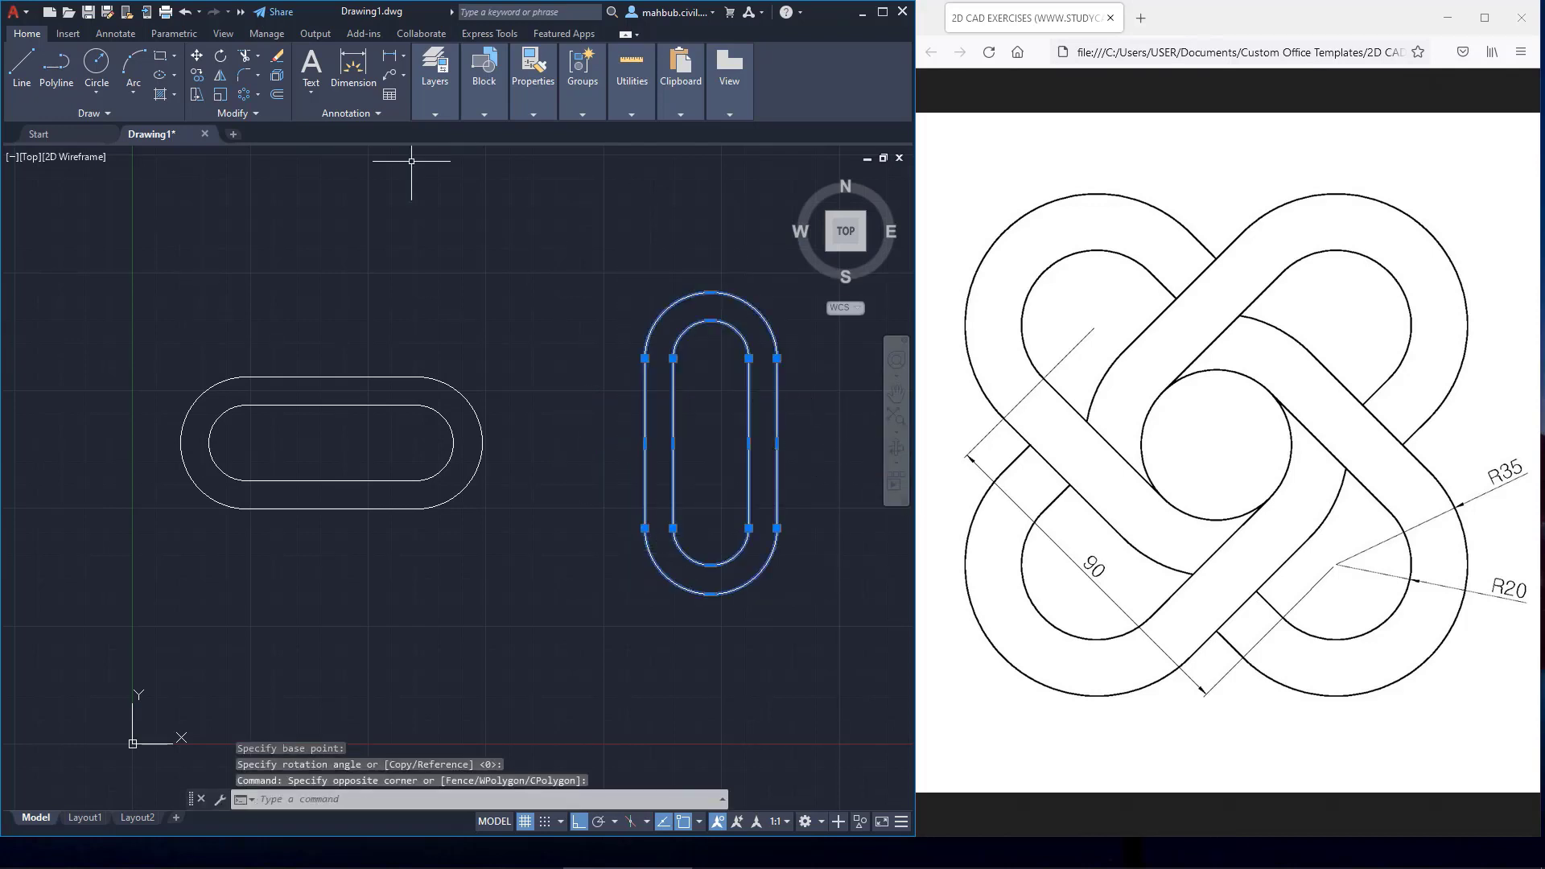
pyautogui.click(200, 58)
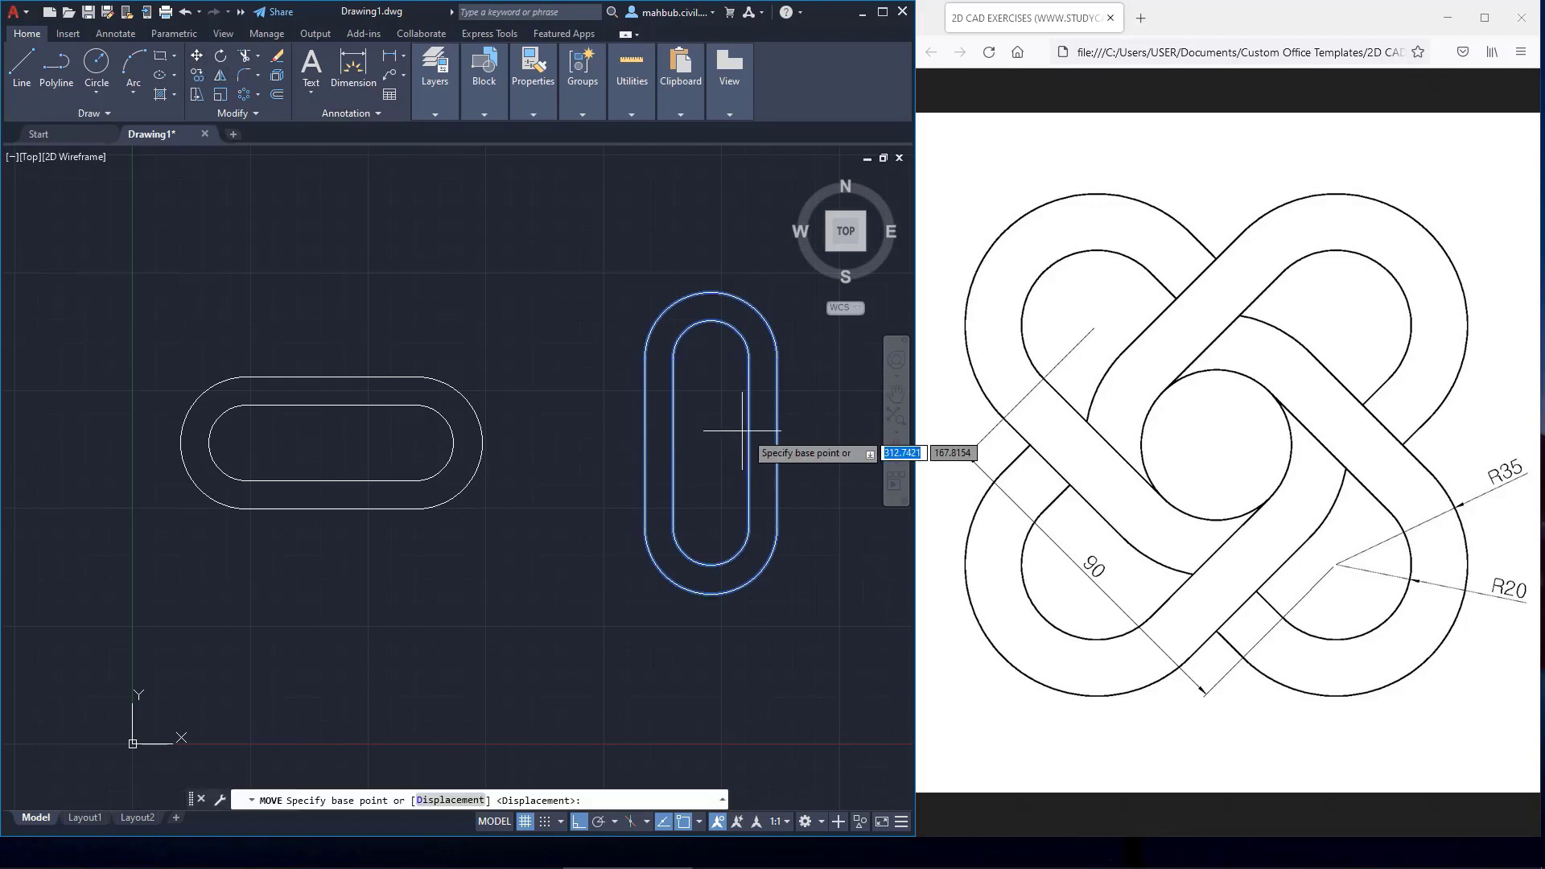
pyautogui.click(710, 442)
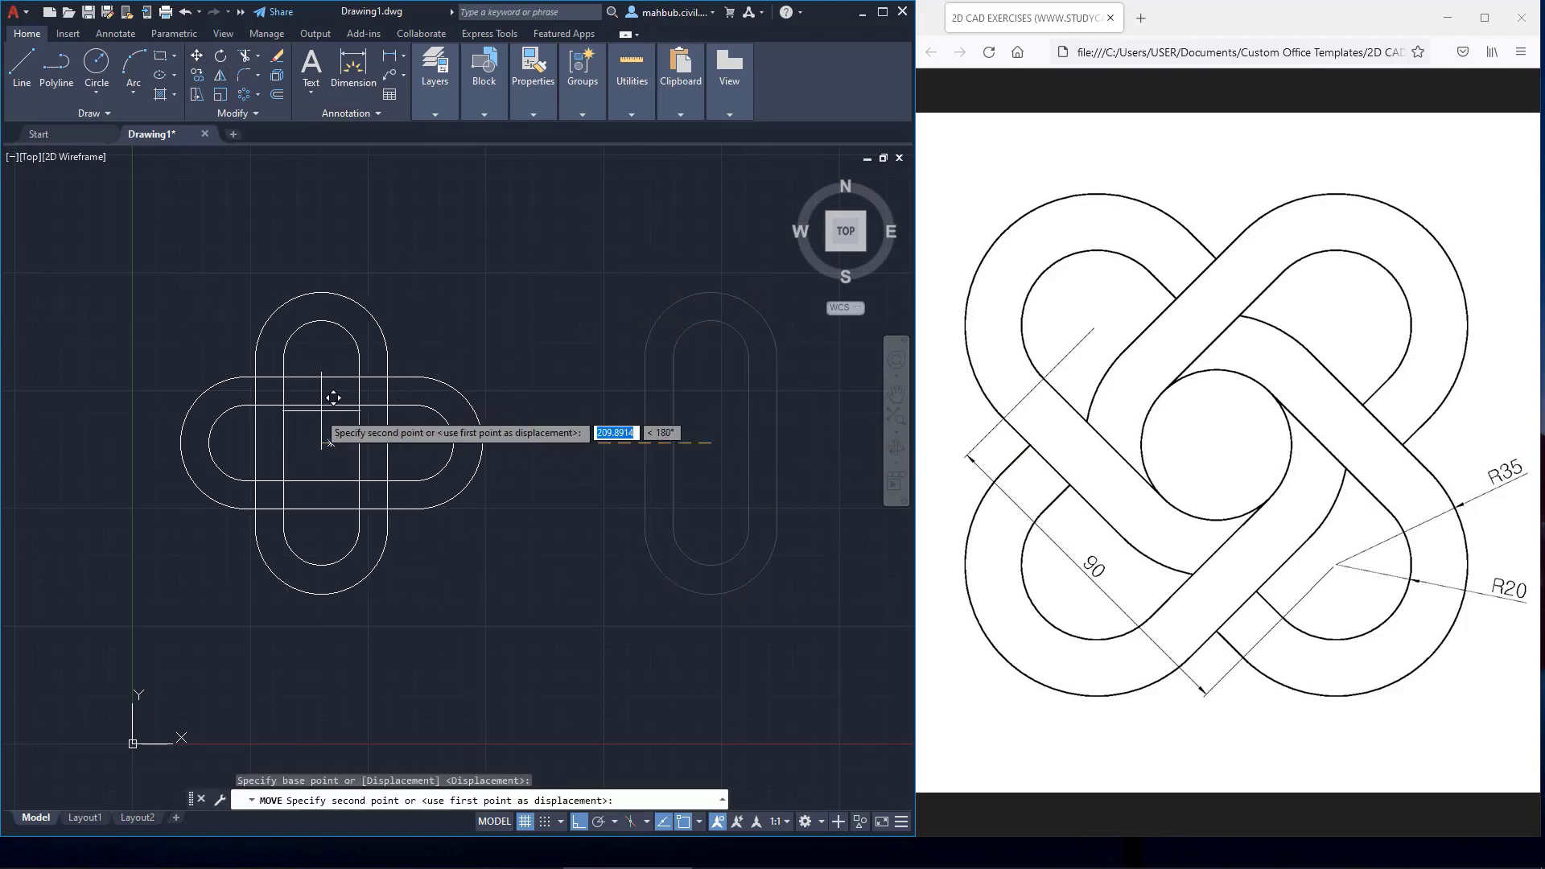
pyautogui.click(330, 443)
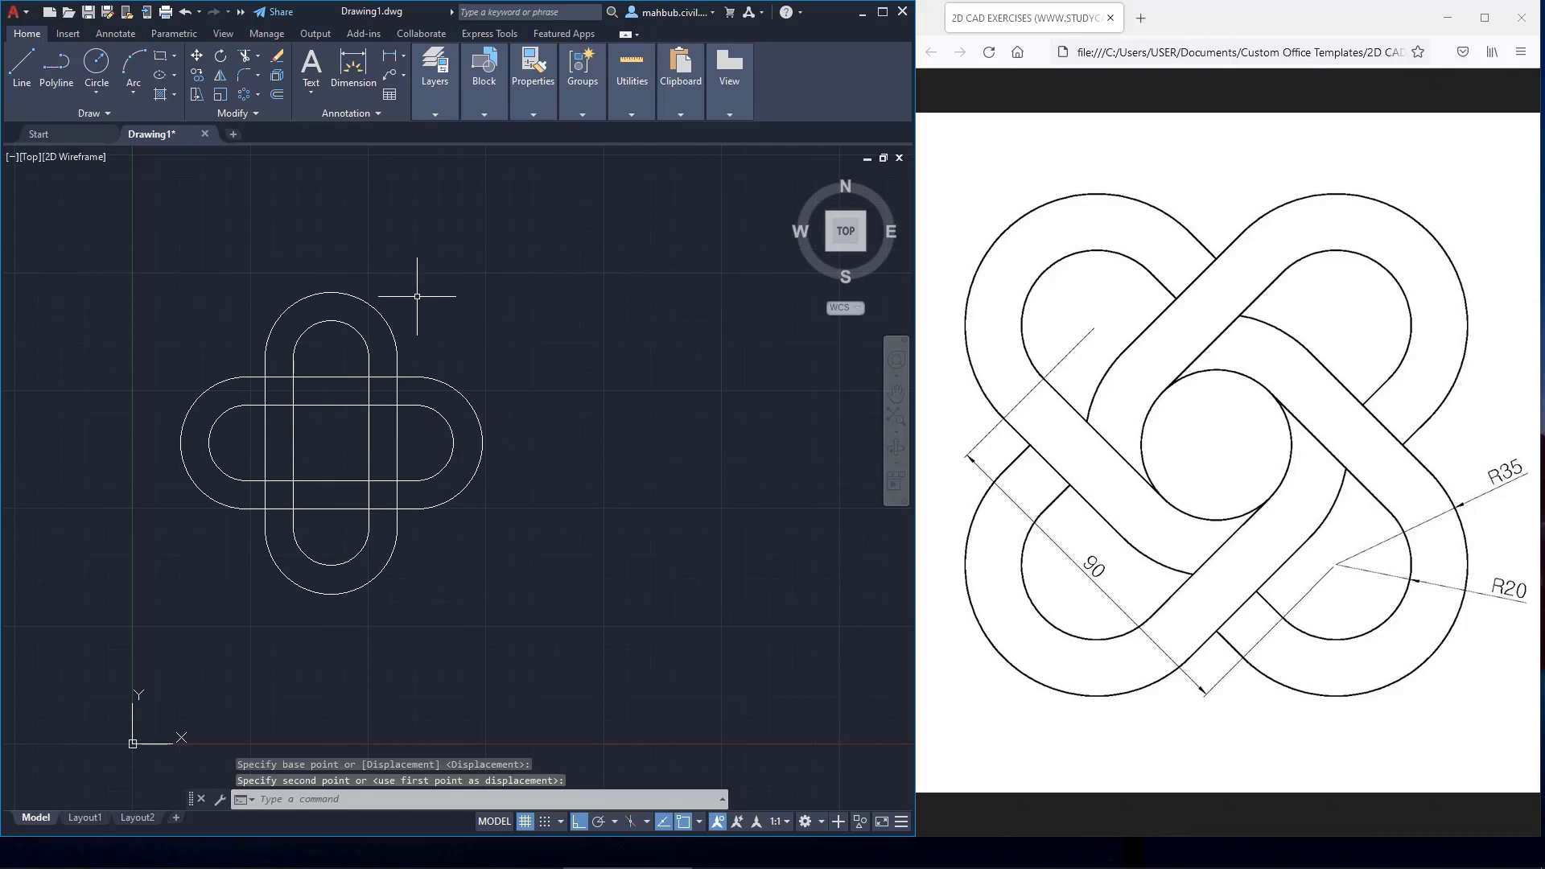
pyautogui.moveTo(417, 296); pyautogui.dragTo(556, 280, button='middle')
pyautogui.scroll(2, 557, 280)
pyautogui.scroll(-1, 557, 288)
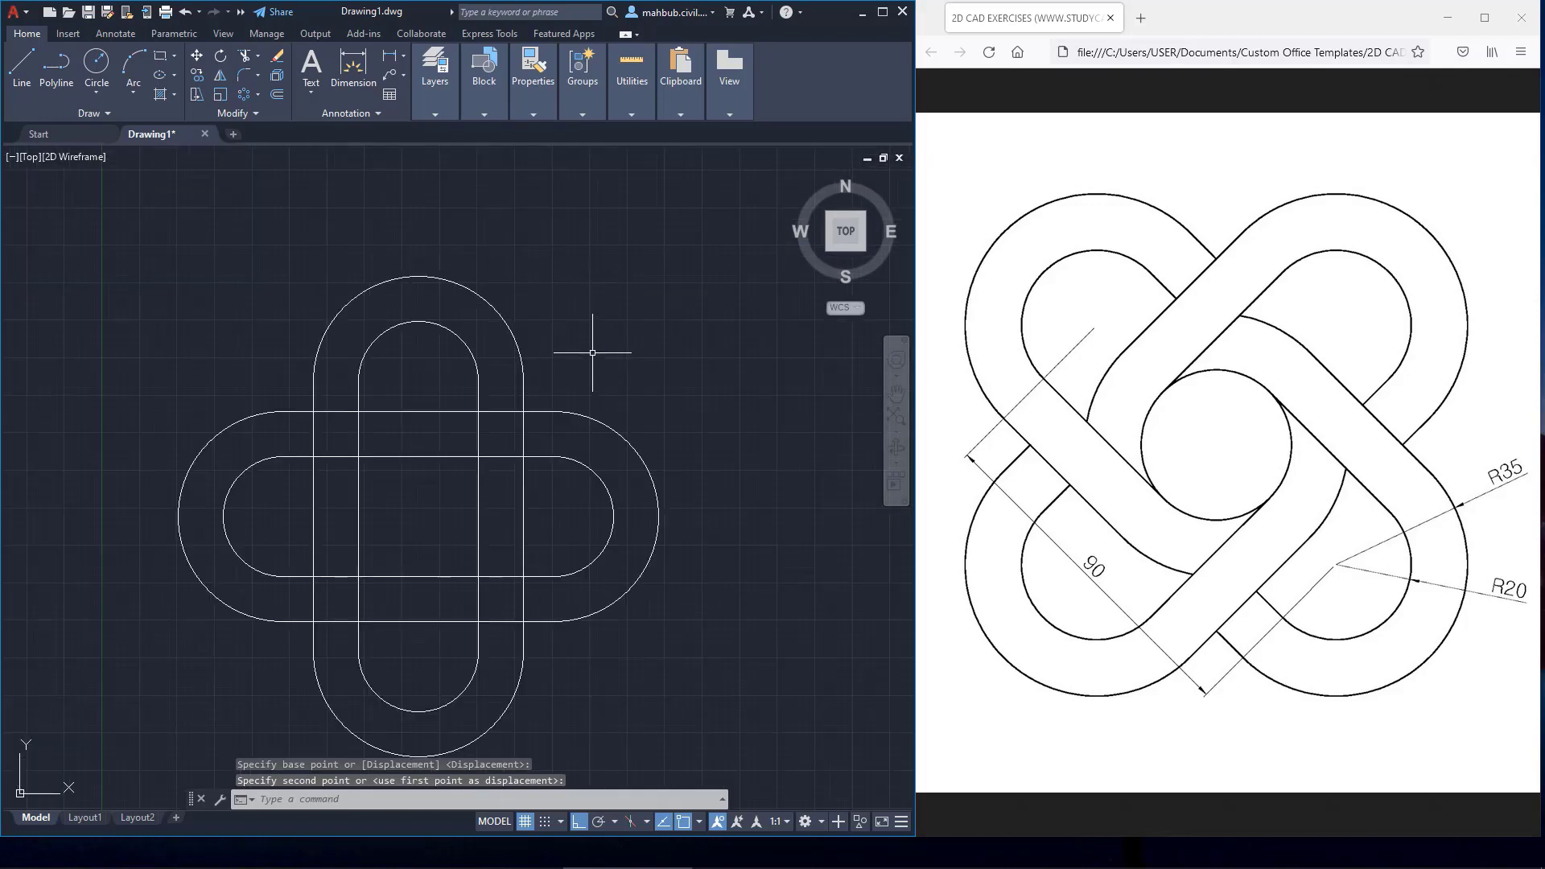
# Step: Draw a two-point circle between the midpoints of the inner horizontal slot's upper and lower straight edges
pyautogui.moveTo(600, 359)
pyautogui.mouseDown(button='middle')
pyautogui.moveTo(569, 255)
pyautogui.moveTo(603, 258)
pyautogui.mouseUp(button='middle')
pyautogui.scroll(2, 572, 245)
pyautogui.scroll(-2, 563, 255)
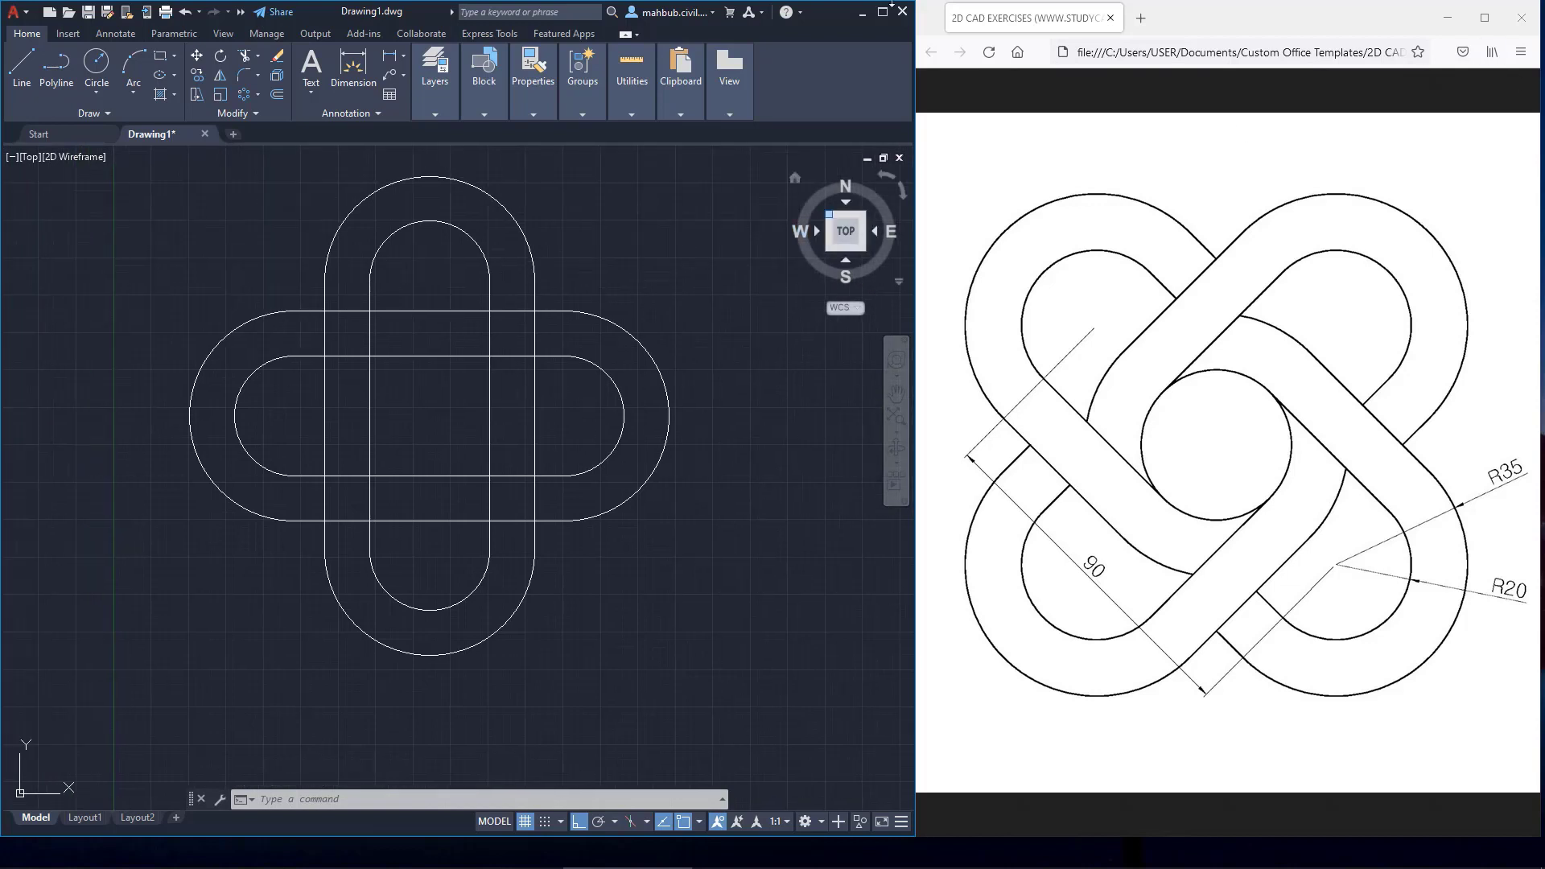
pyautogui.click(98, 86)
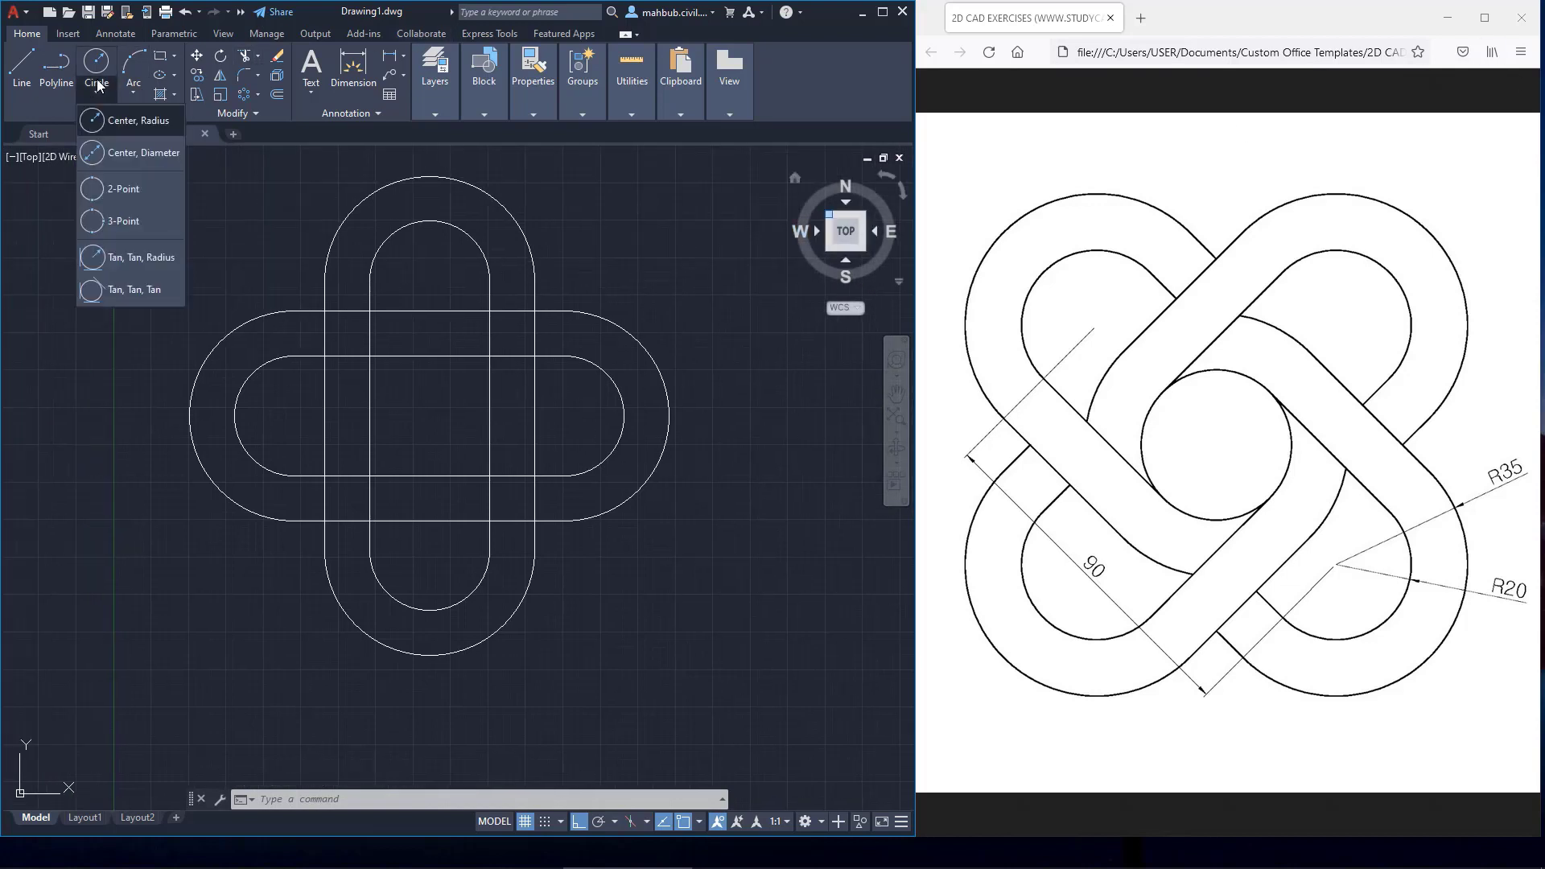
pyautogui.click(125, 187)
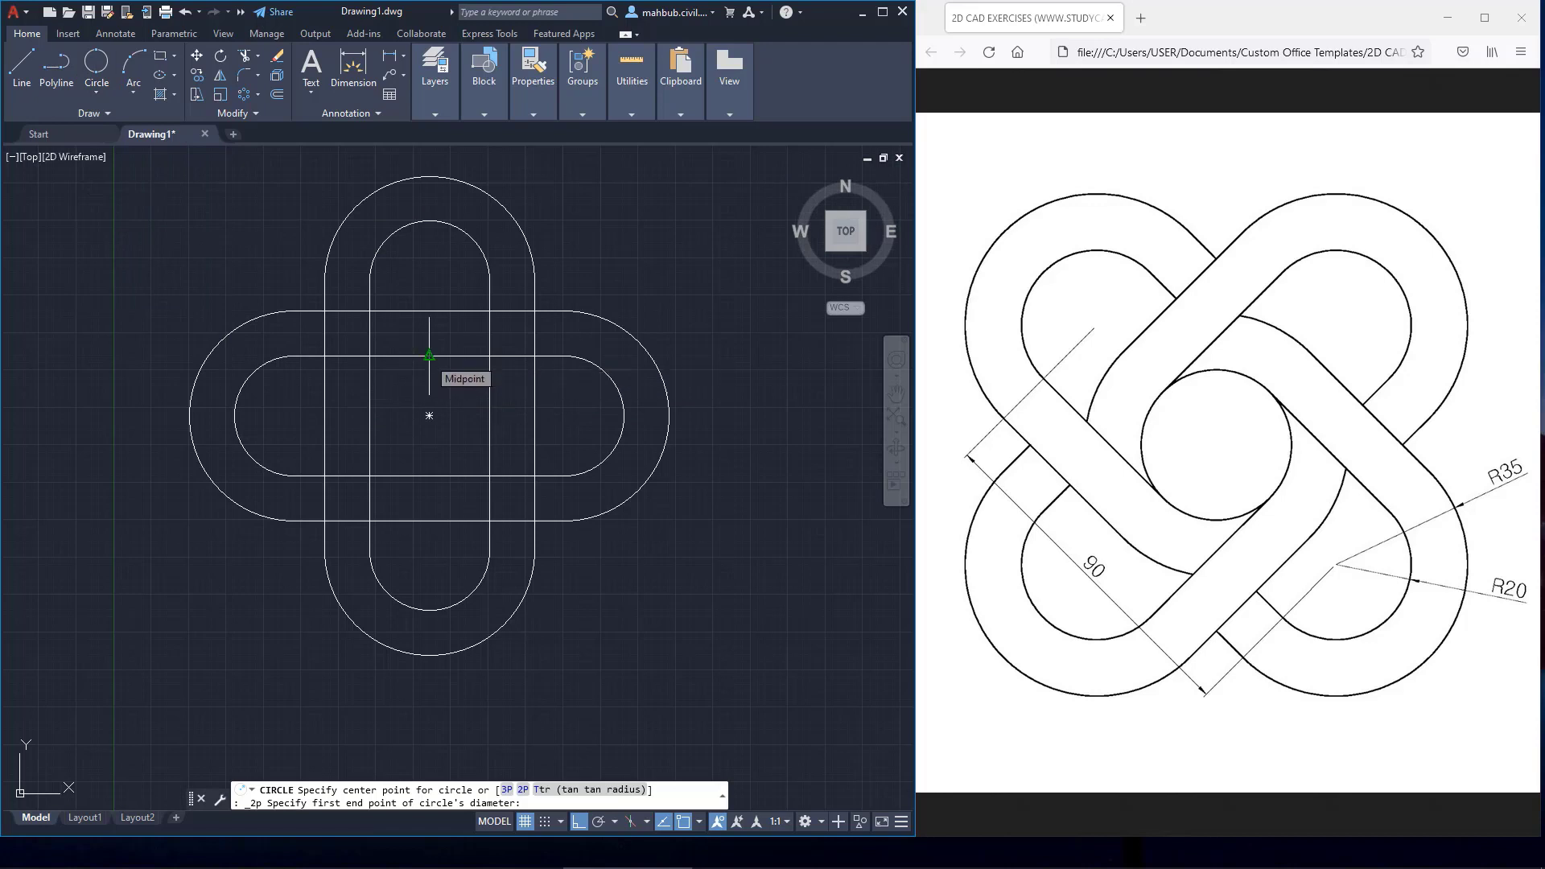
pyautogui.click(429, 355)
pyautogui.click(429, 475)
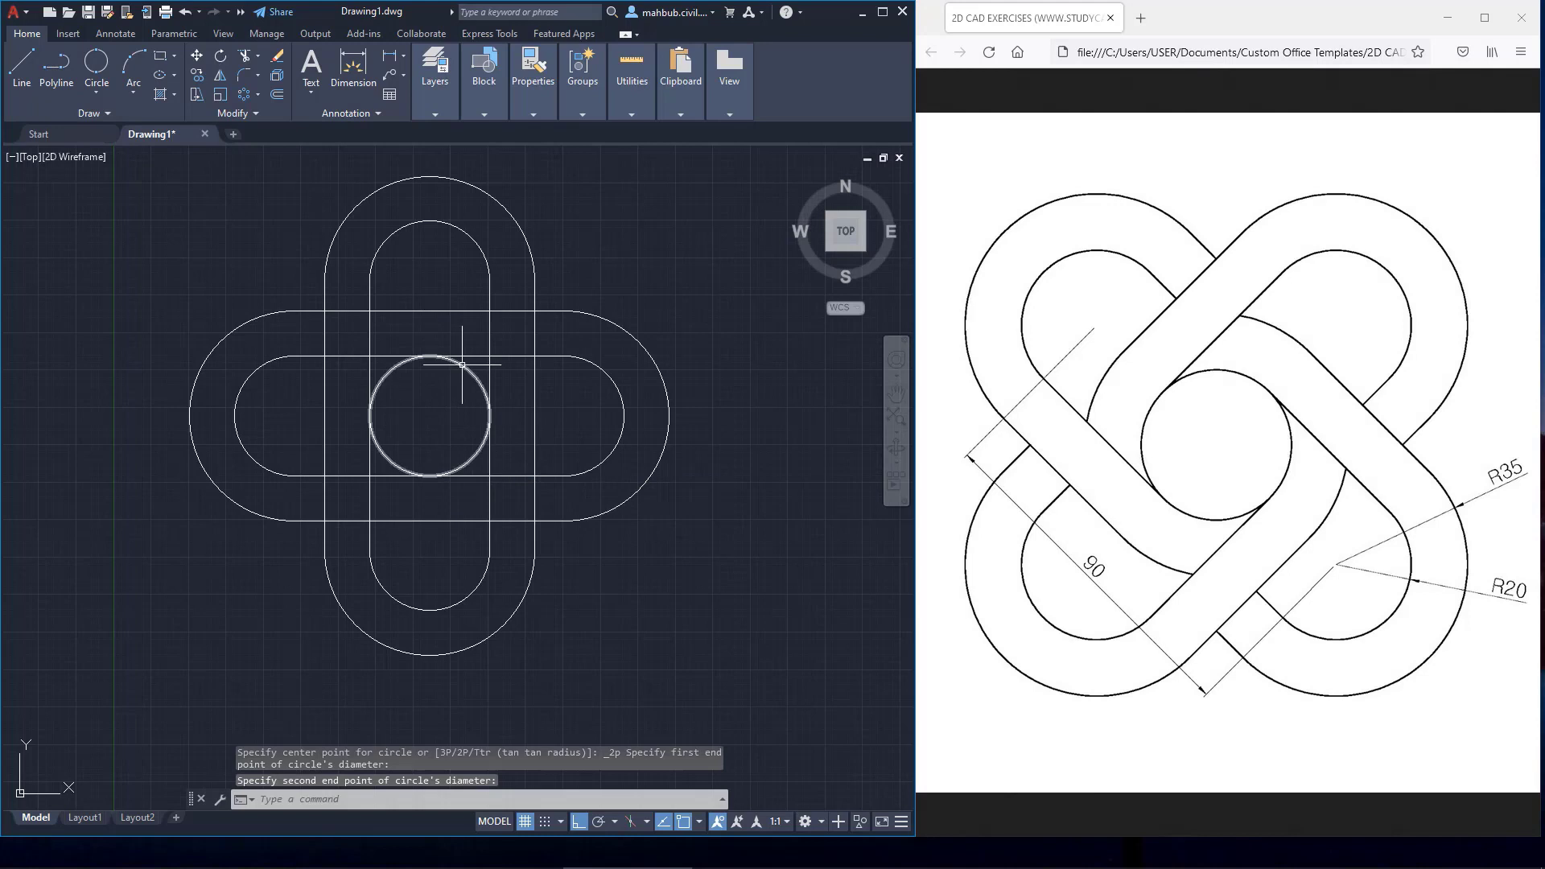
# Step: Offset the central circle outward by the distance picked between the inner and outer horizontal slots' upper edge midpoints
pyautogui.click(277, 95)
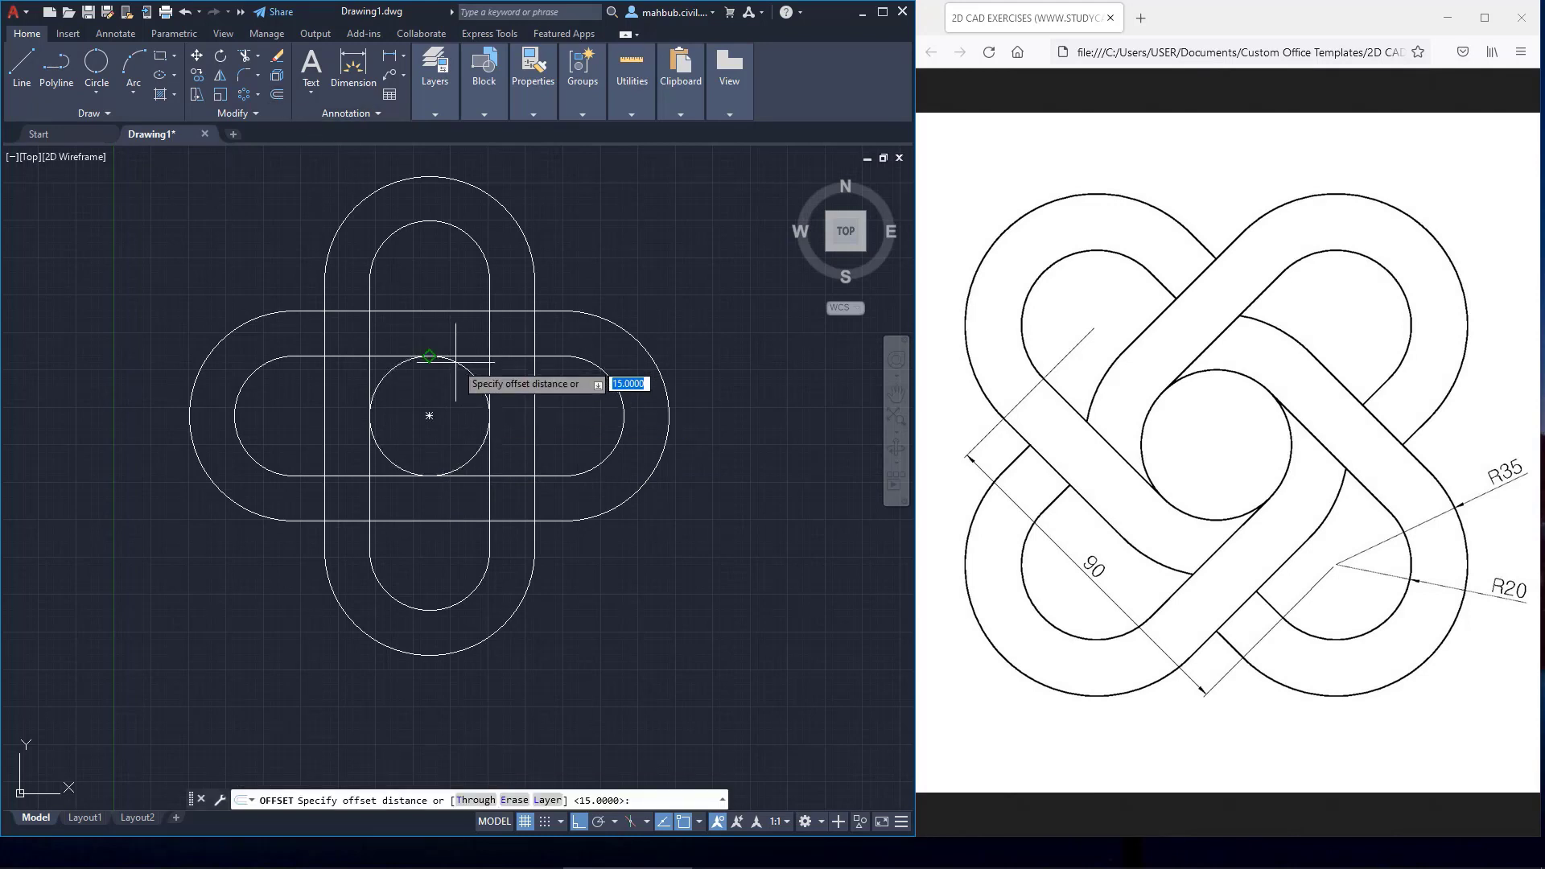
pyautogui.click(429, 354)
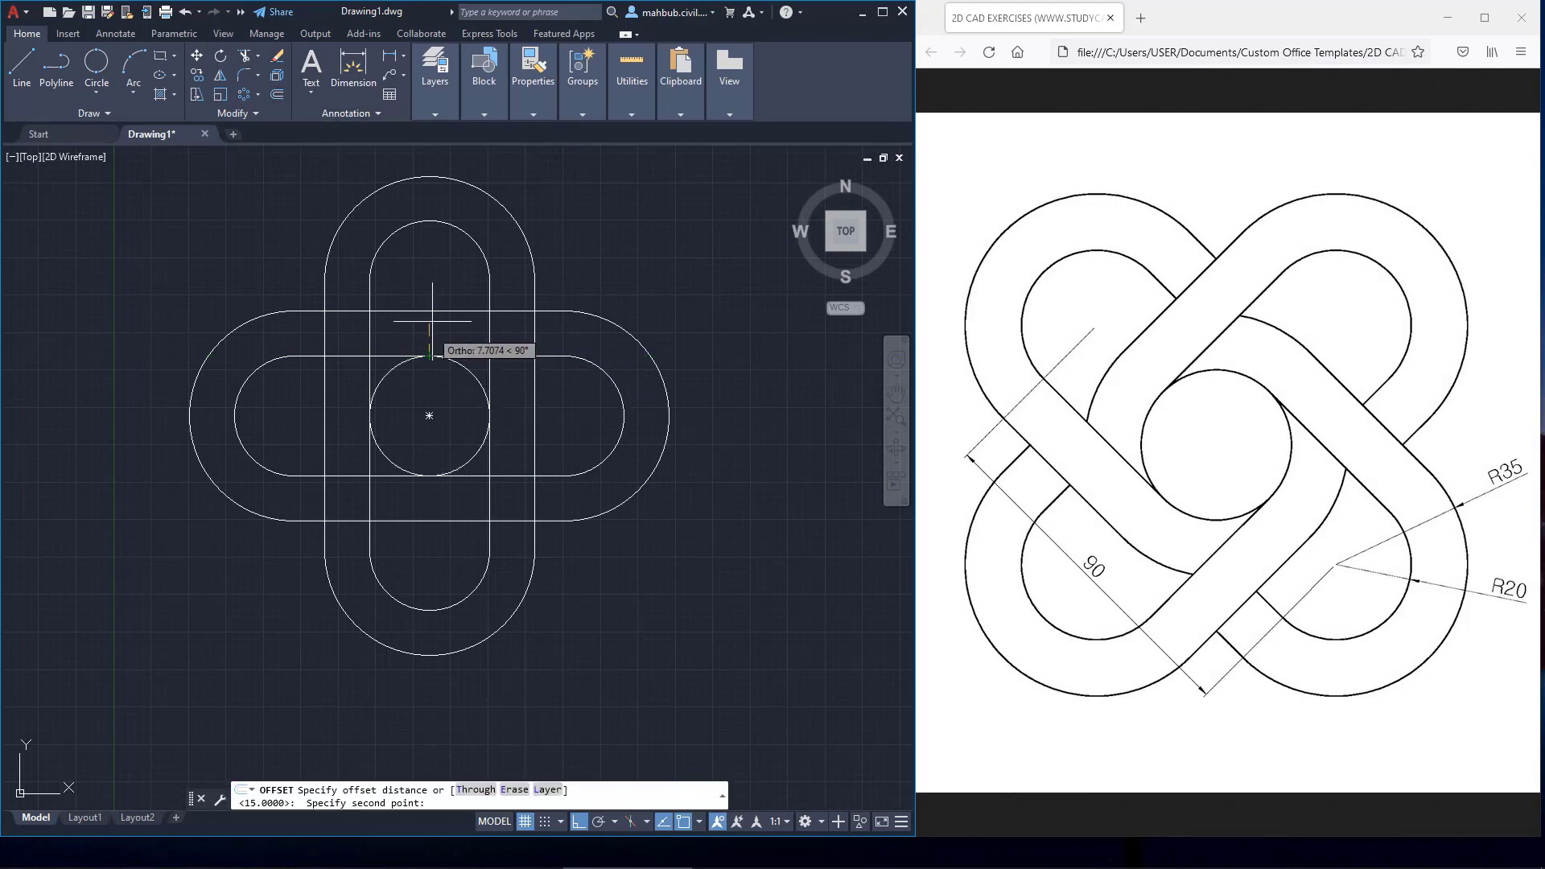
pyautogui.click(429, 310)
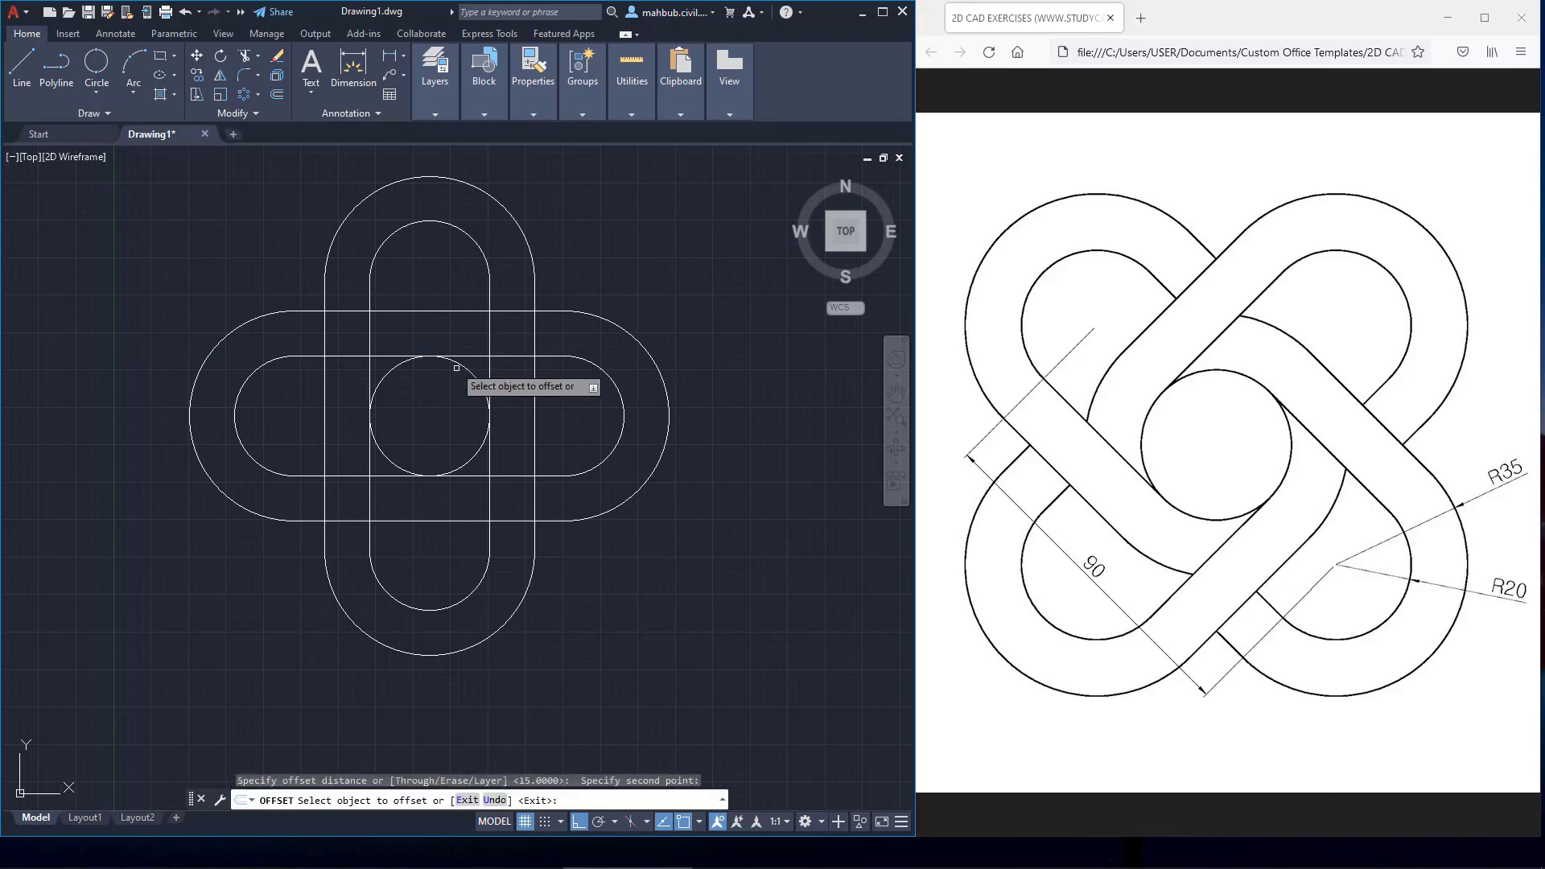
pyautogui.click(465, 370)
pyautogui.click(464, 306)
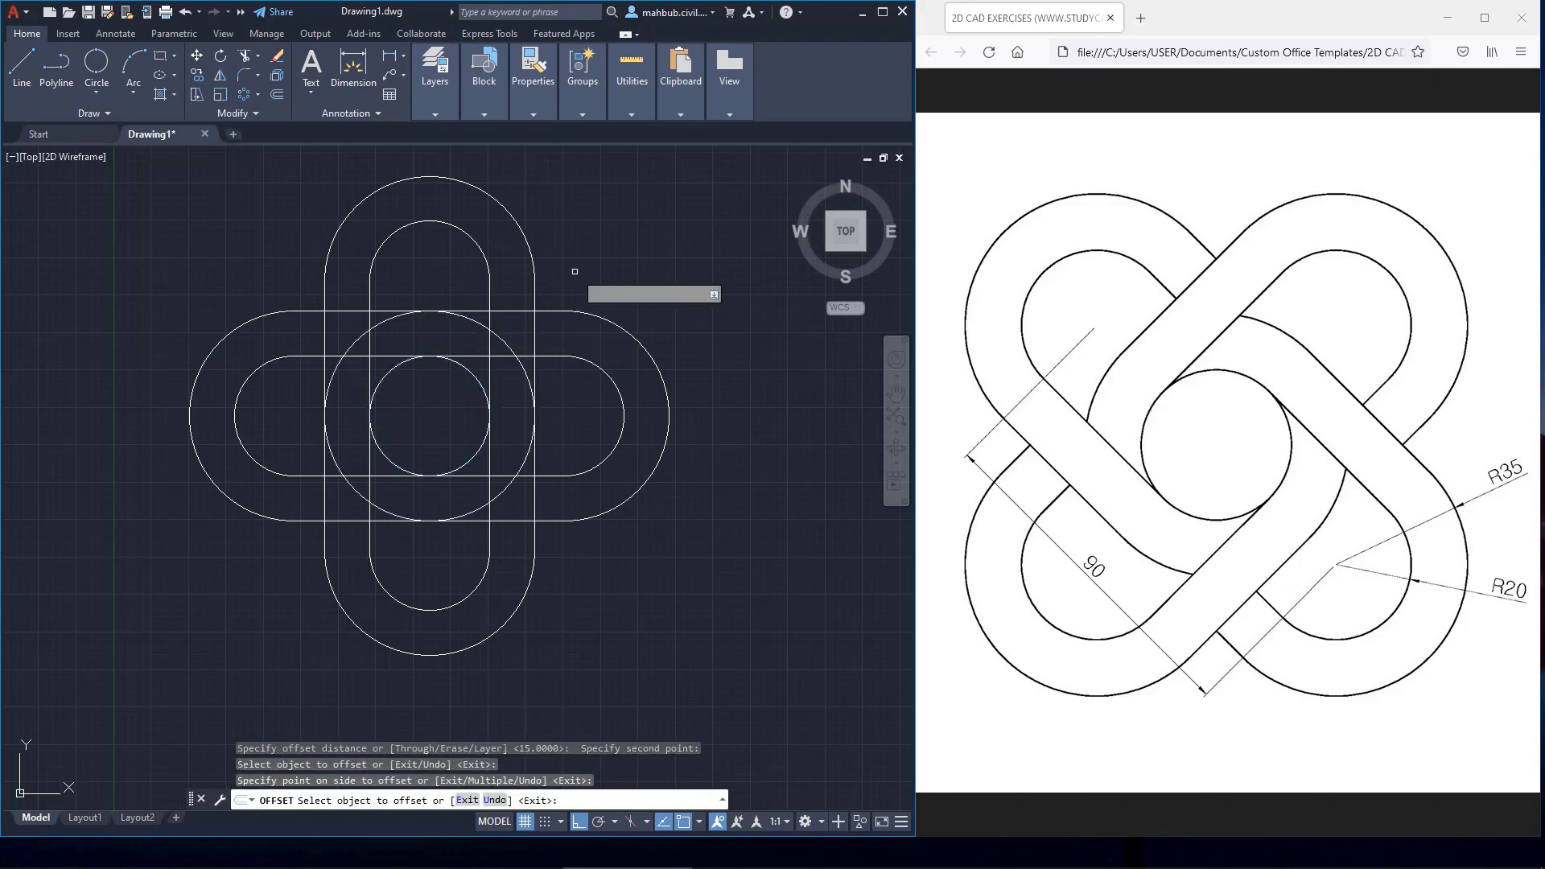
pyautogui.rightClick(576, 261)
pyautogui.click(596, 270)
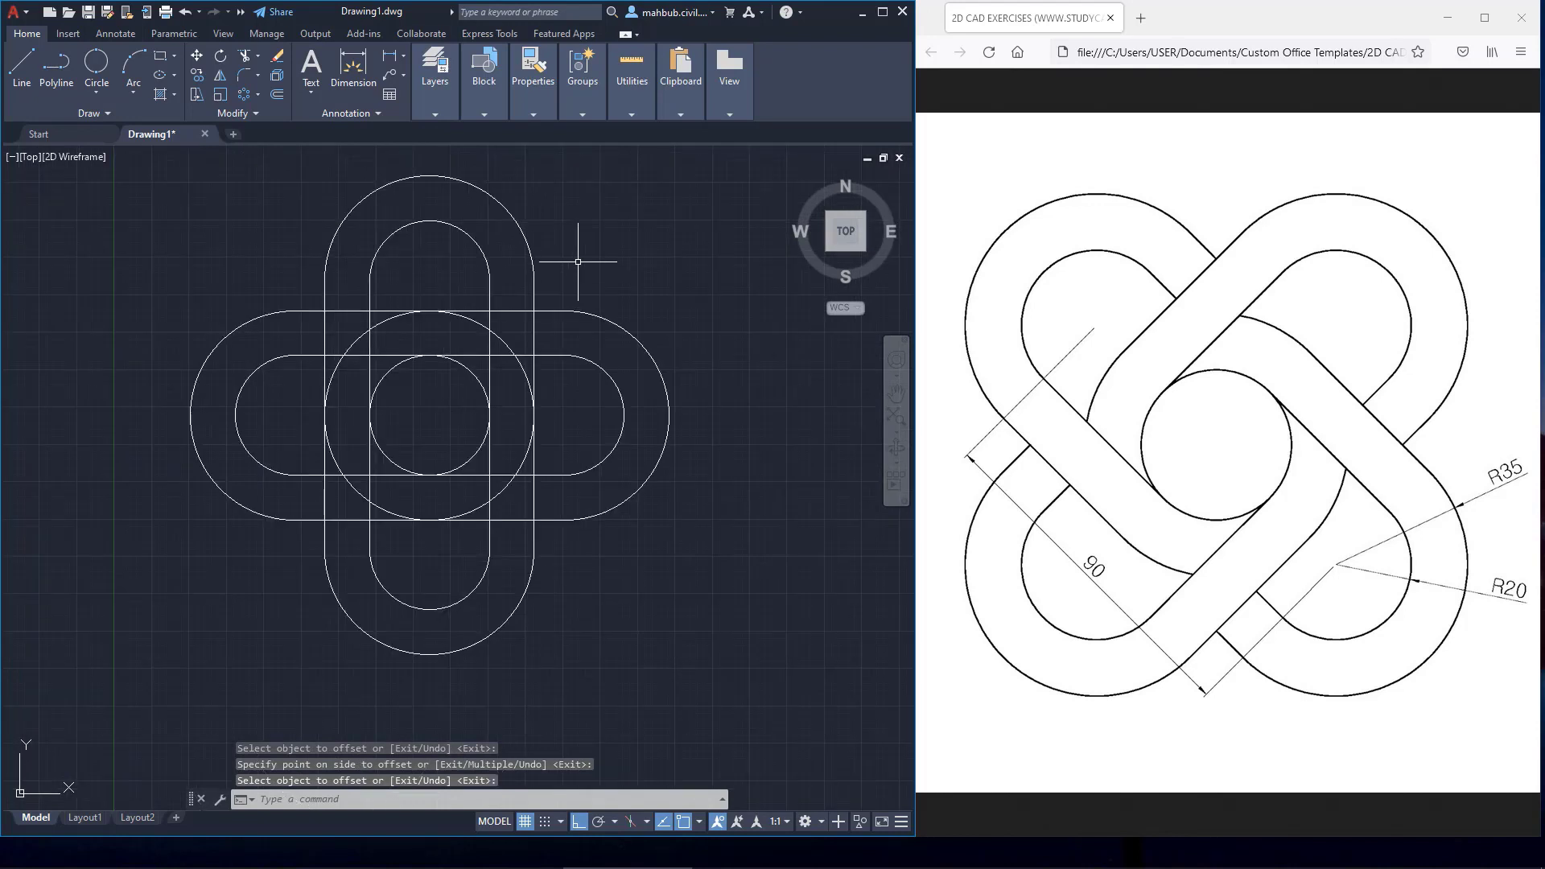
# Step: Rotate all slots and circles by 45 degrees about their common center with Ortho turned off
pyautogui.click(647, 170)
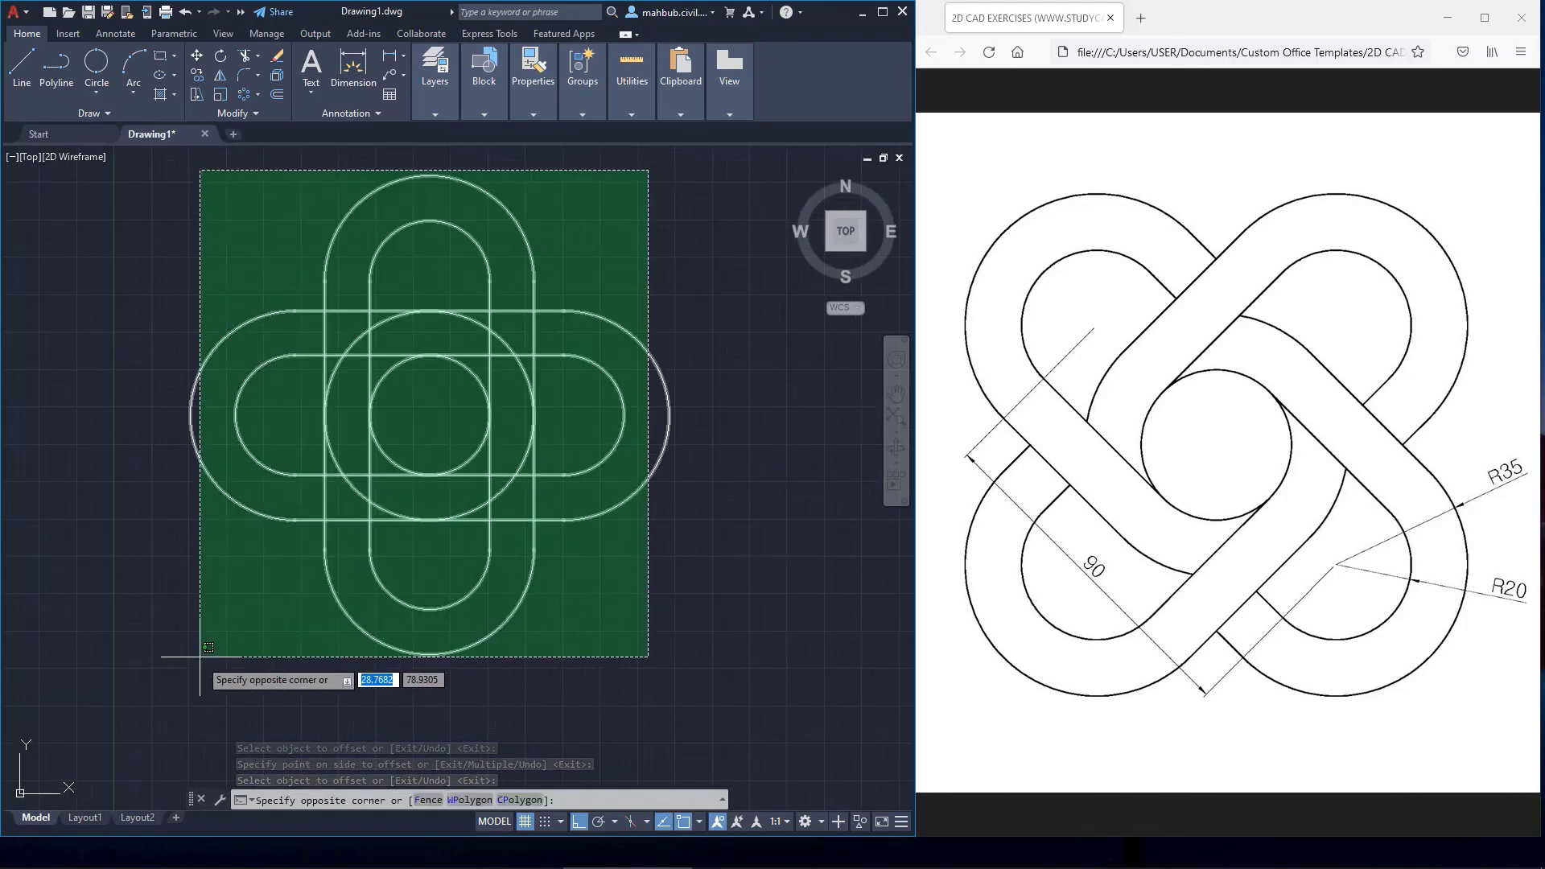
pyautogui.click(201, 668)
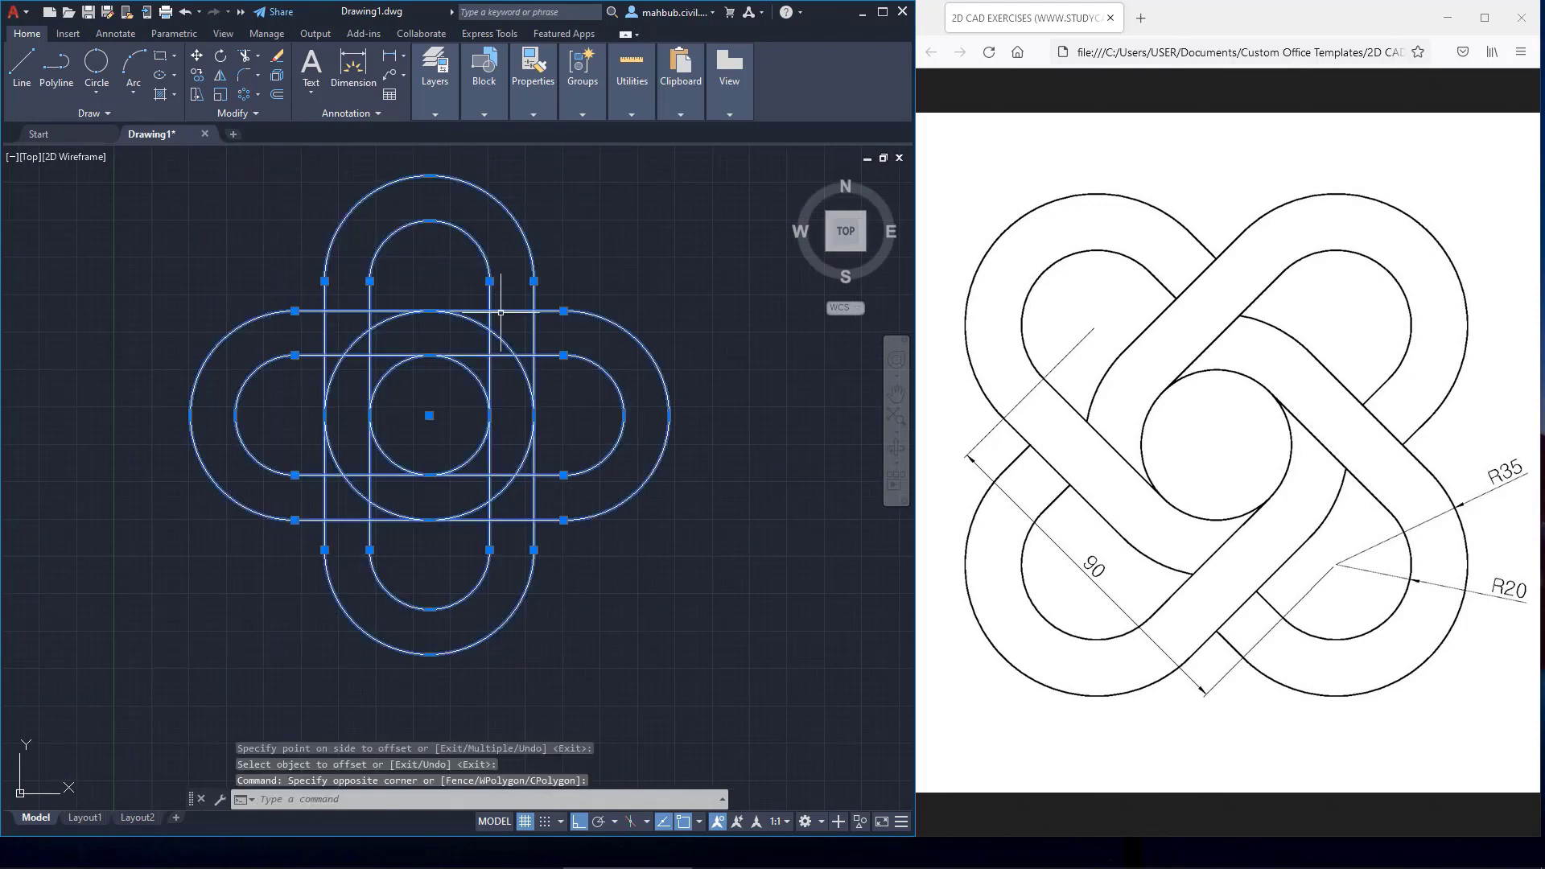
pyautogui.click(222, 57)
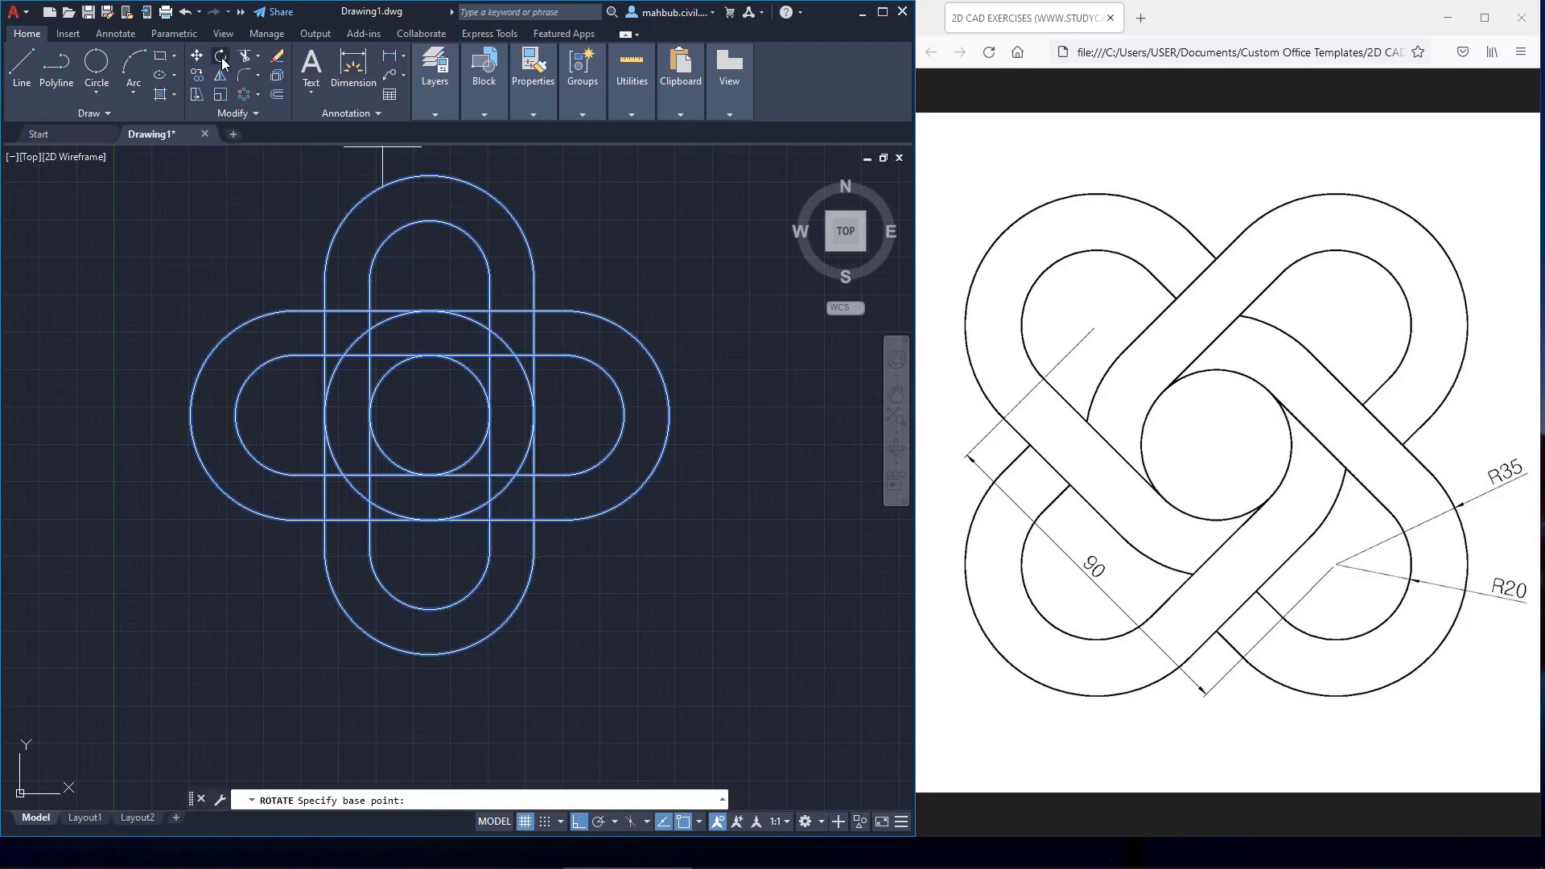
pyautogui.click(430, 416)
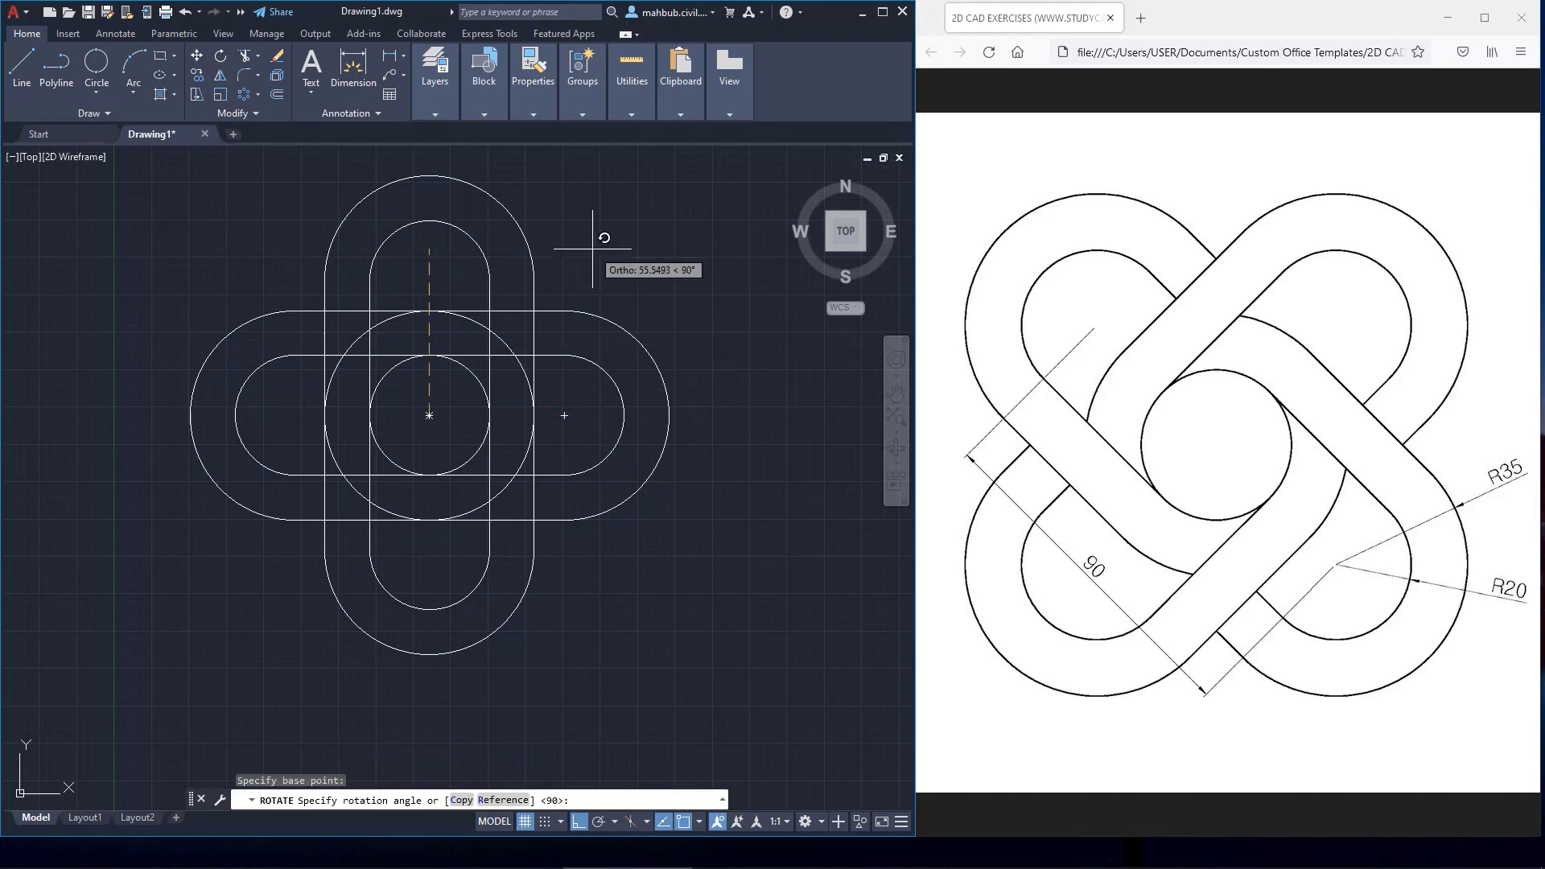
pyautogui.press('F8')
pyautogui.write('<')
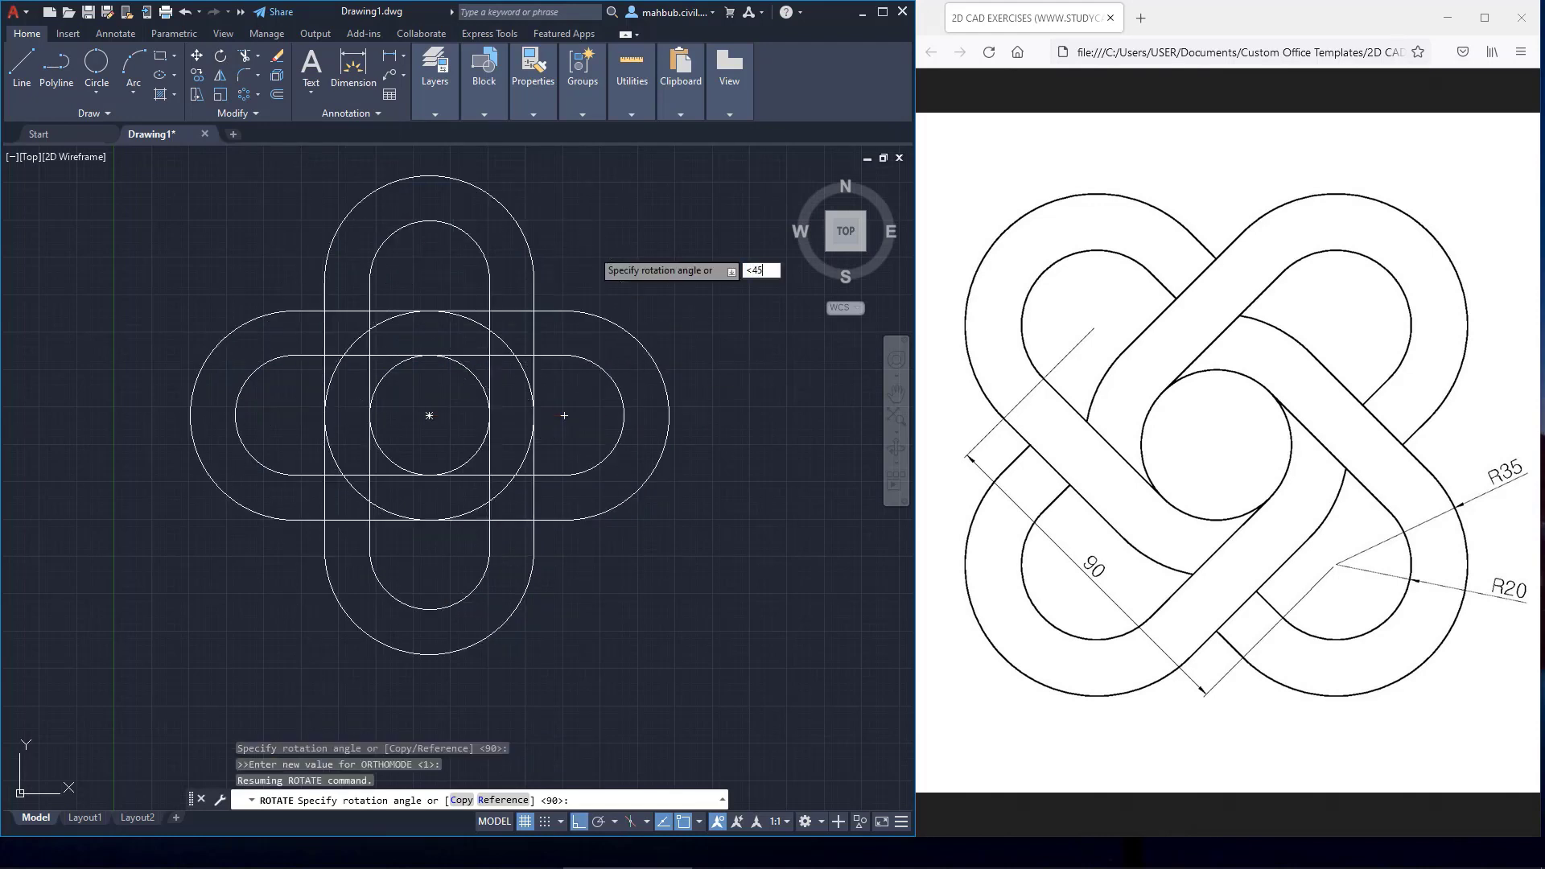
pyautogui.write('45')
pyautogui.press('Return')
# Step: Trim the hidden slot lines and outer-circle arcs at the knot's right and upper crossings to match the reference's over-and-under pattern
pyautogui.scroll(2, 377, 399)
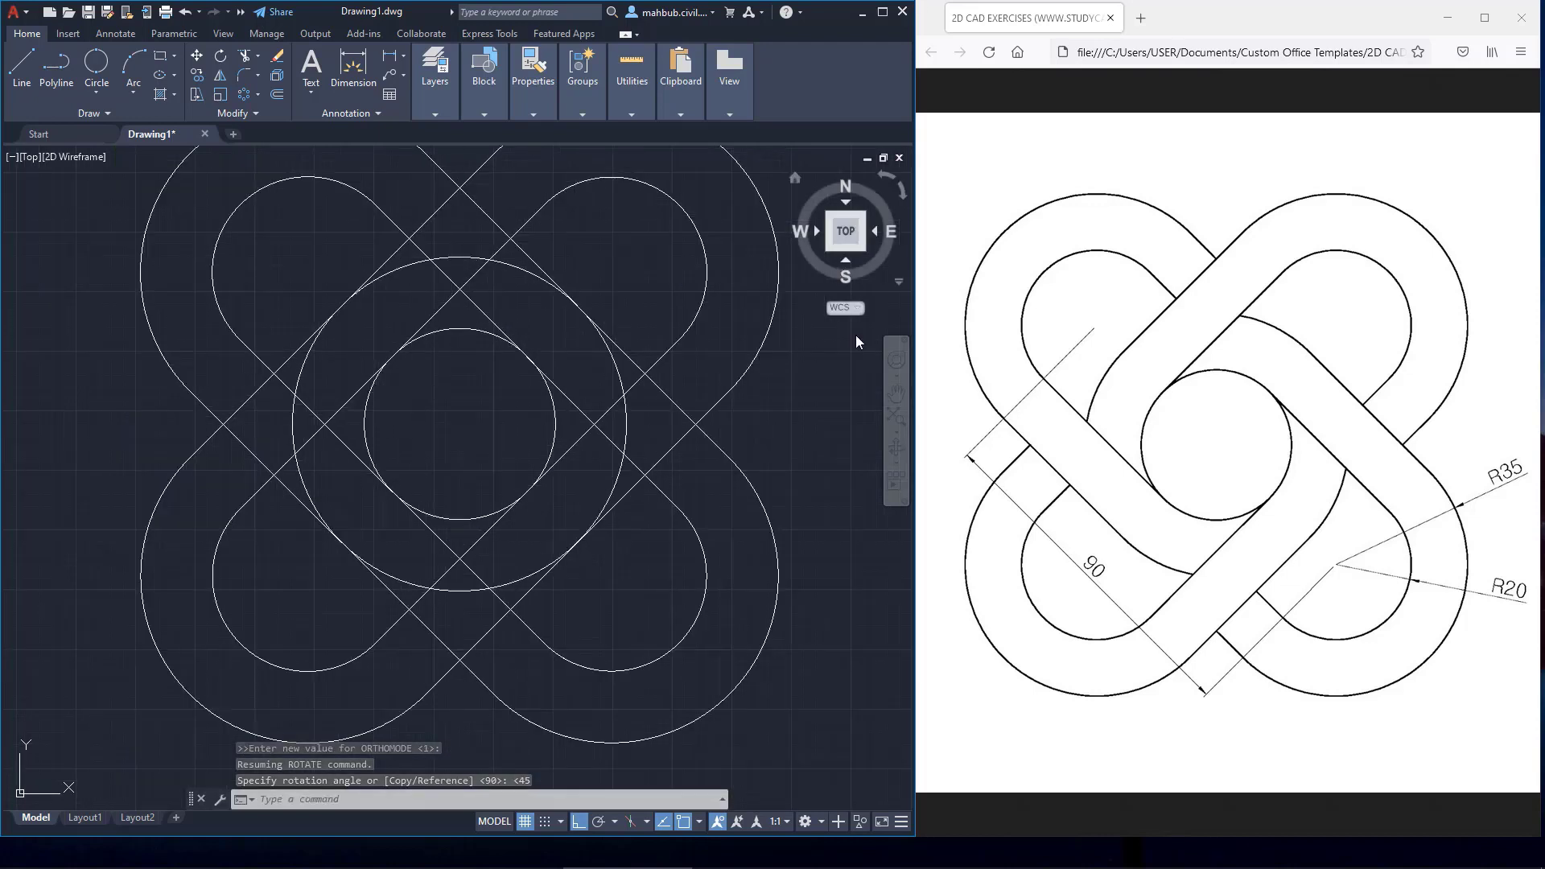
pyautogui.click(244, 59)
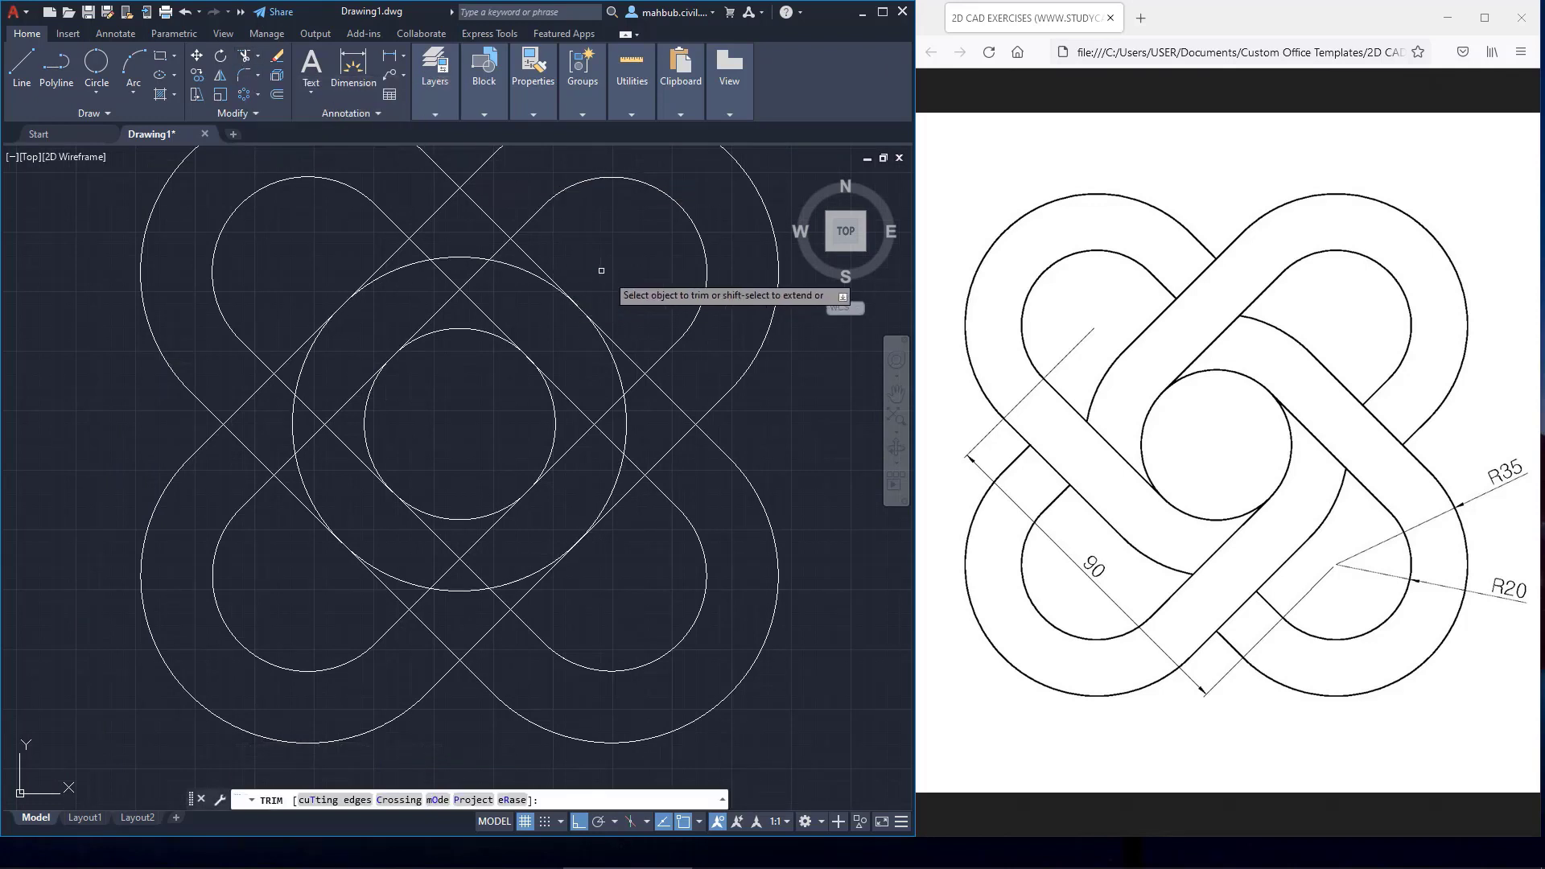
pyautogui.click(530, 255)
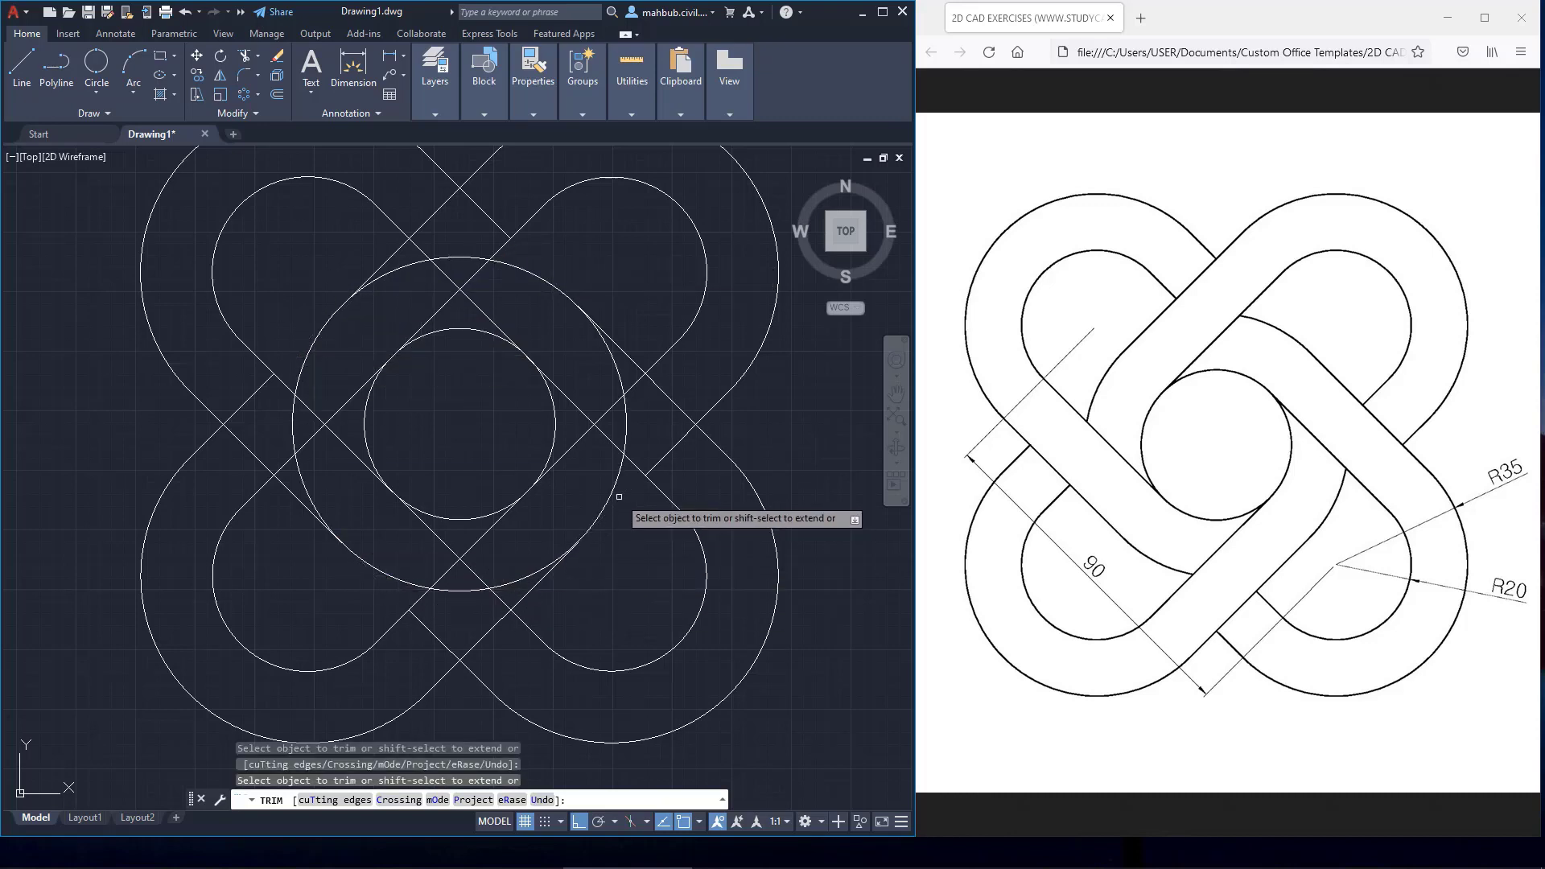
pyautogui.moveTo(694, 493); pyautogui.dragTo(610, 399)
pyautogui.click(622, 394)
pyautogui.click(631, 387)
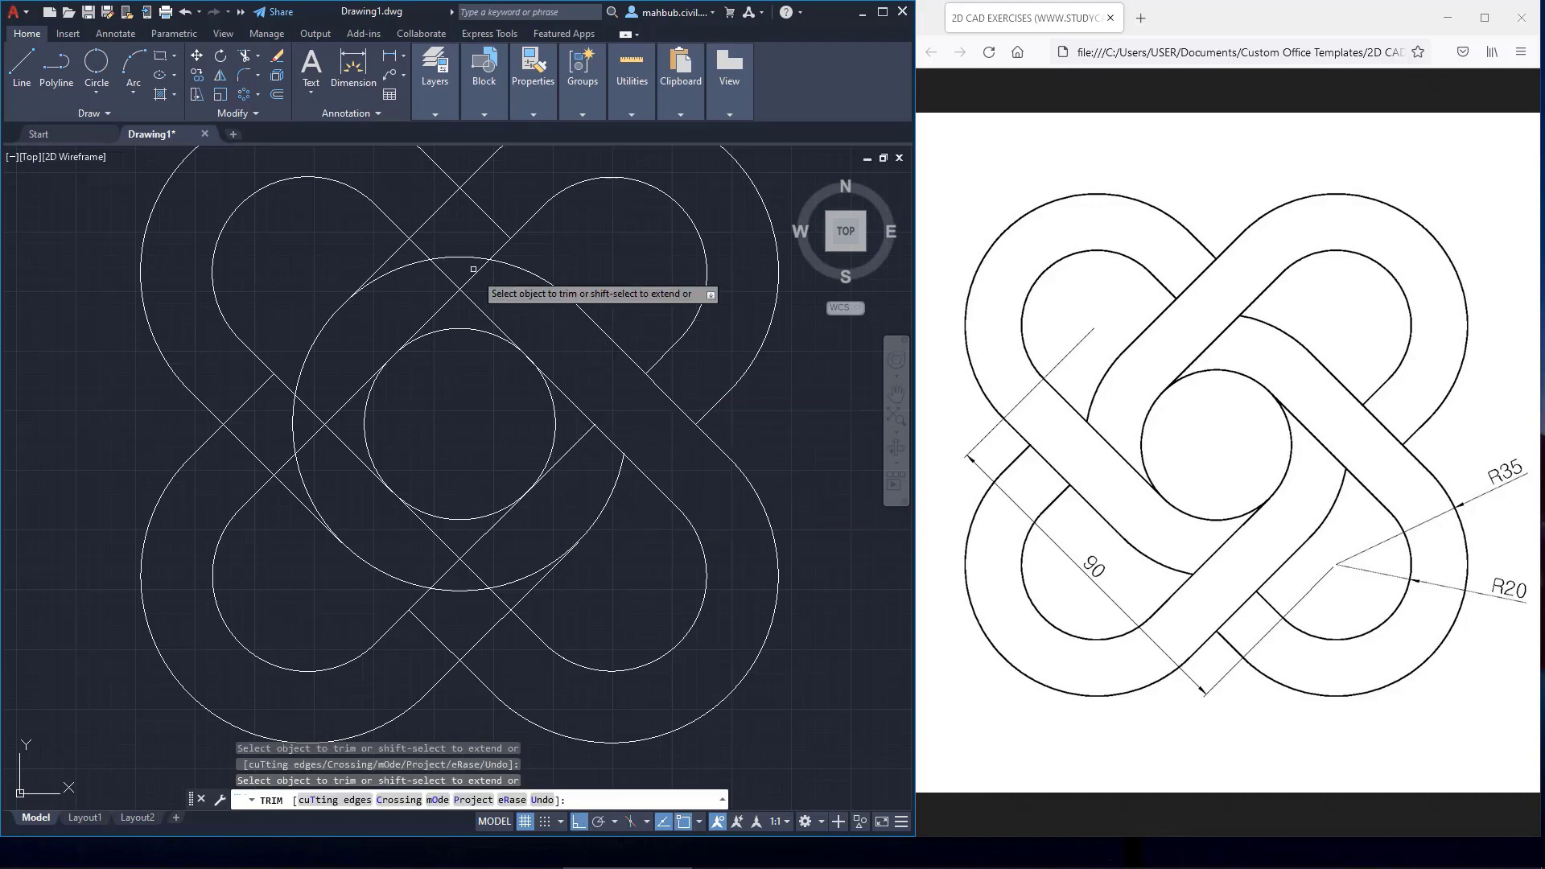
pyautogui.moveTo(498, 190); pyautogui.dragTo(429, 256)
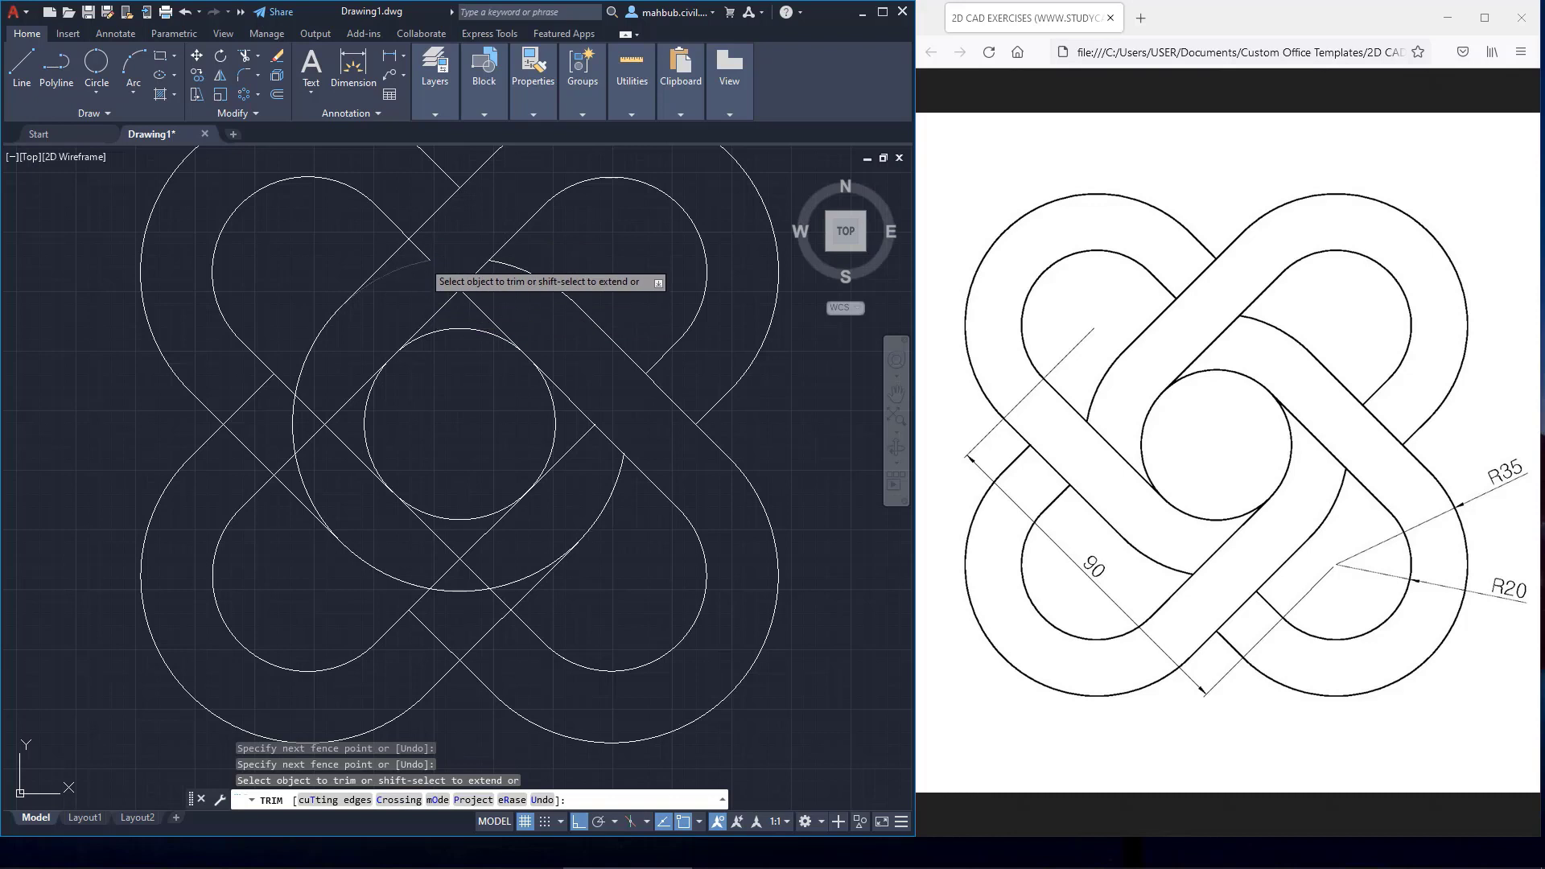
# Step: Trim the hidden slot lines and outer-circle arcs at the knot's left and lower crossings to match the reference
pyautogui.moveTo(228, 372)
pyautogui.mouseDown()
pyautogui.moveTo(249, 435)
pyautogui.moveTo(308, 493)
pyautogui.mouseUp()
pyautogui.click(309, 439)
pyautogui.moveTo(281, 405); pyautogui.dragTo(304, 426)
pyautogui.moveTo(409, 635)
pyautogui.mouseDown()
pyautogui.moveTo(505, 546)
pyautogui.moveTo(500, 596)
pyautogui.mouseUp()
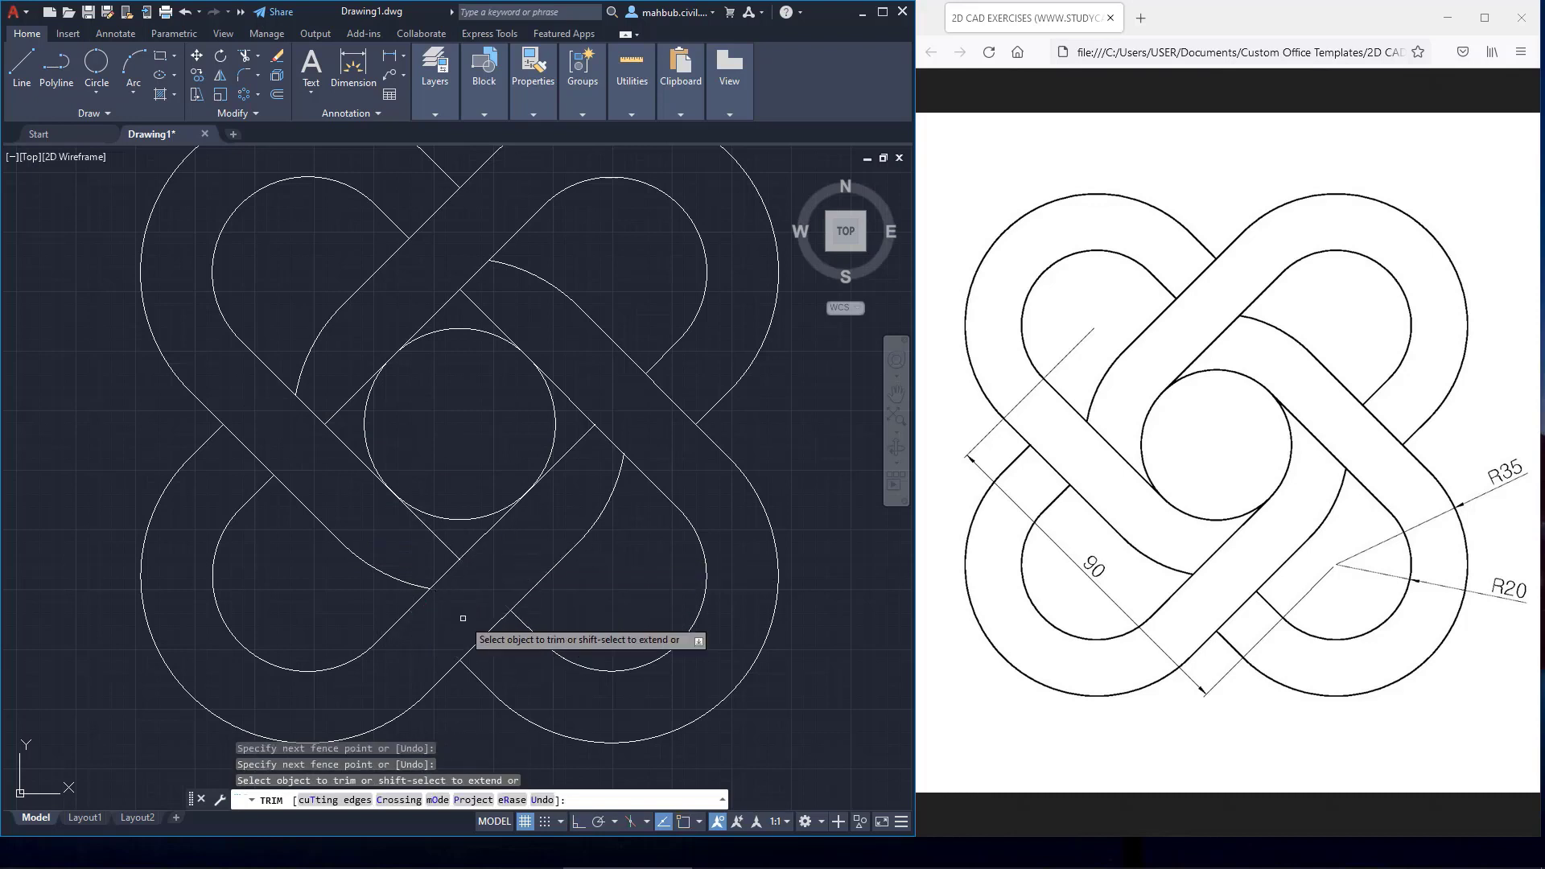
# Step: Trim the leftover straight corner segments around the central circle and finish the Trim command
pyautogui.click(437, 537)
pyautogui.click(568, 452)
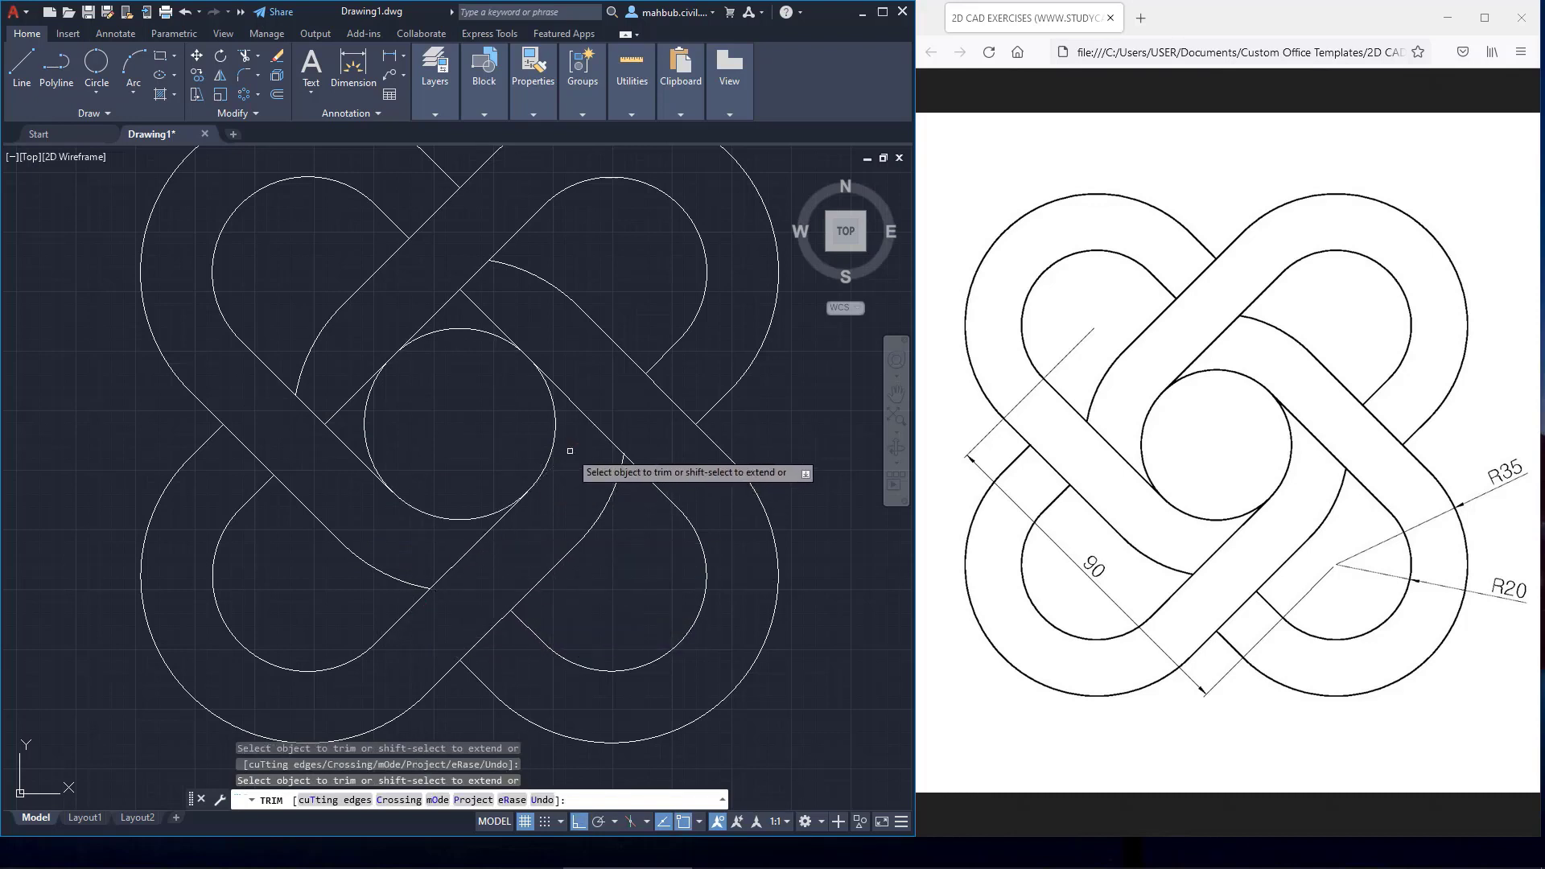
pyautogui.click(490, 321)
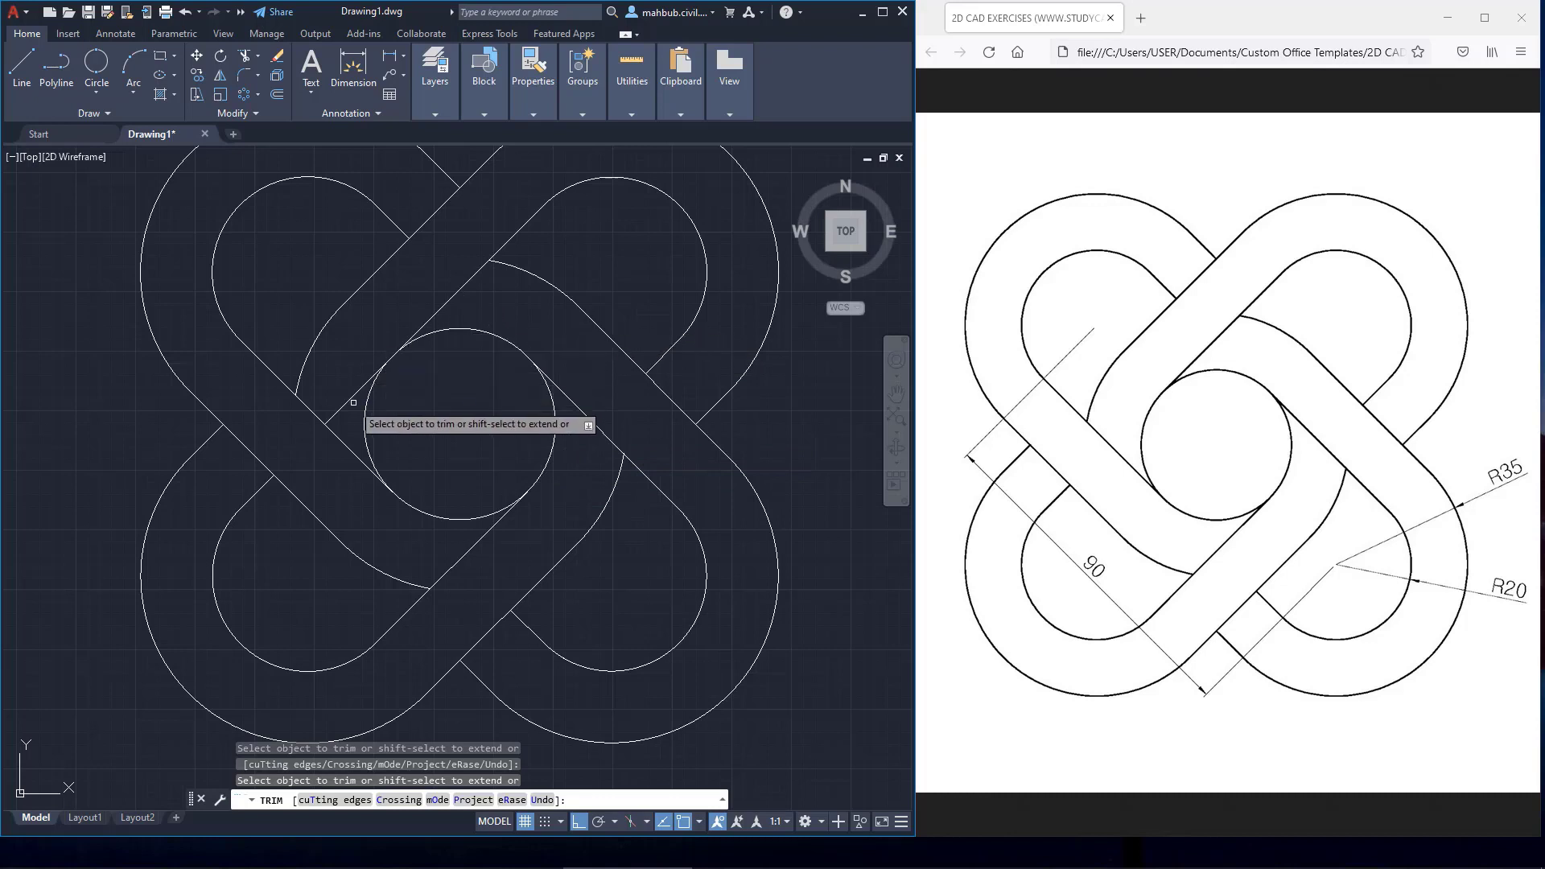
pyautogui.rightClick(339, 330)
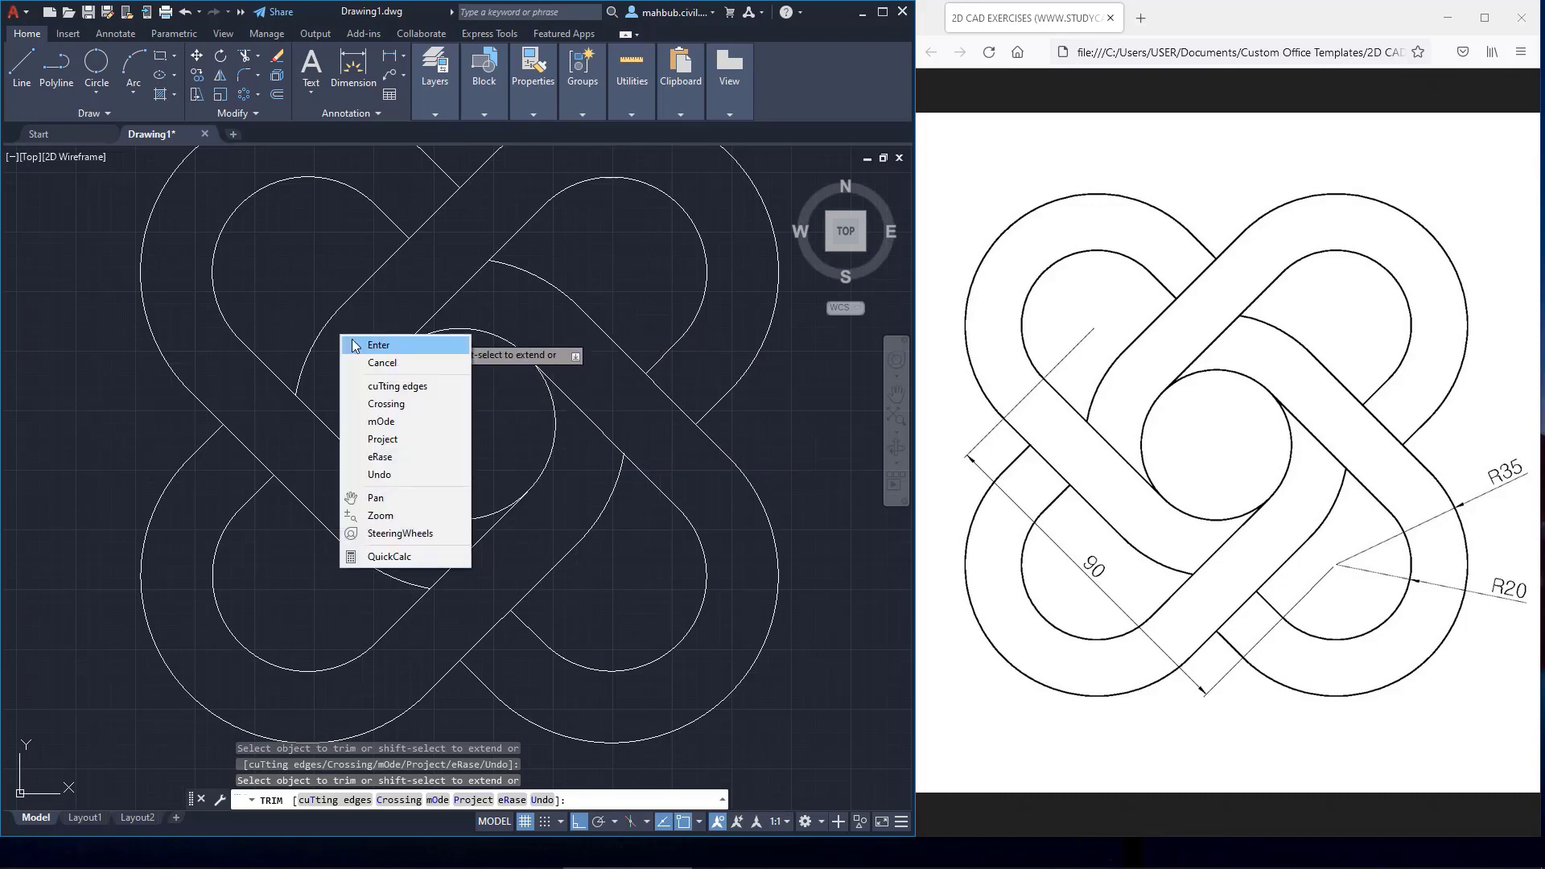
pyautogui.click(364, 340)
pyautogui.scroll(-2, 457, 287)
pyautogui.click(458, 287)
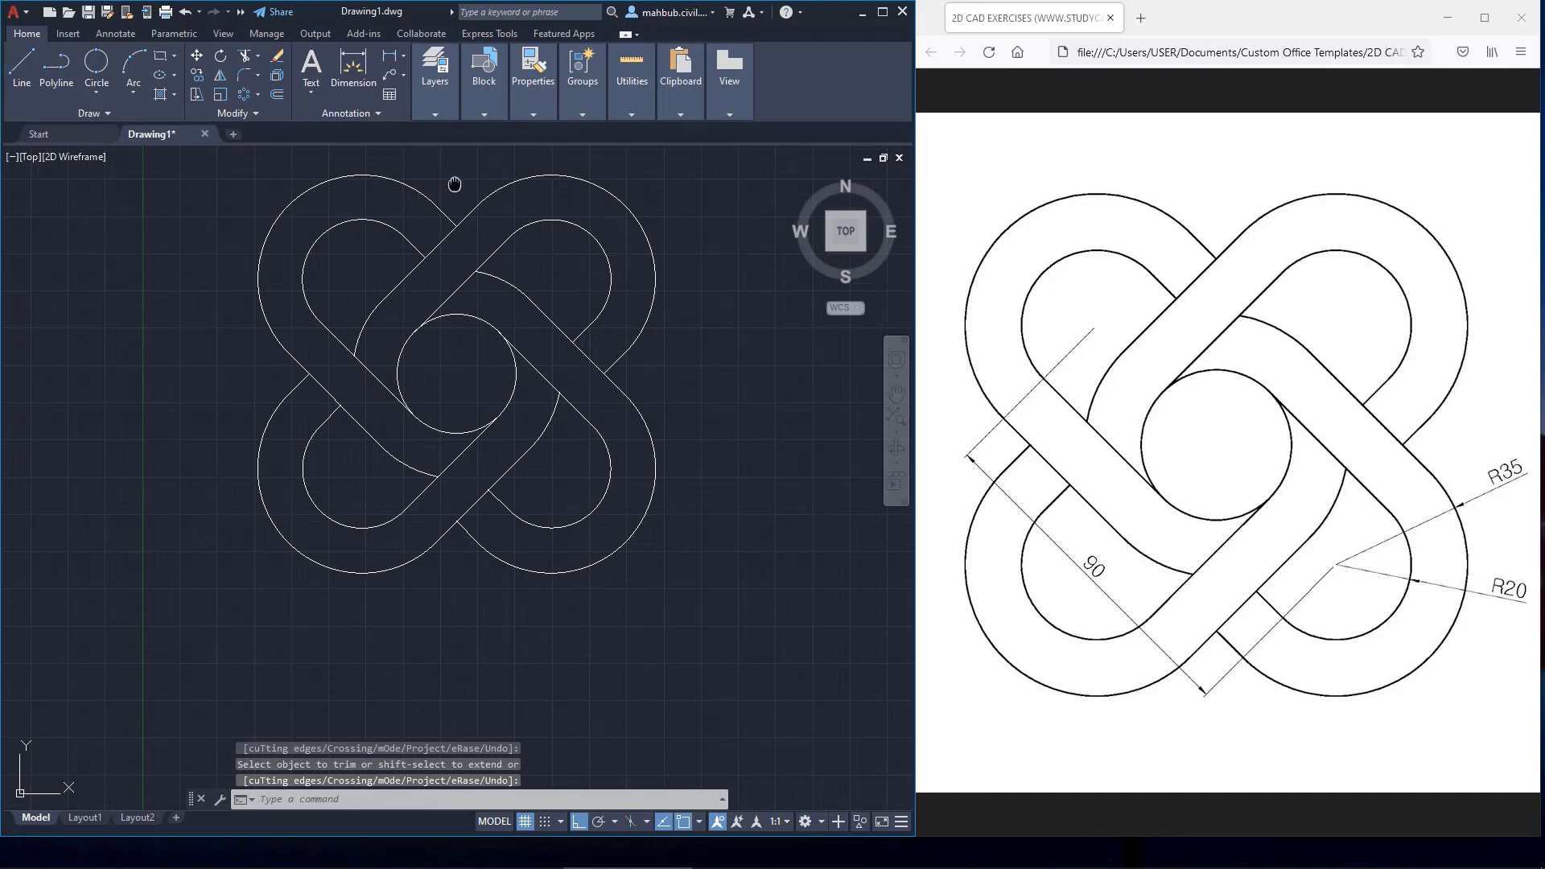
pyautogui.moveTo(454, 185); pyautogui.dragTo(448, 224, button='middle')
pyautogui.scroll(1, 448, 234)
pyautogui.scroll(-1, 445, 250)
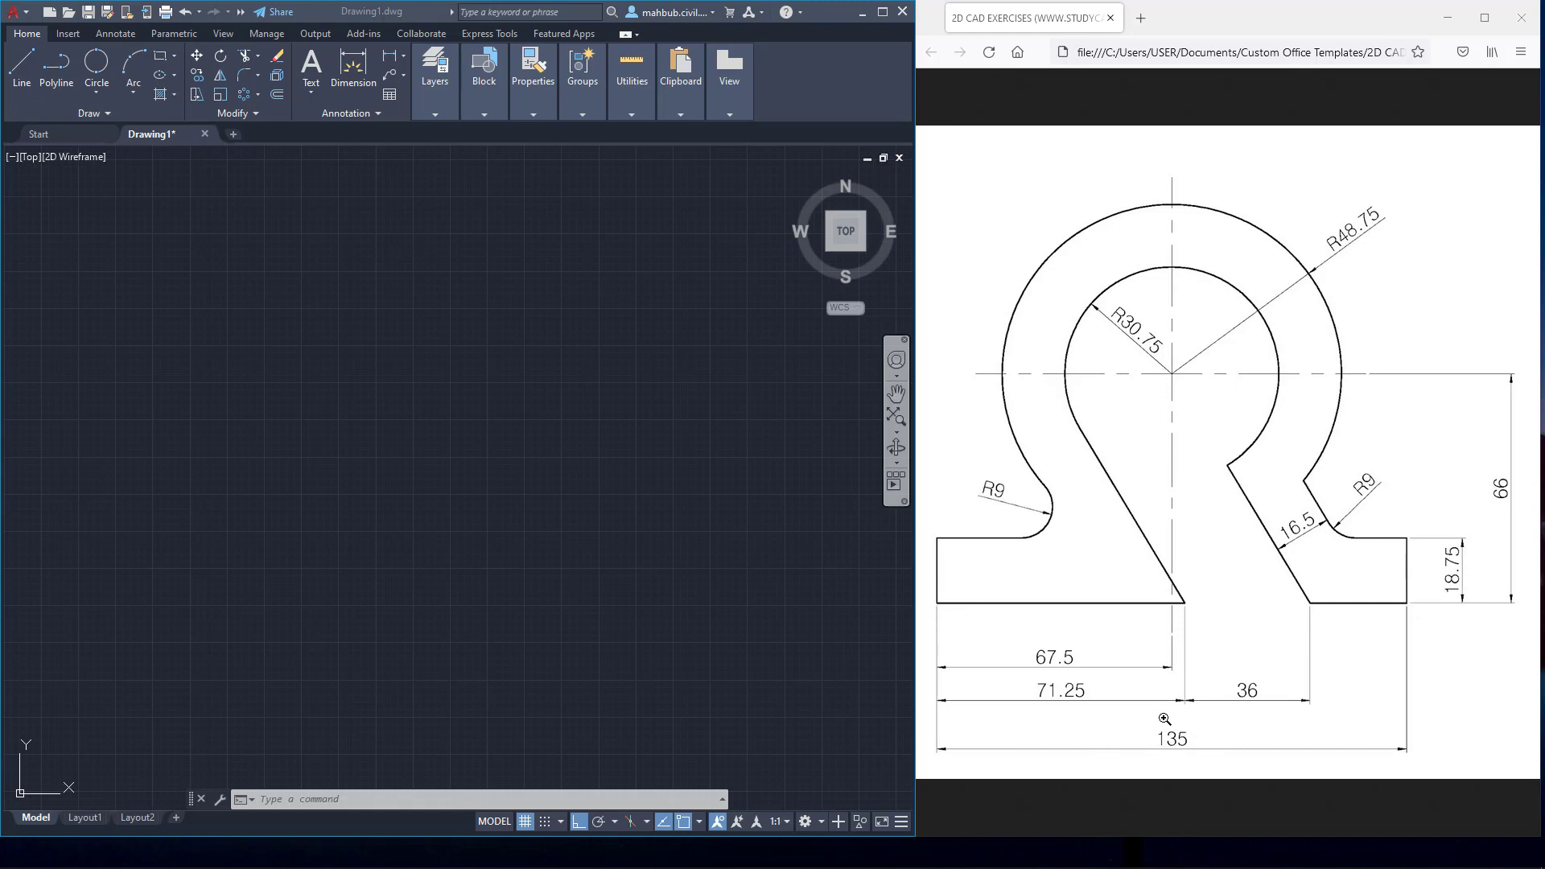
pyautogui.click(211, 508)
pyautogui.press('Escape')
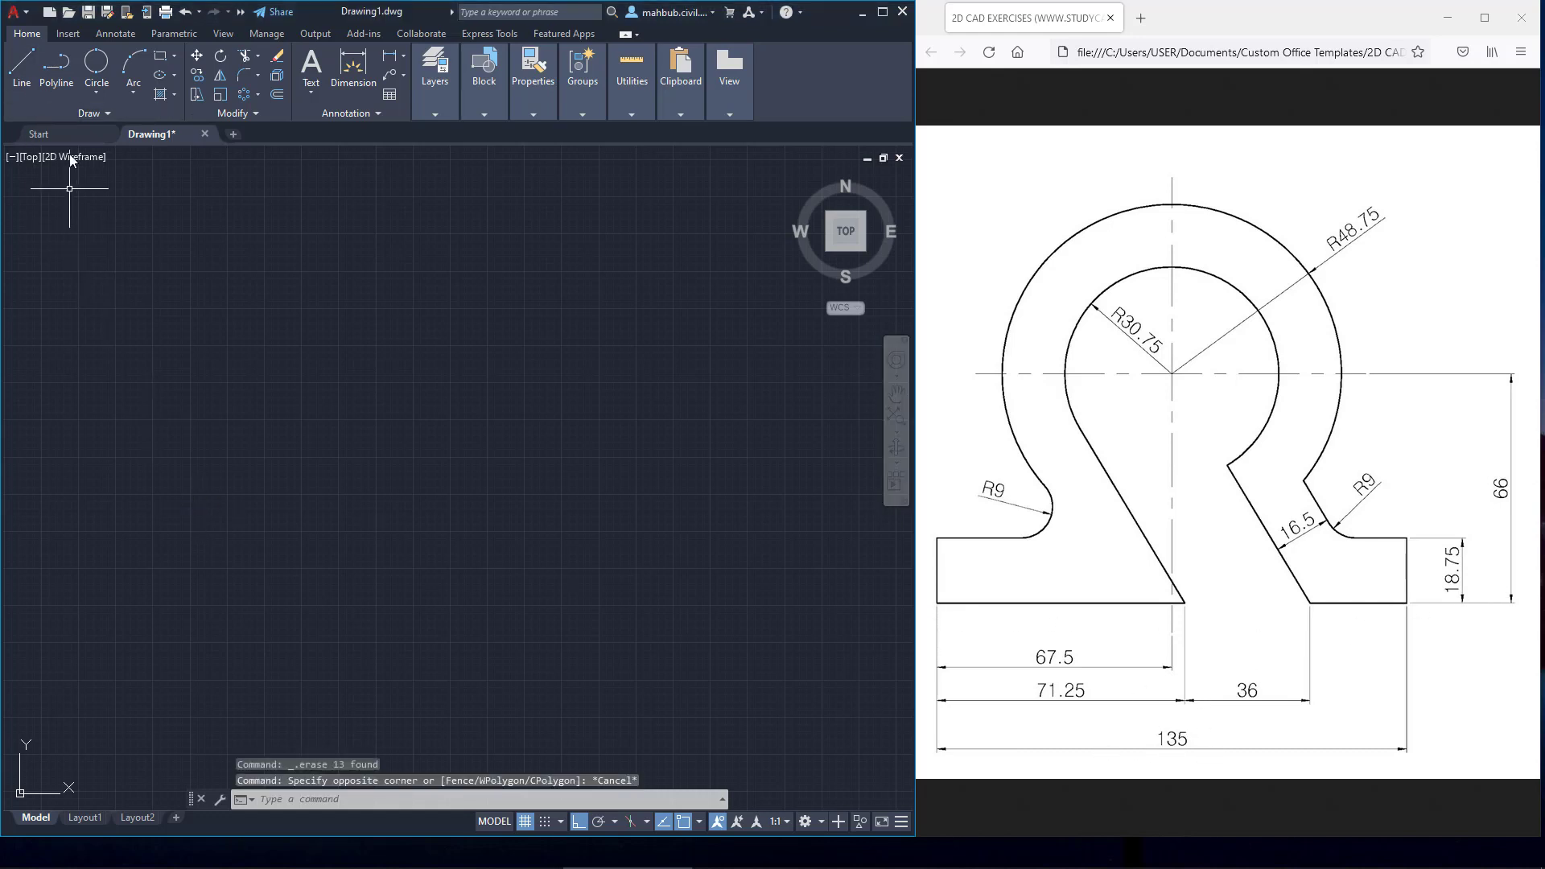
# Step: Draw a closed rectangle 135 wide and 18.75 high with connected lines as the base of the omega profile
pyautogui.click(33, 77)
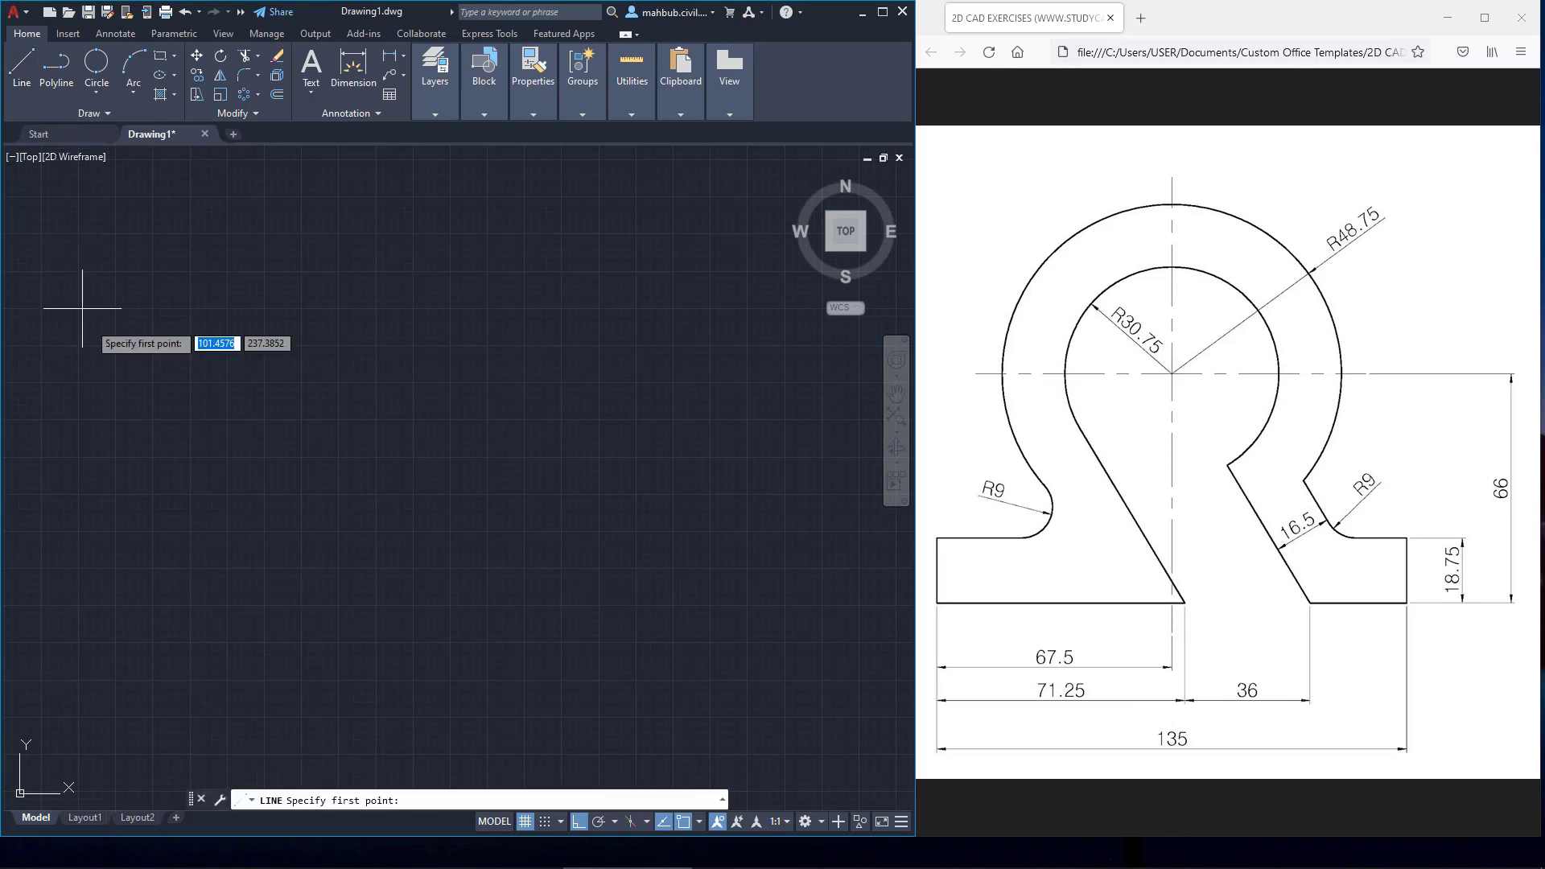
pyautogui.click(219, 533)
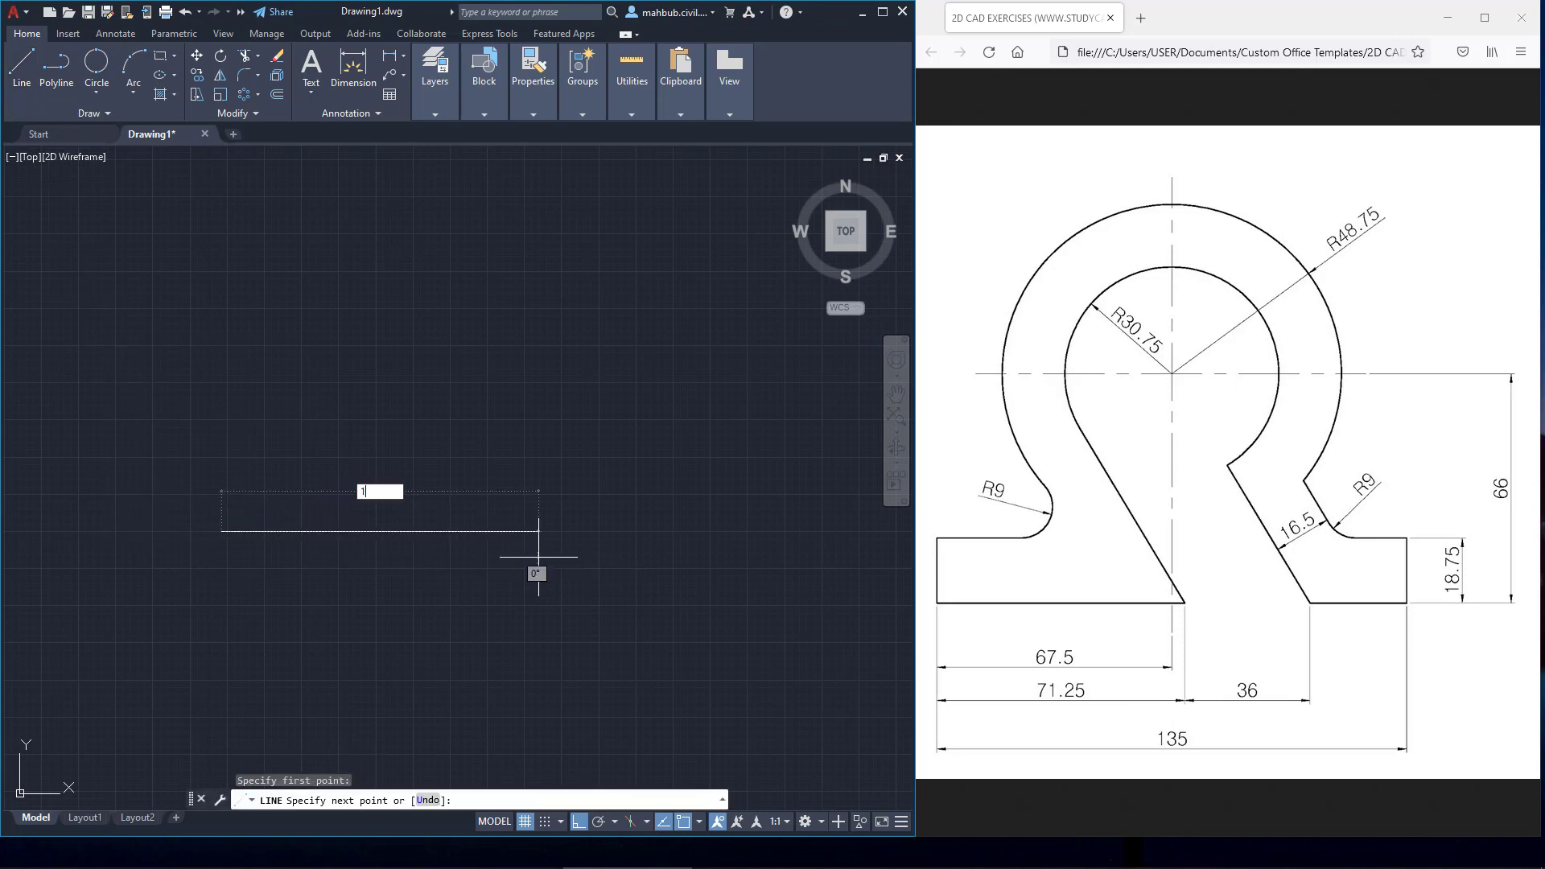
pyautogui.write('135')
pyautogui.press('Return')
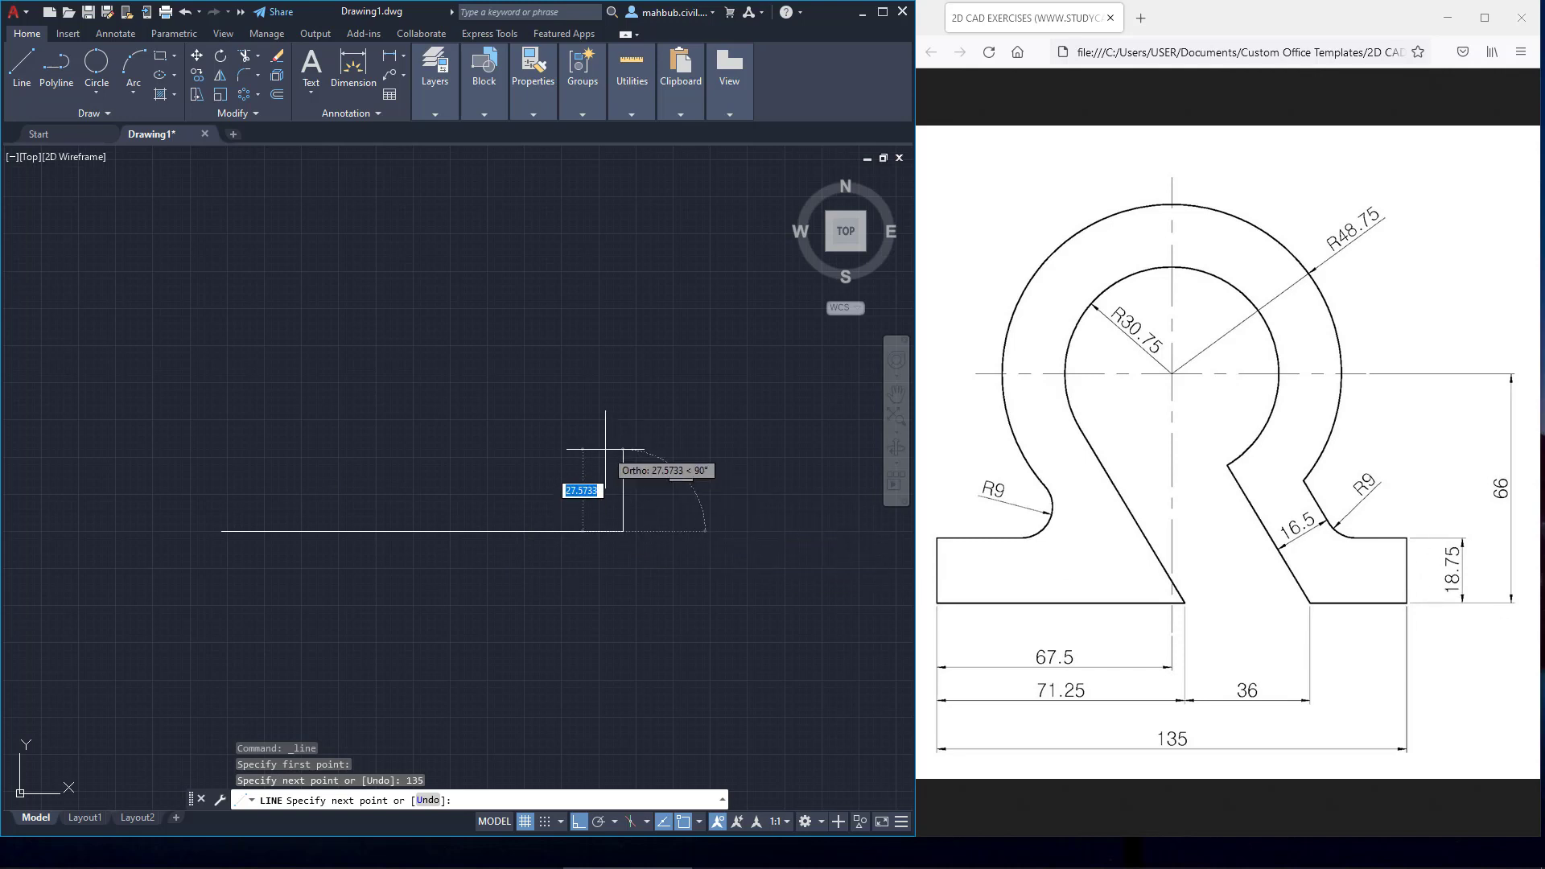
pyautogui.write('18.75')
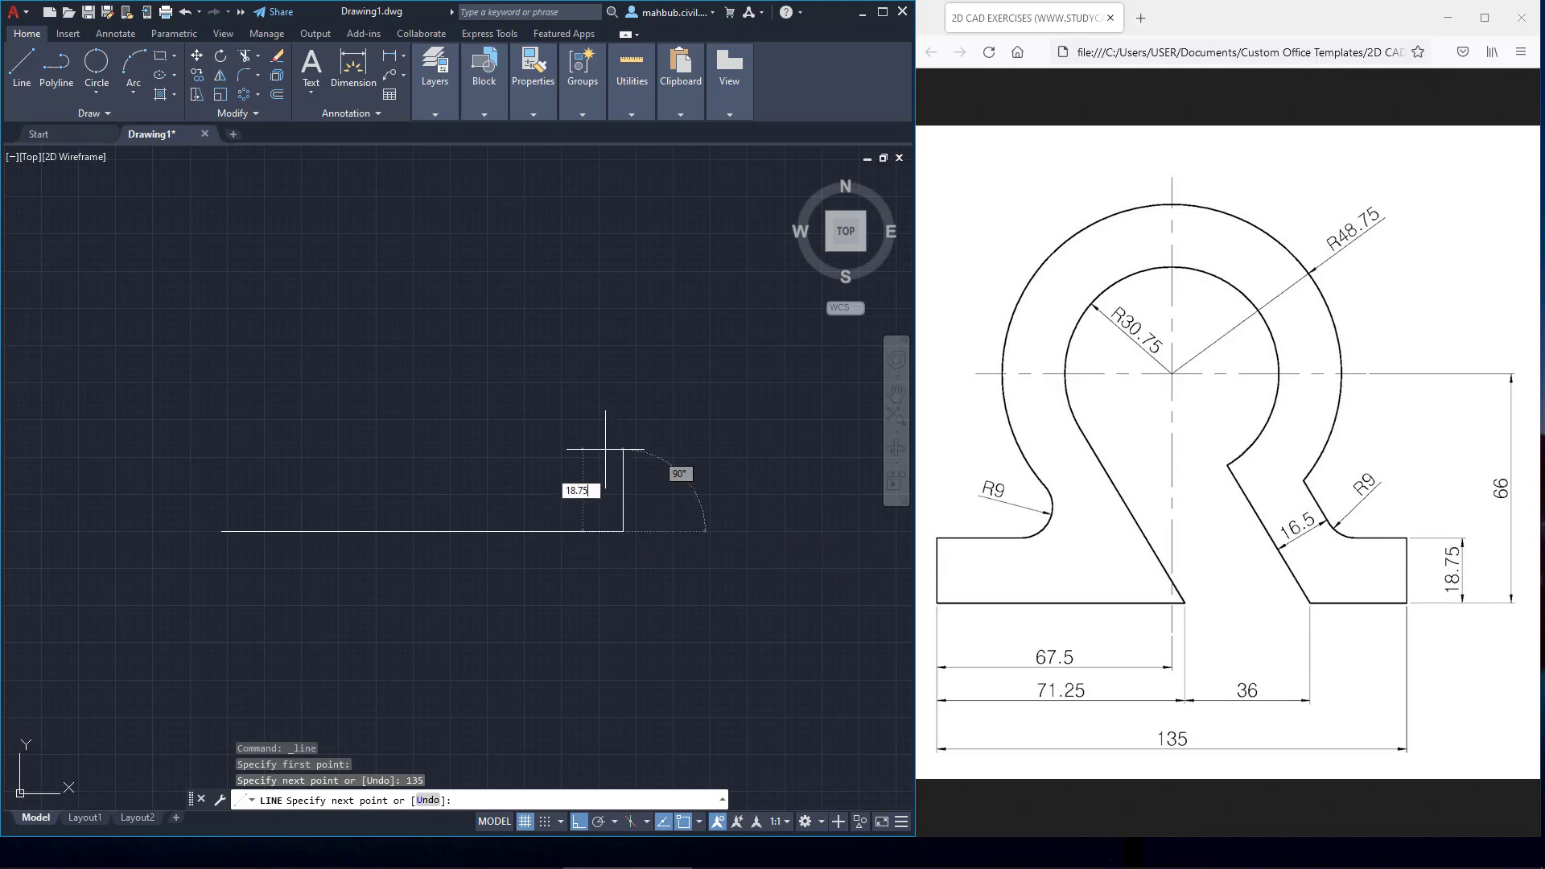
pyautogui.press('Return')
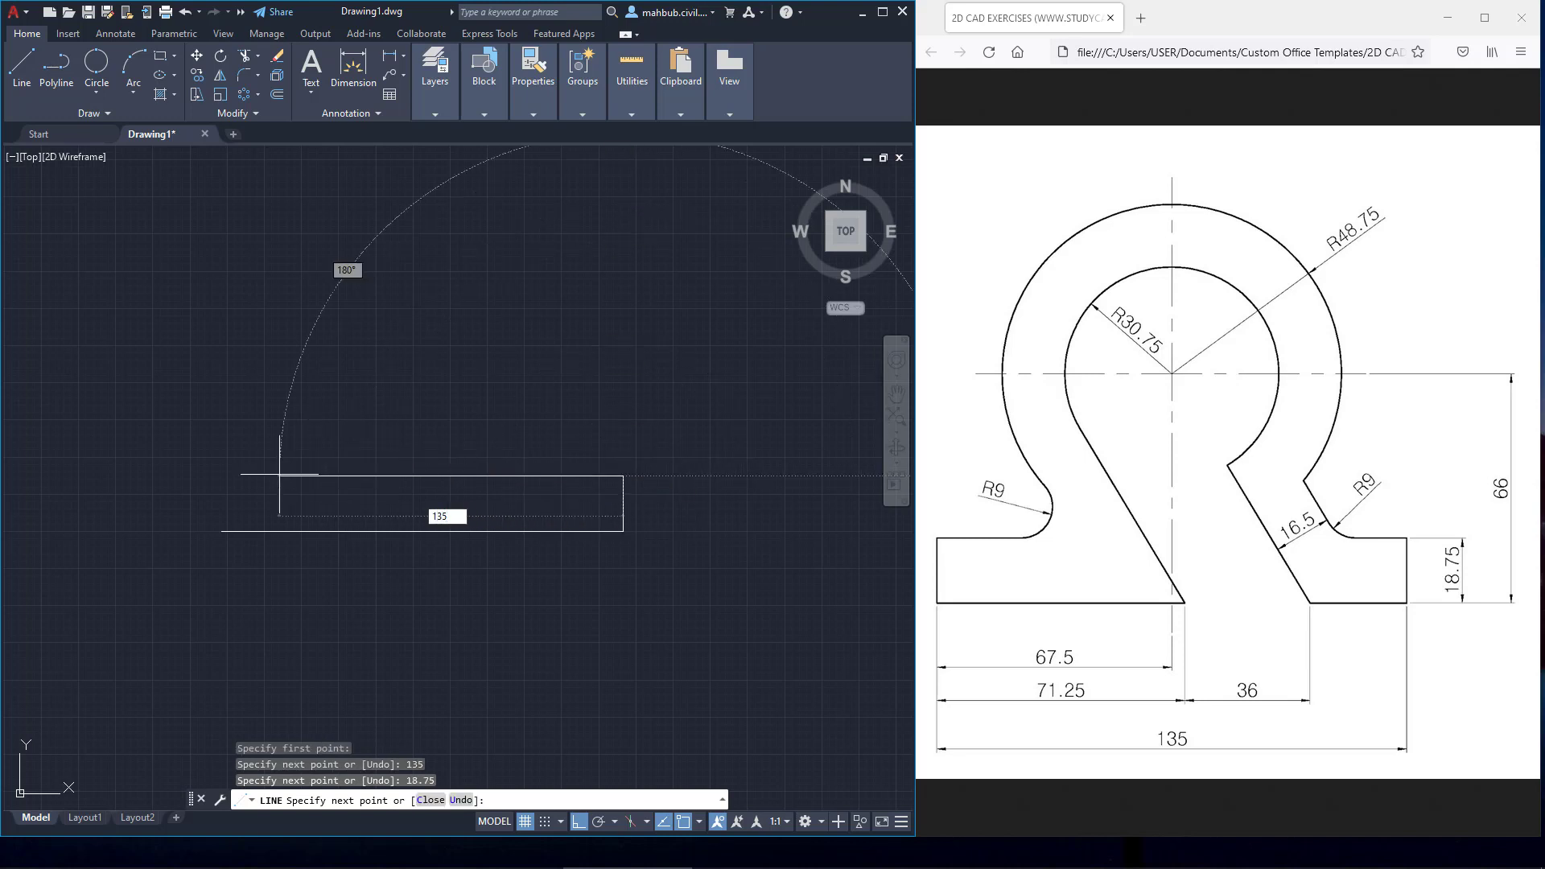
pyautogui.press('Return')
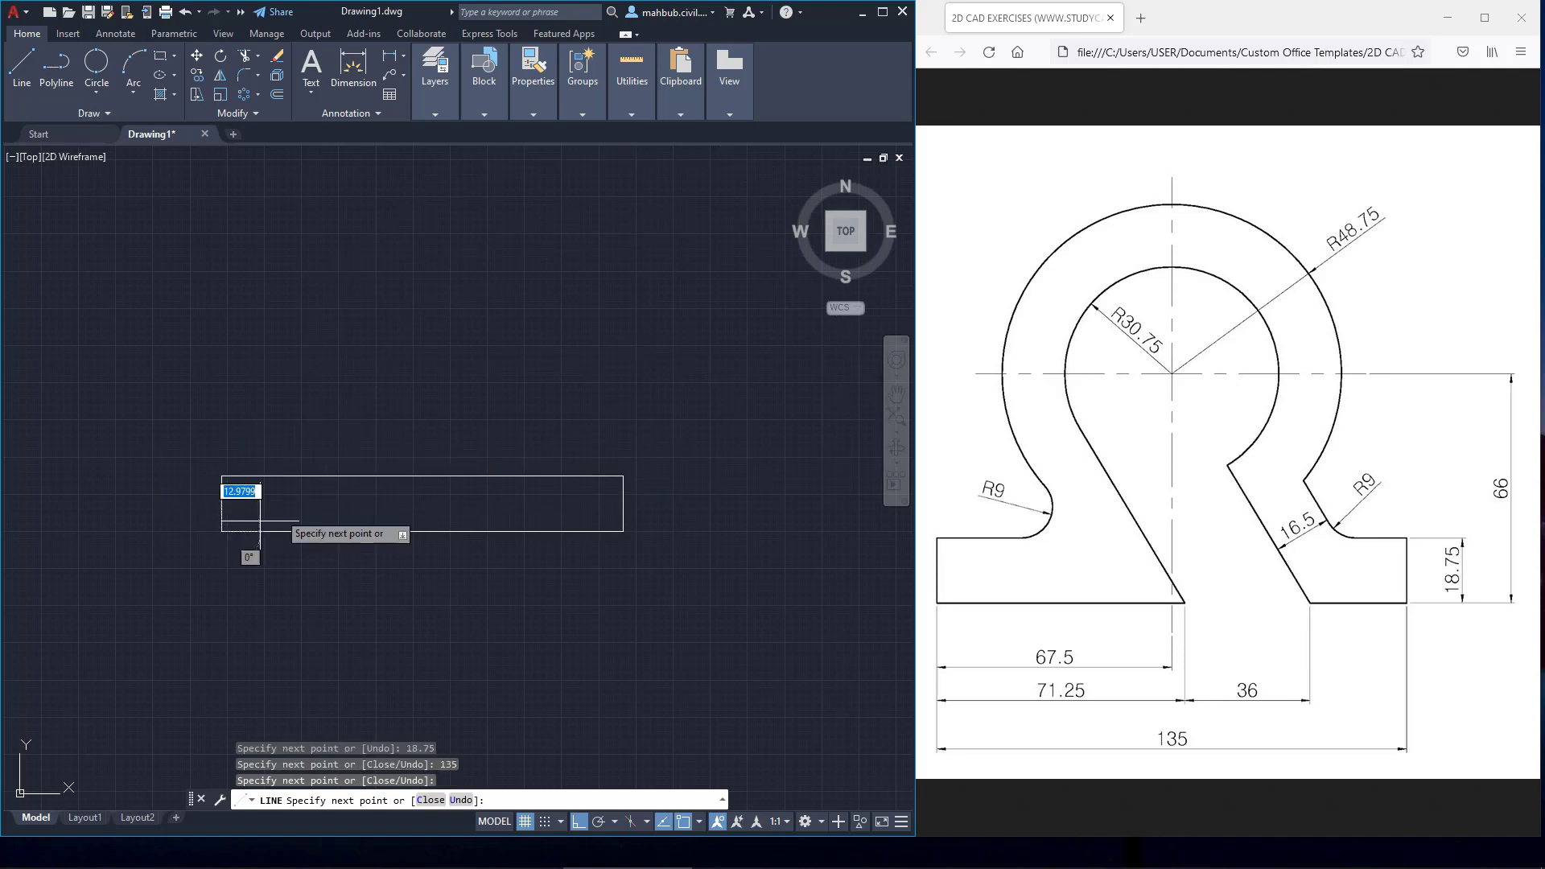
pyautogui.rightClick(309, 385)
pyautogui.click(333, 396)
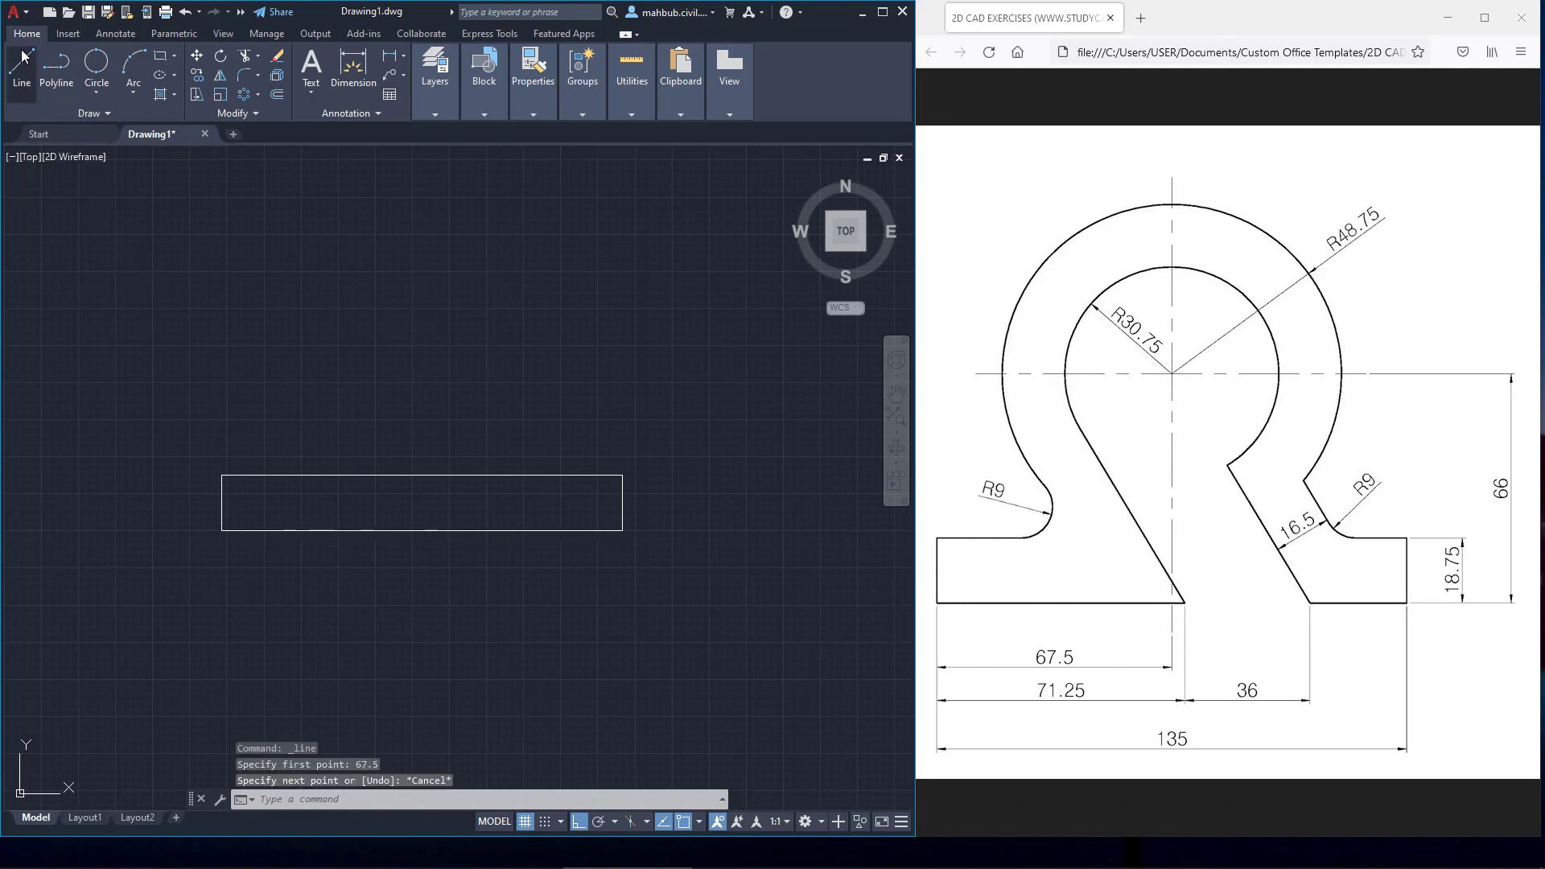
# Step: Draw a 66-long vertical construction line upward from the base's lower edge, 67.5 from its lower-left corner
pyautogui.click(23, 68)
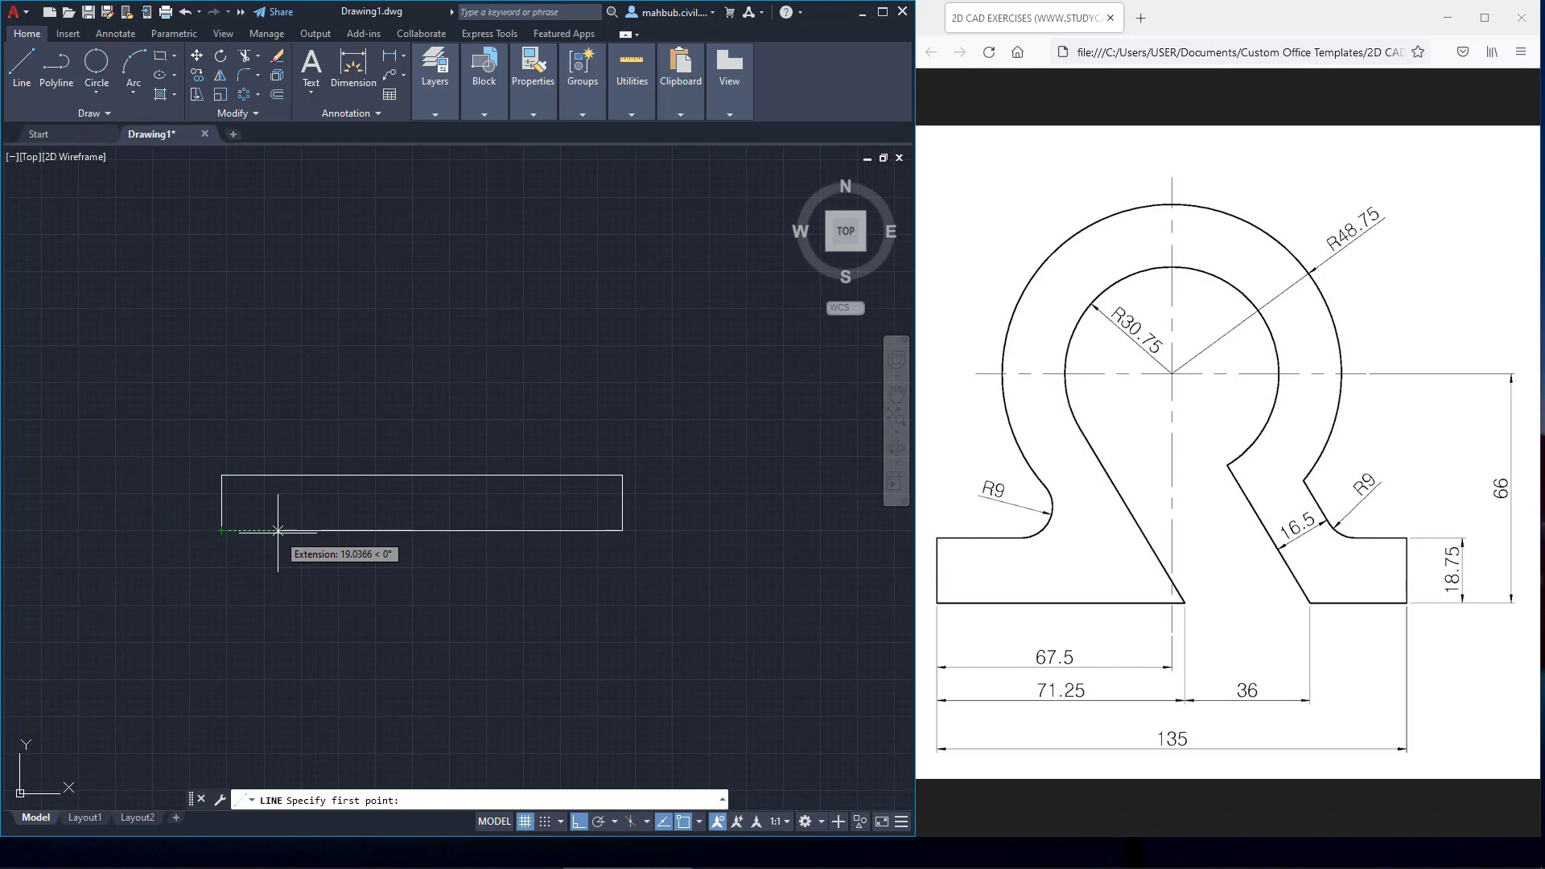
pyautogui.write('67.5')
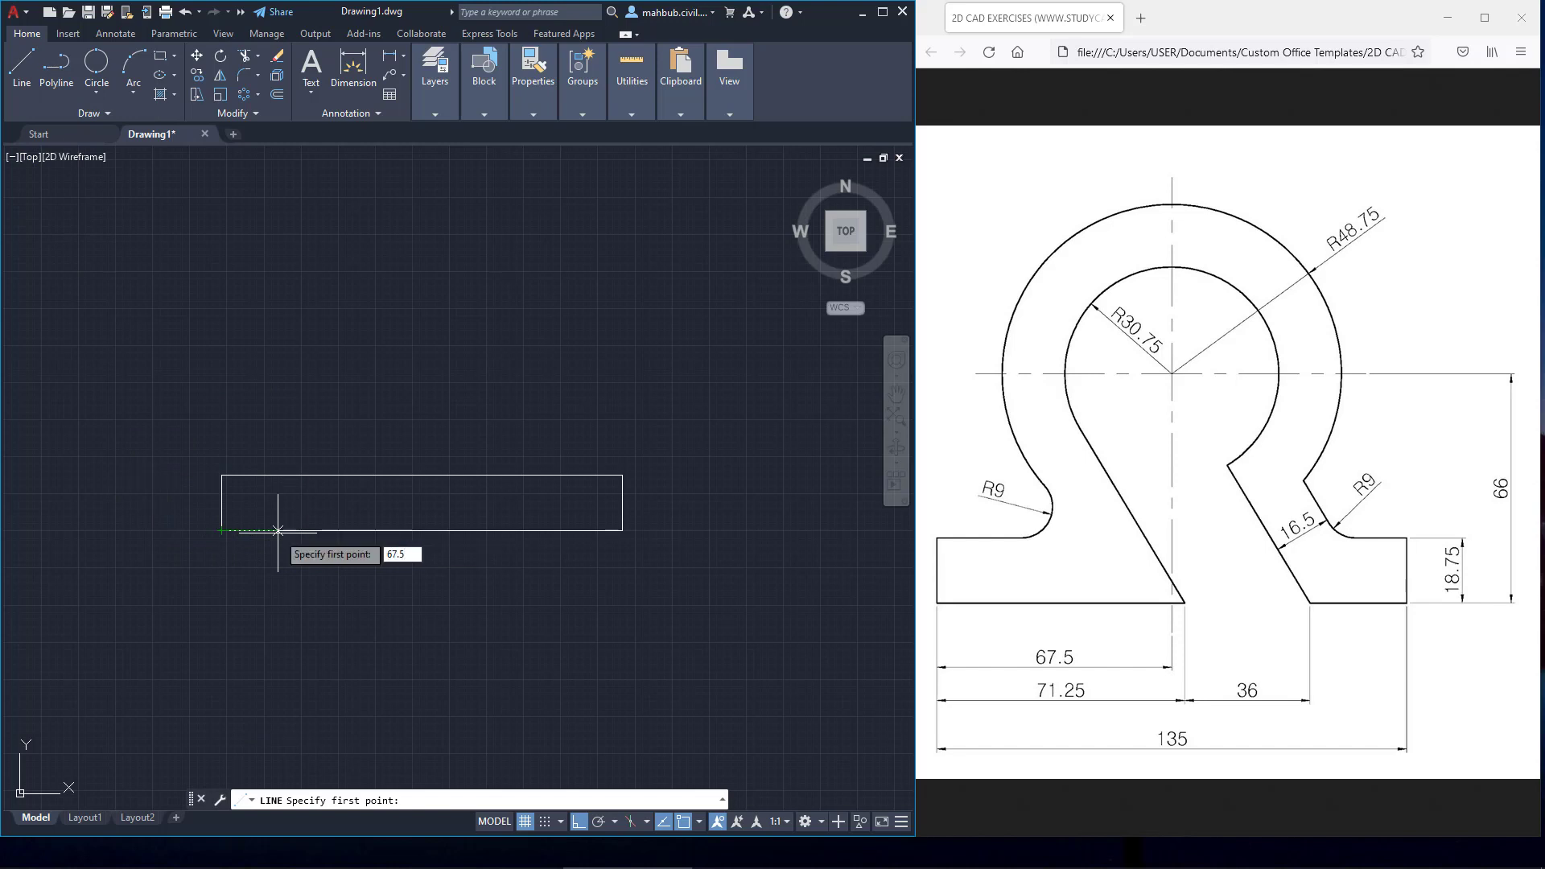
pyautogui.press('Return')
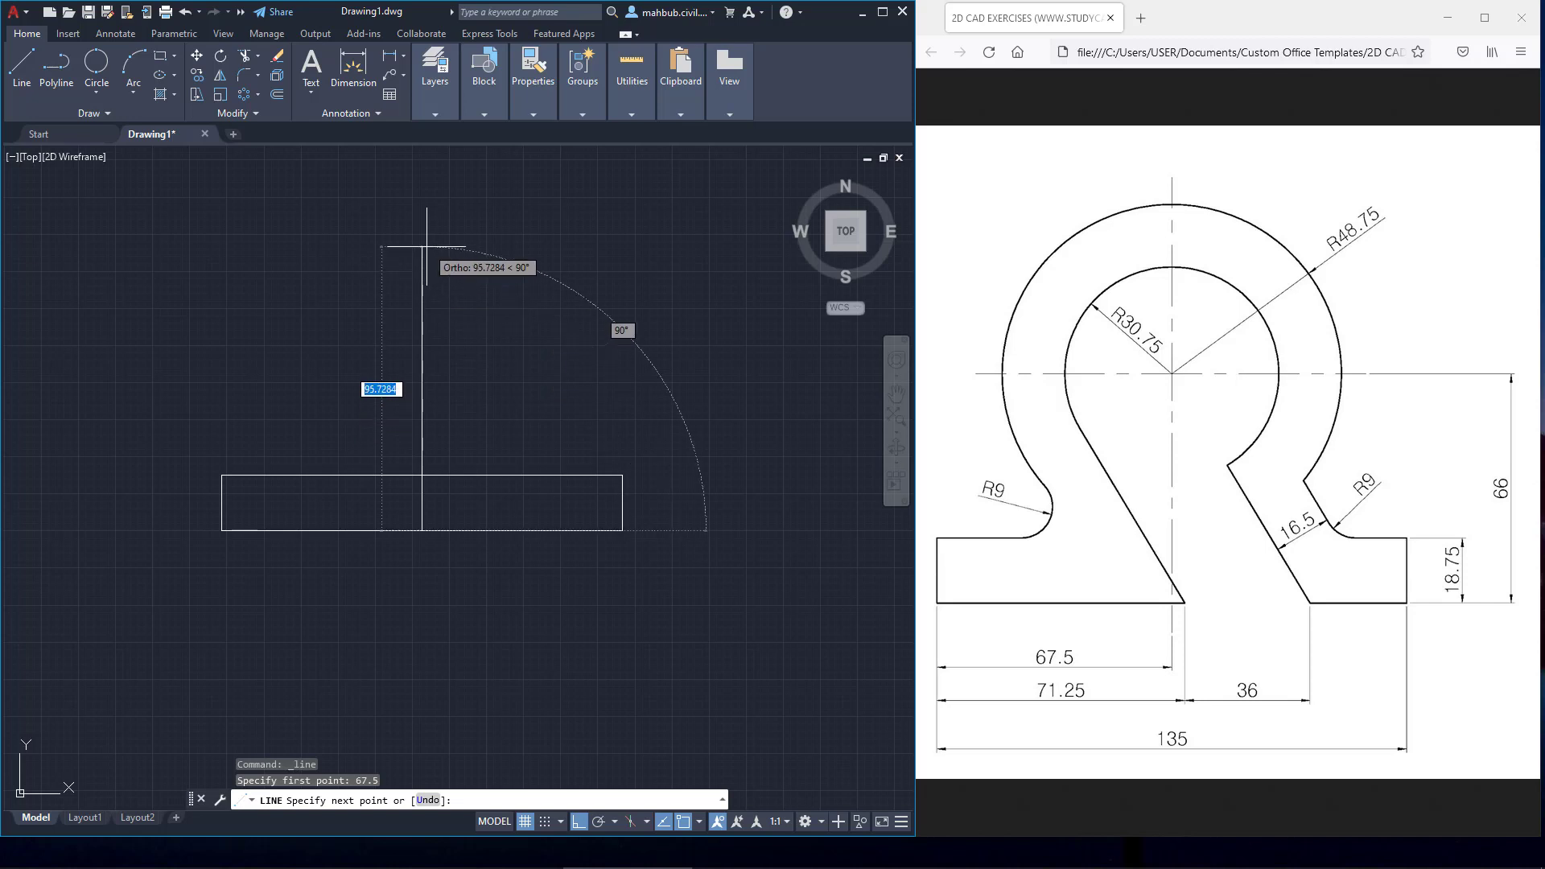
pyautogui.write('66')
pyautogui.press('Return')
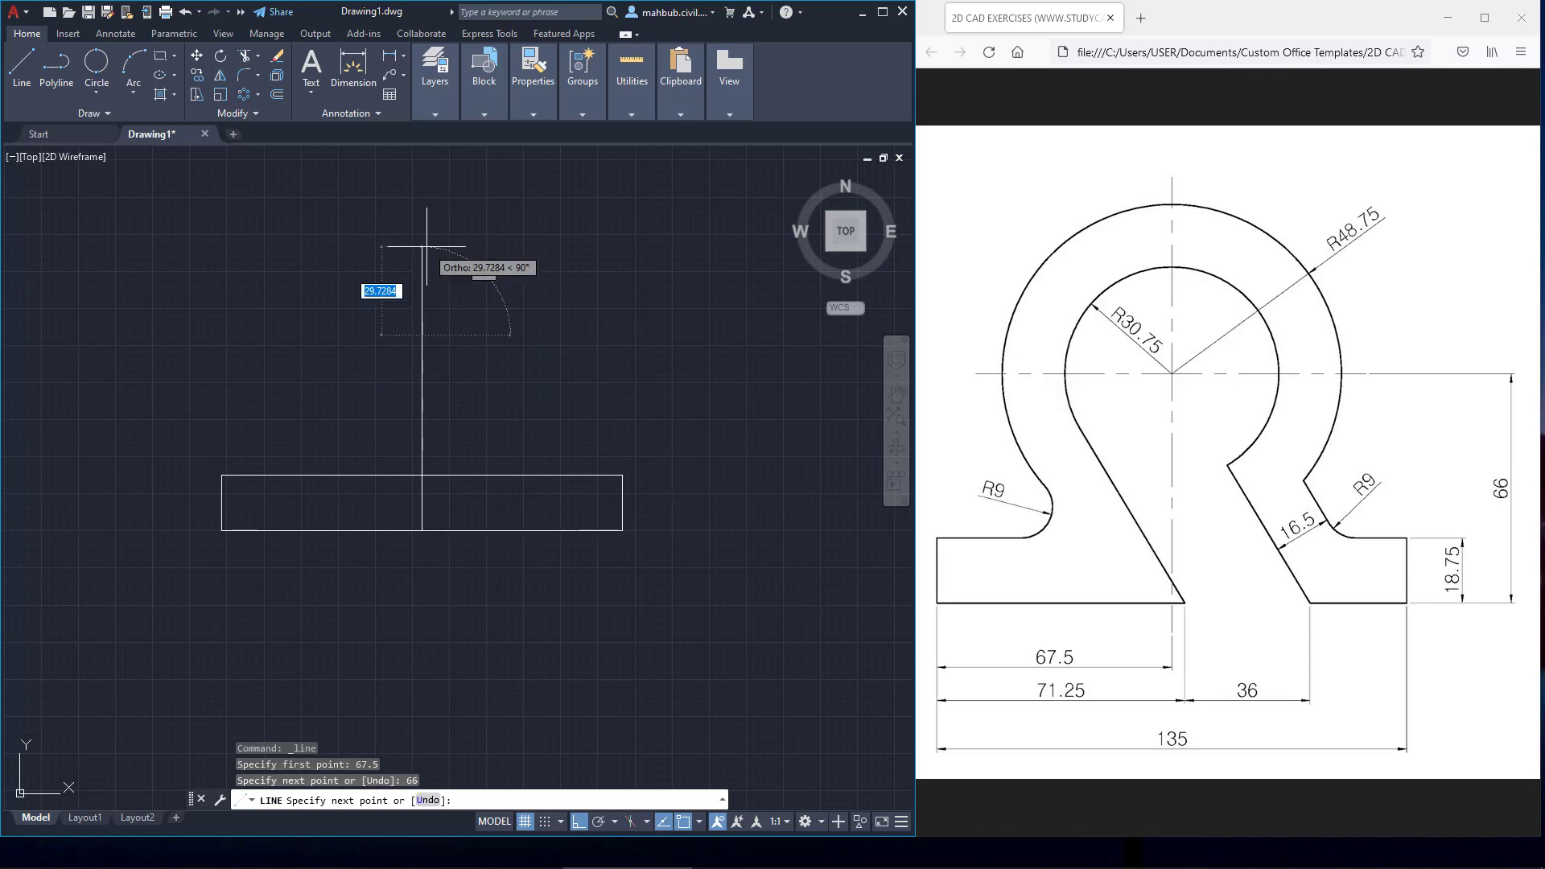
pyautogui.rightClick(451, 274)
pyautogui.click(471, 283)
# Step: Draw a circle of radius 30.75 centred on the upper end of the vertical construction line
pyautogui.scroll(2, 399, 363)
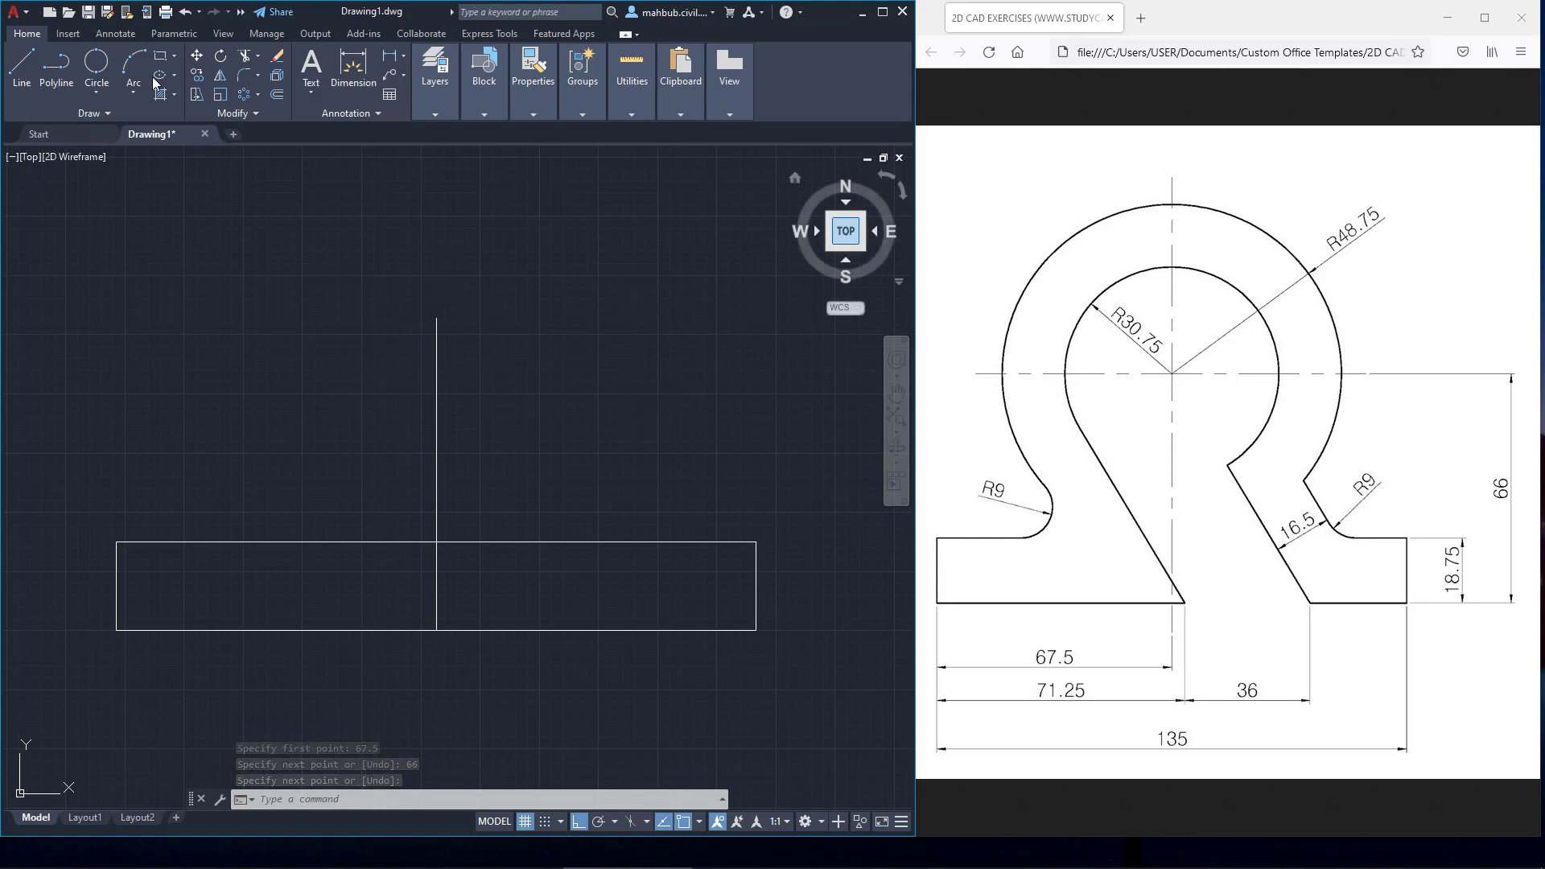
pyautogui.click(100, 85)
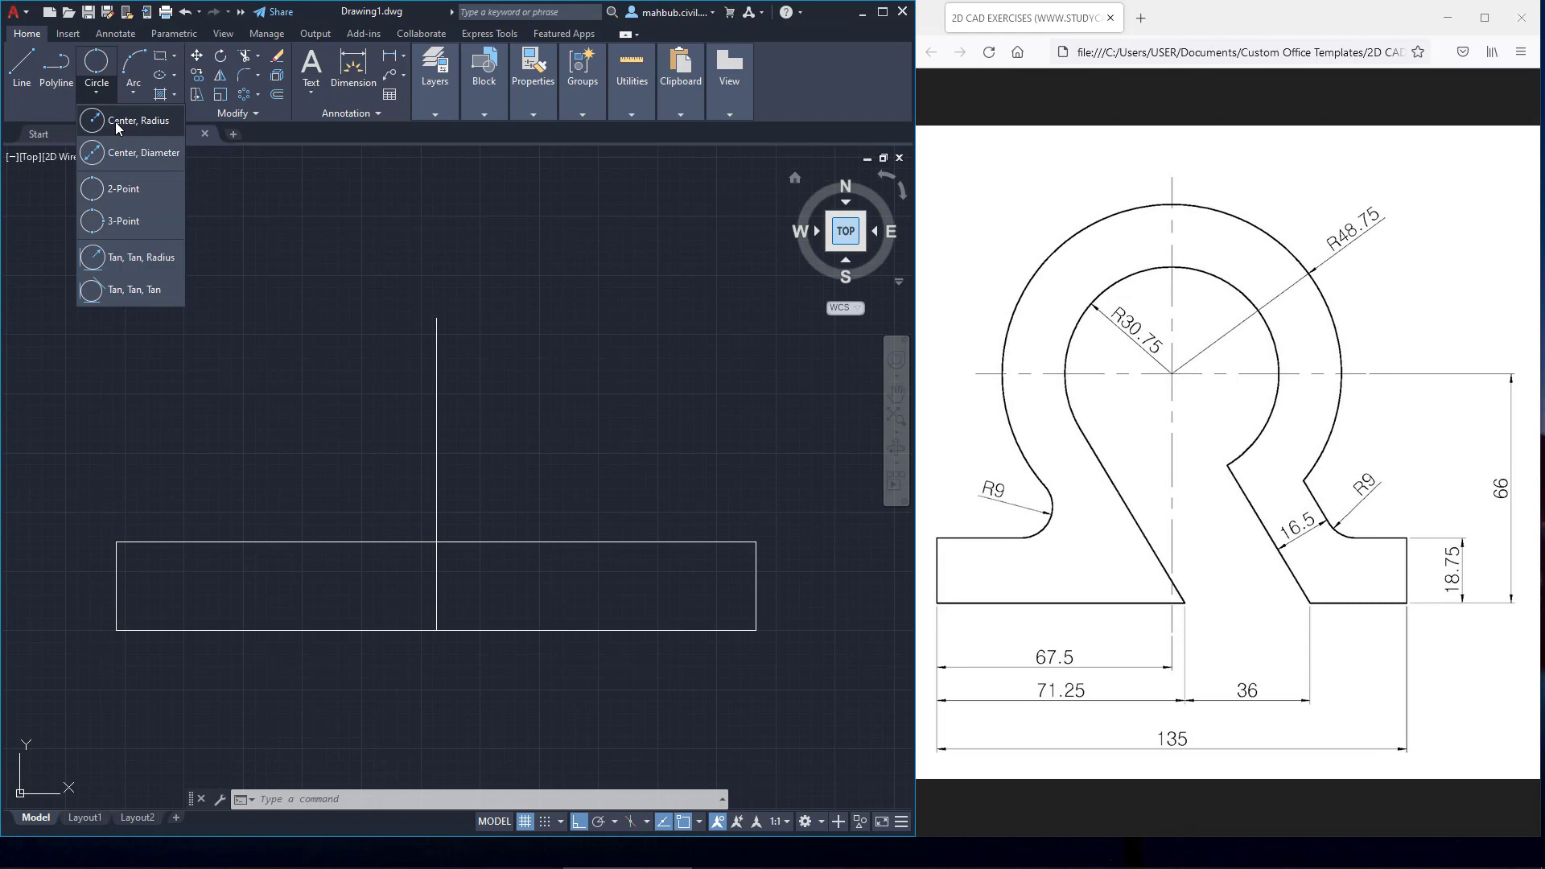
pyautogui.click(116, 122)
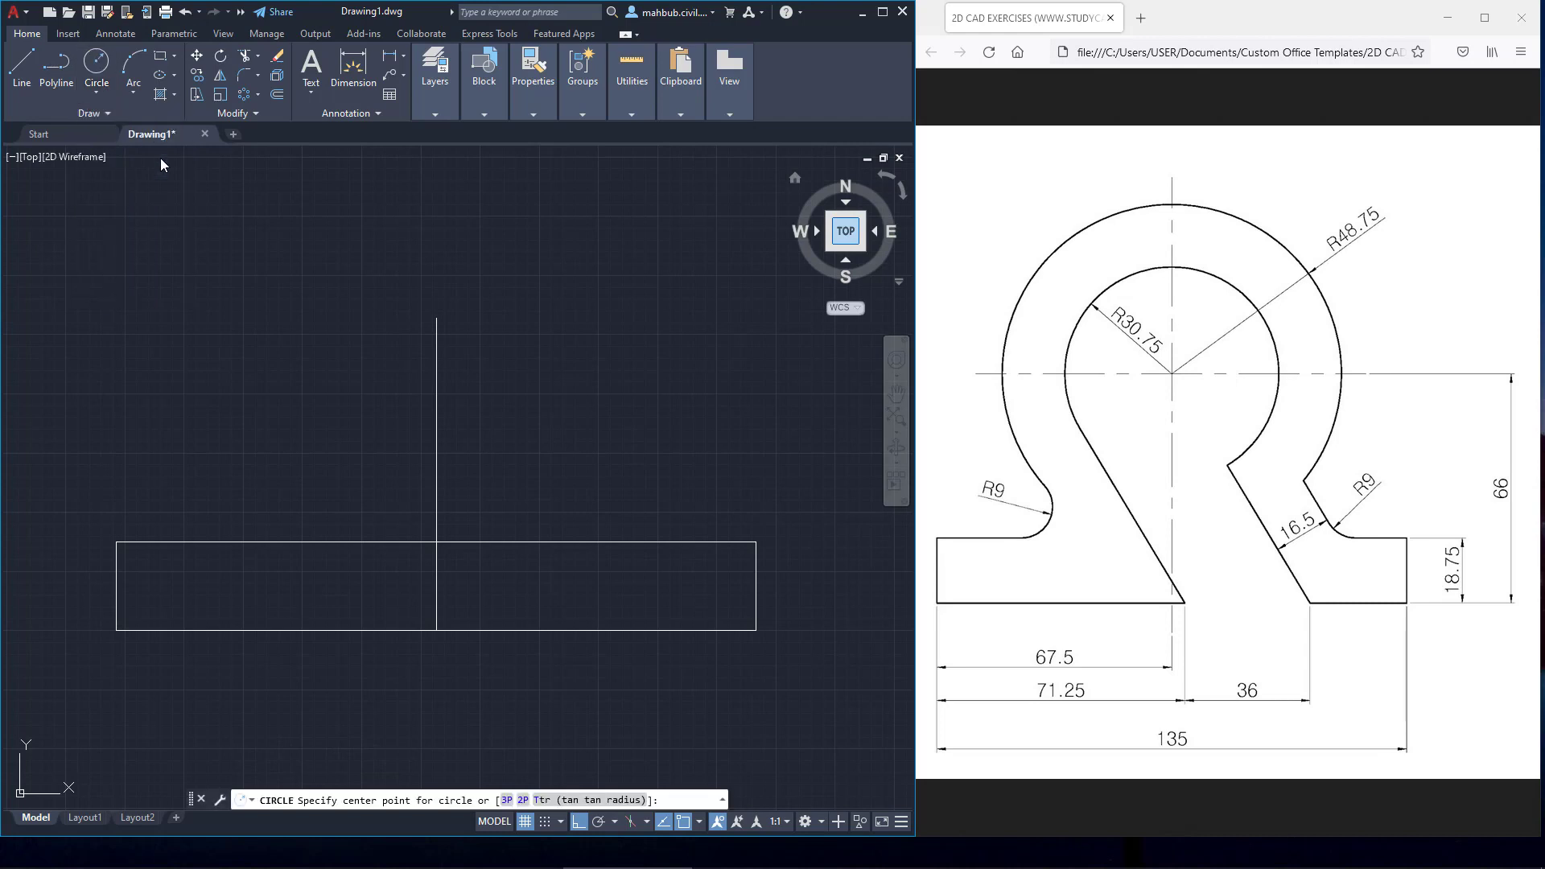
pyautogui.click(437, 319)
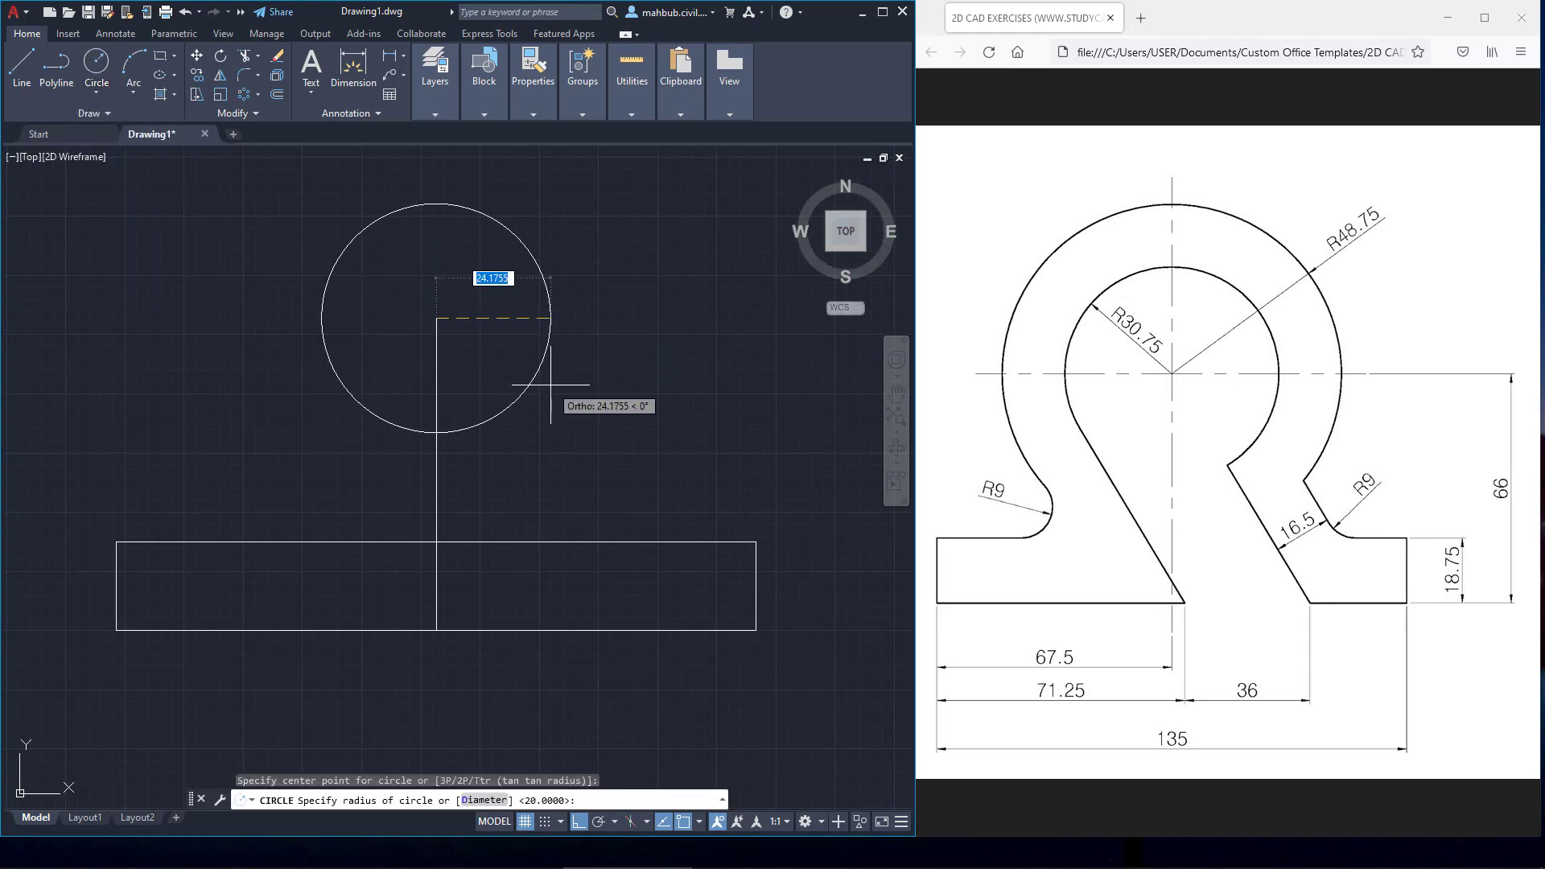
pyautogui.write('30.75')
pyautogui.press('Return')
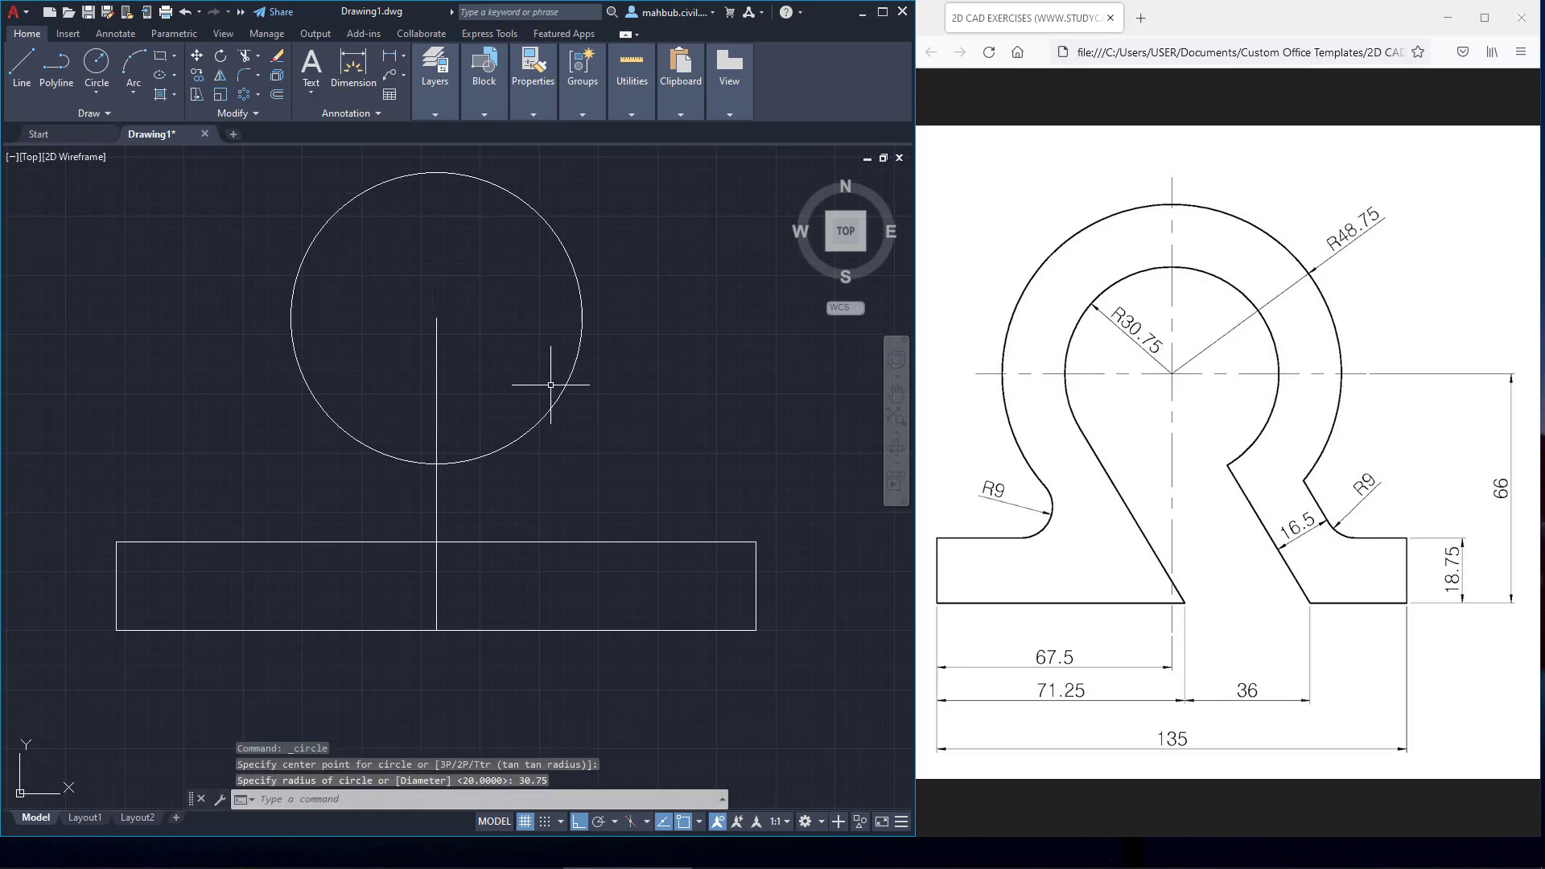
# Step: Delete the vertical construction line between the base and the circle's centre
pyautogui.scroll(-1, 550, 385)
pyautogui.scroll(1, 526, 377)
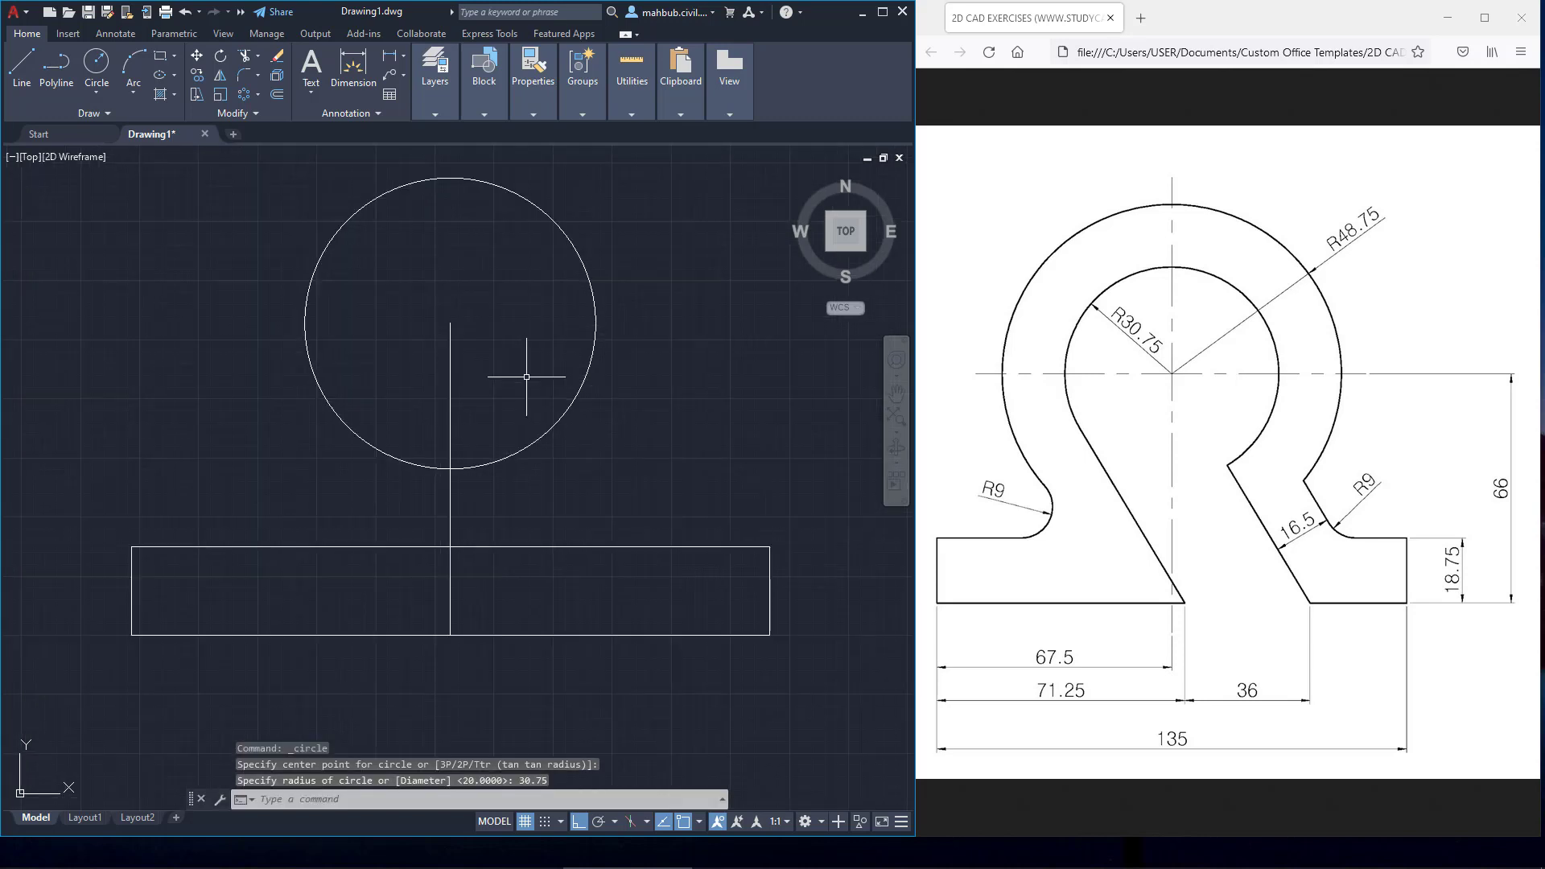
pyautogui.click(448, 524)
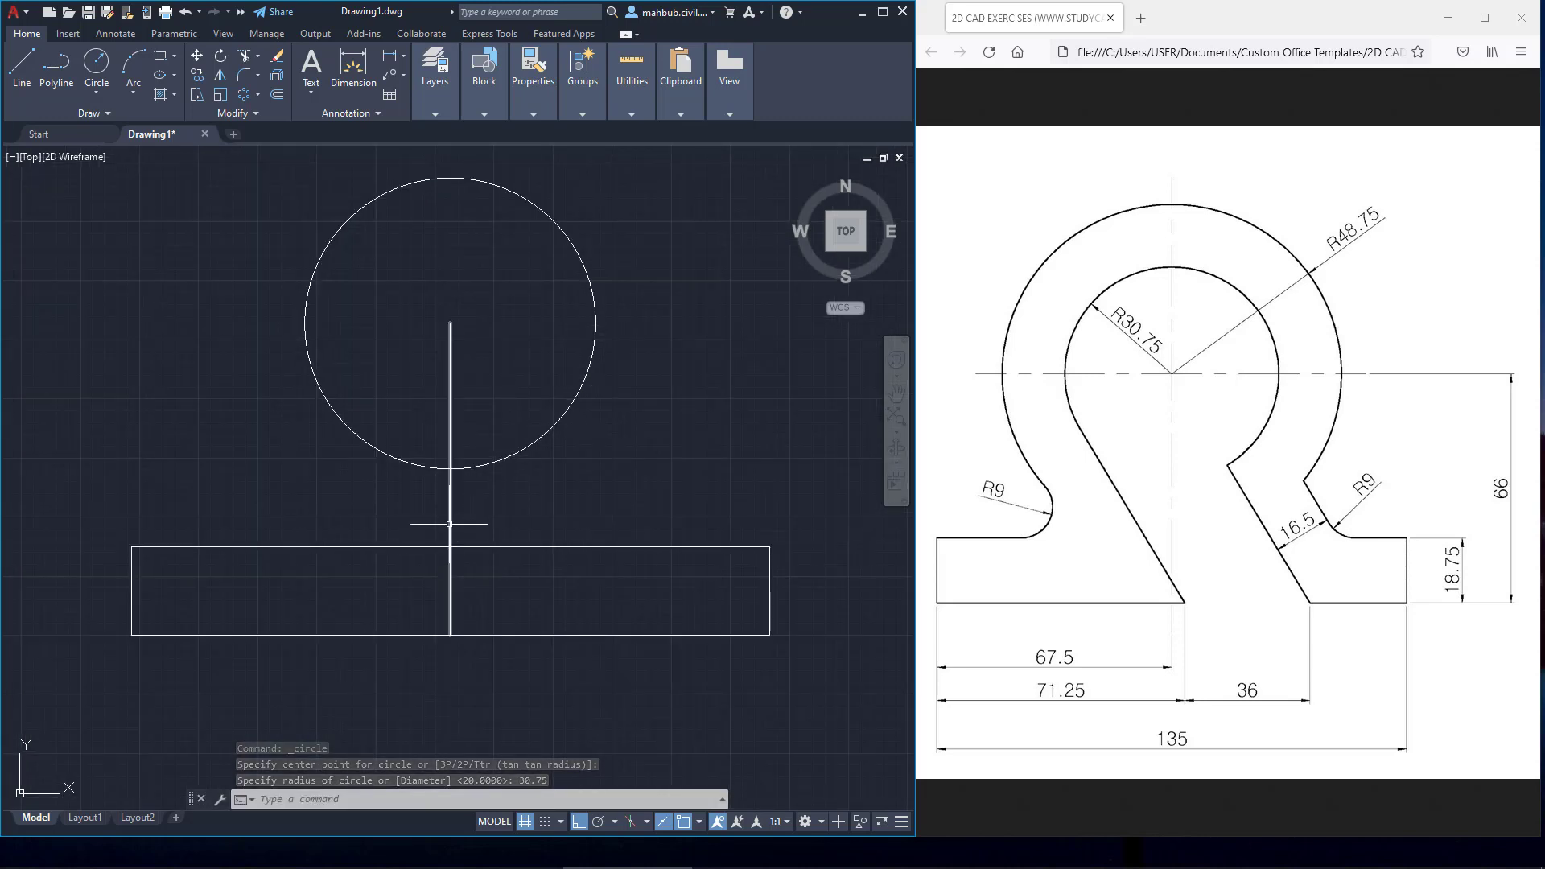
pyautogui.press('Delete')
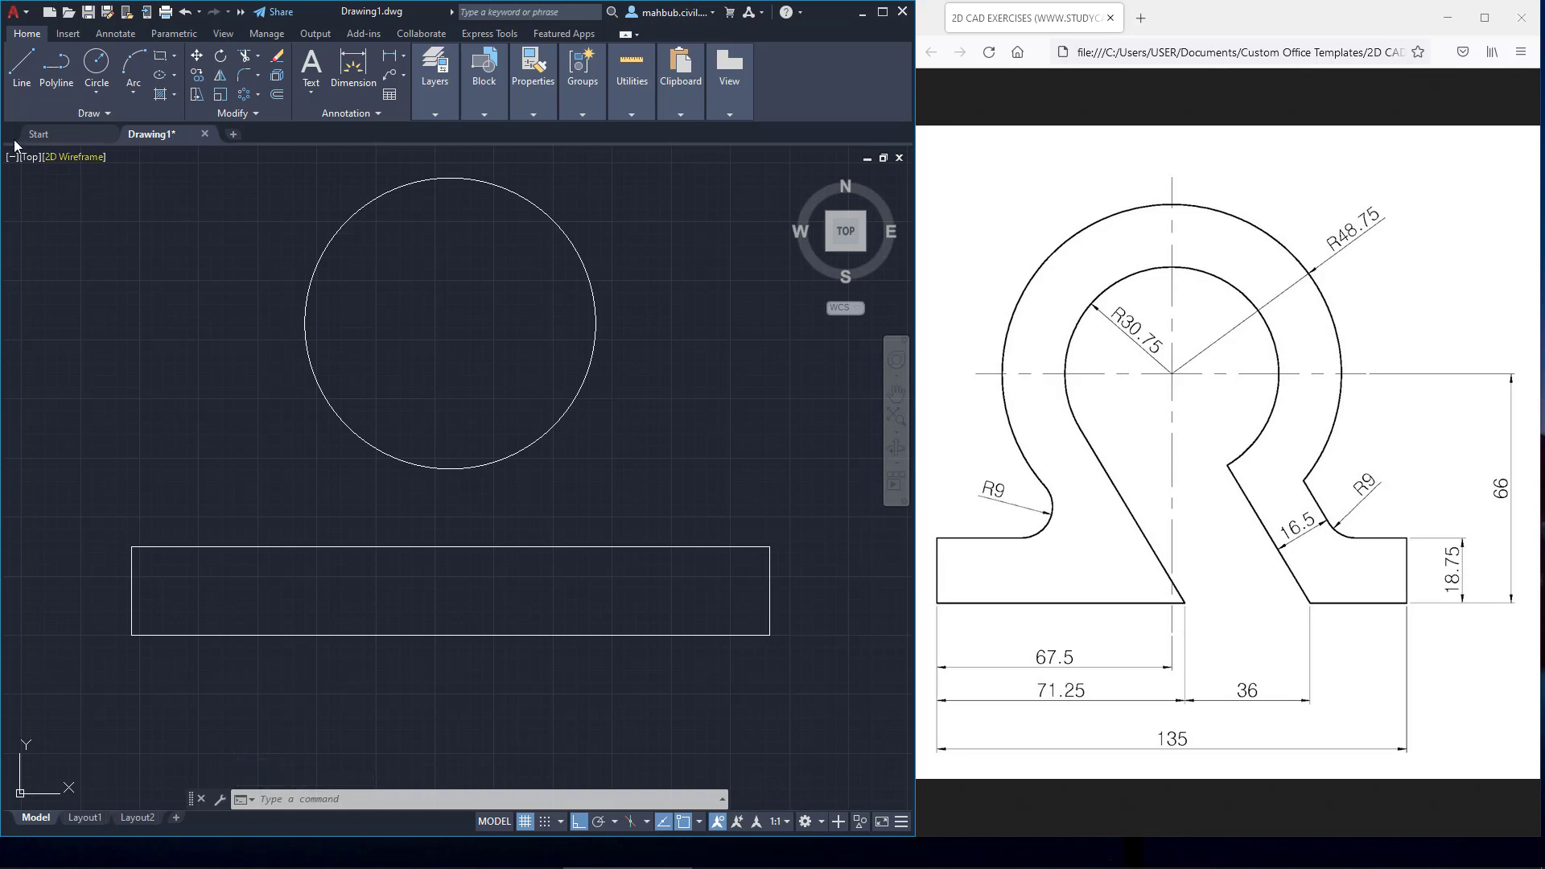
# Step: With Ortho off, draw a line from 71.25 along the base's lower edge to the circle's left side, using a Tangent snap
pyautogui.click(21, 64)
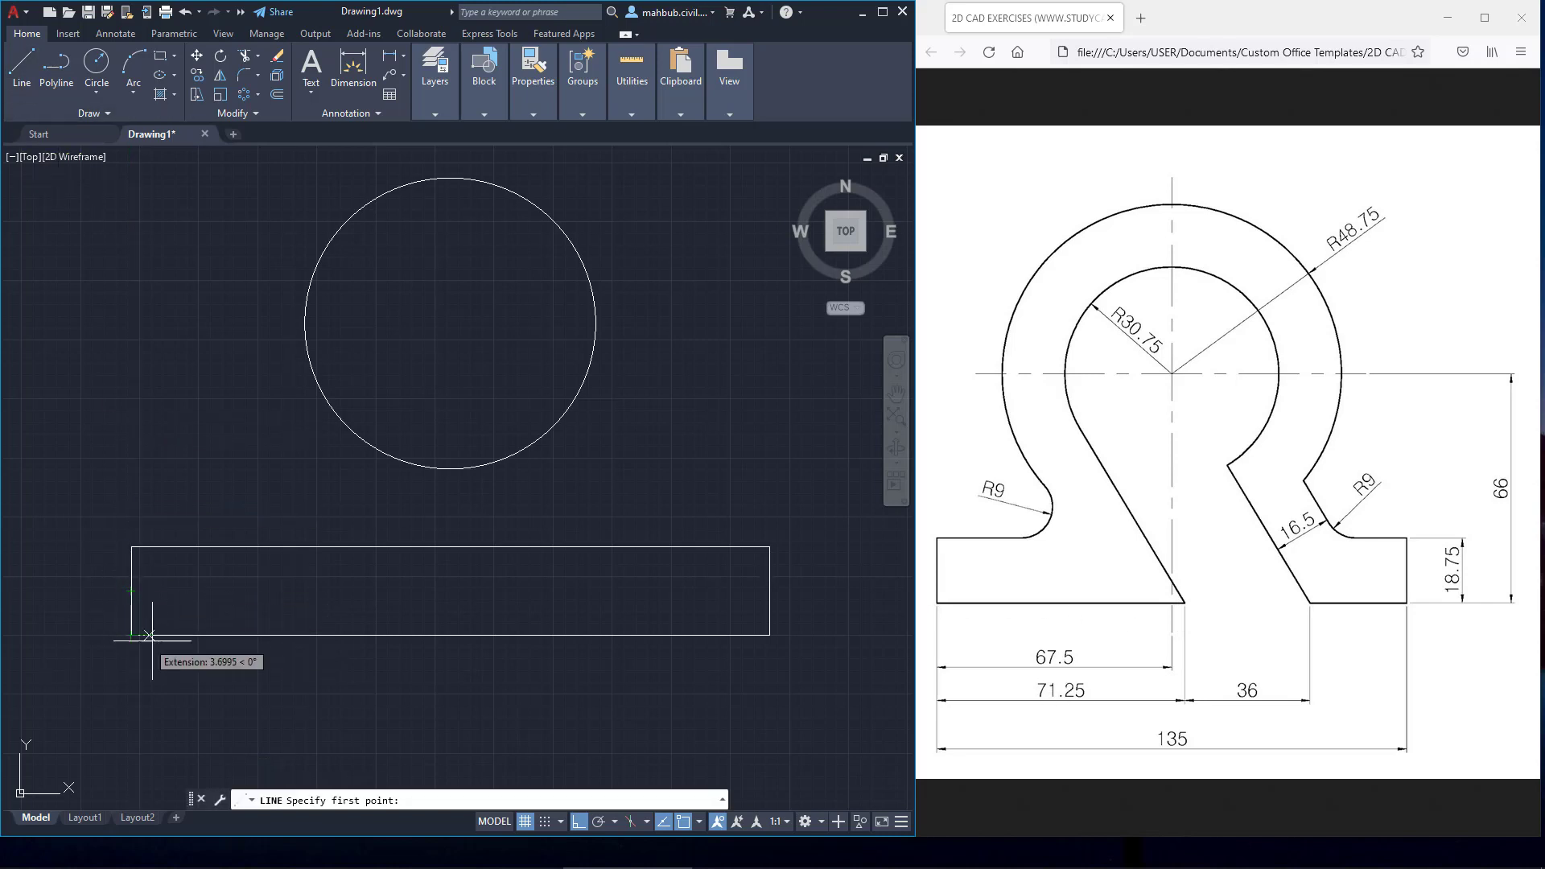
pyautogui.write('71')
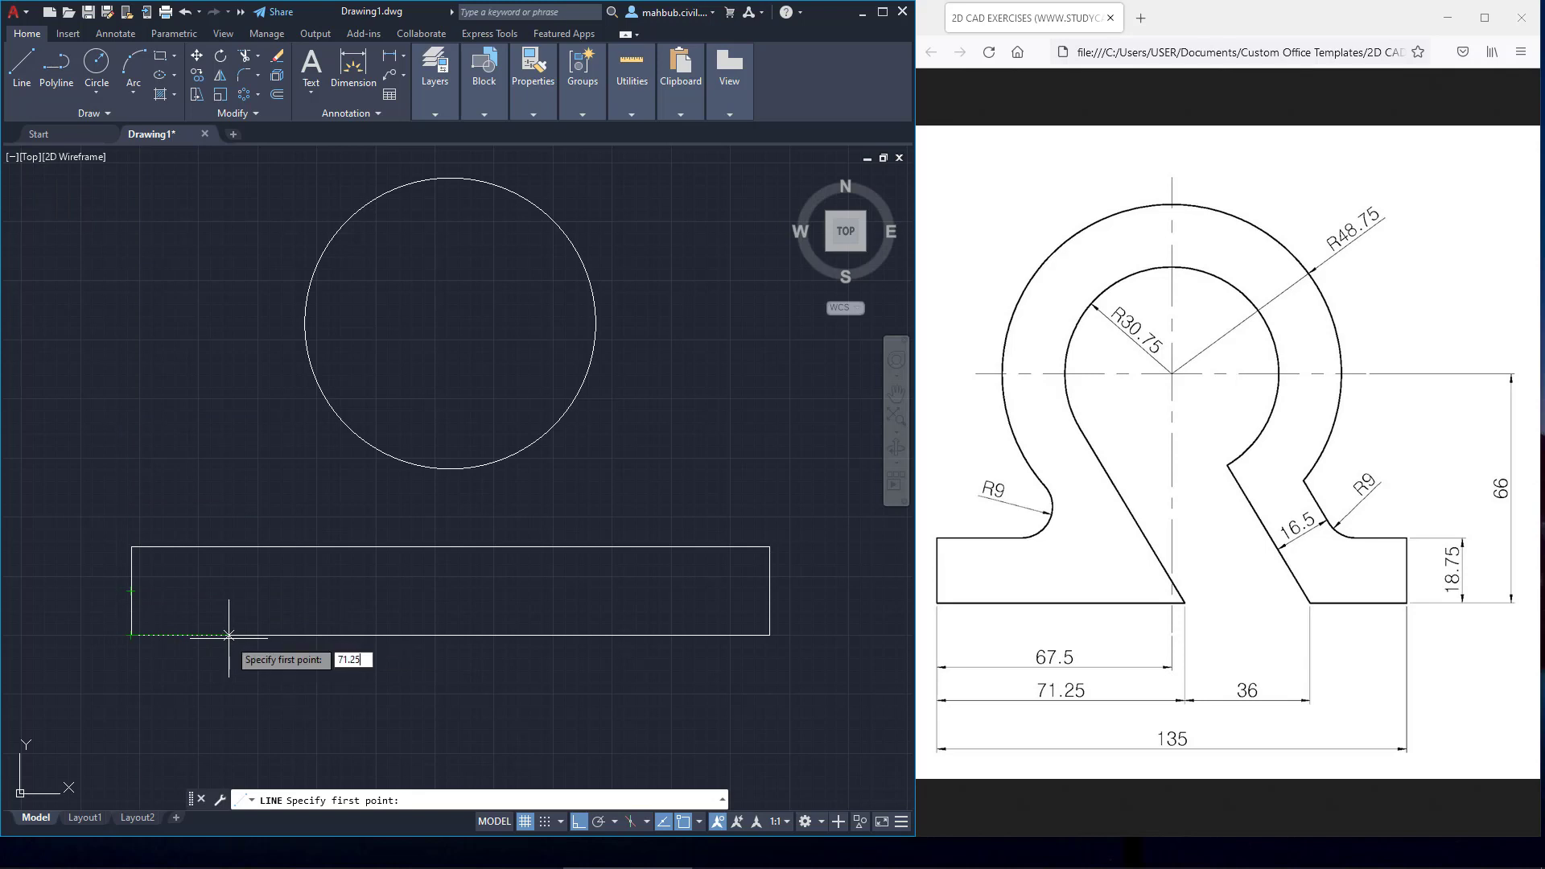
pyautogui.write('.25')
pyautogui.press('Return')
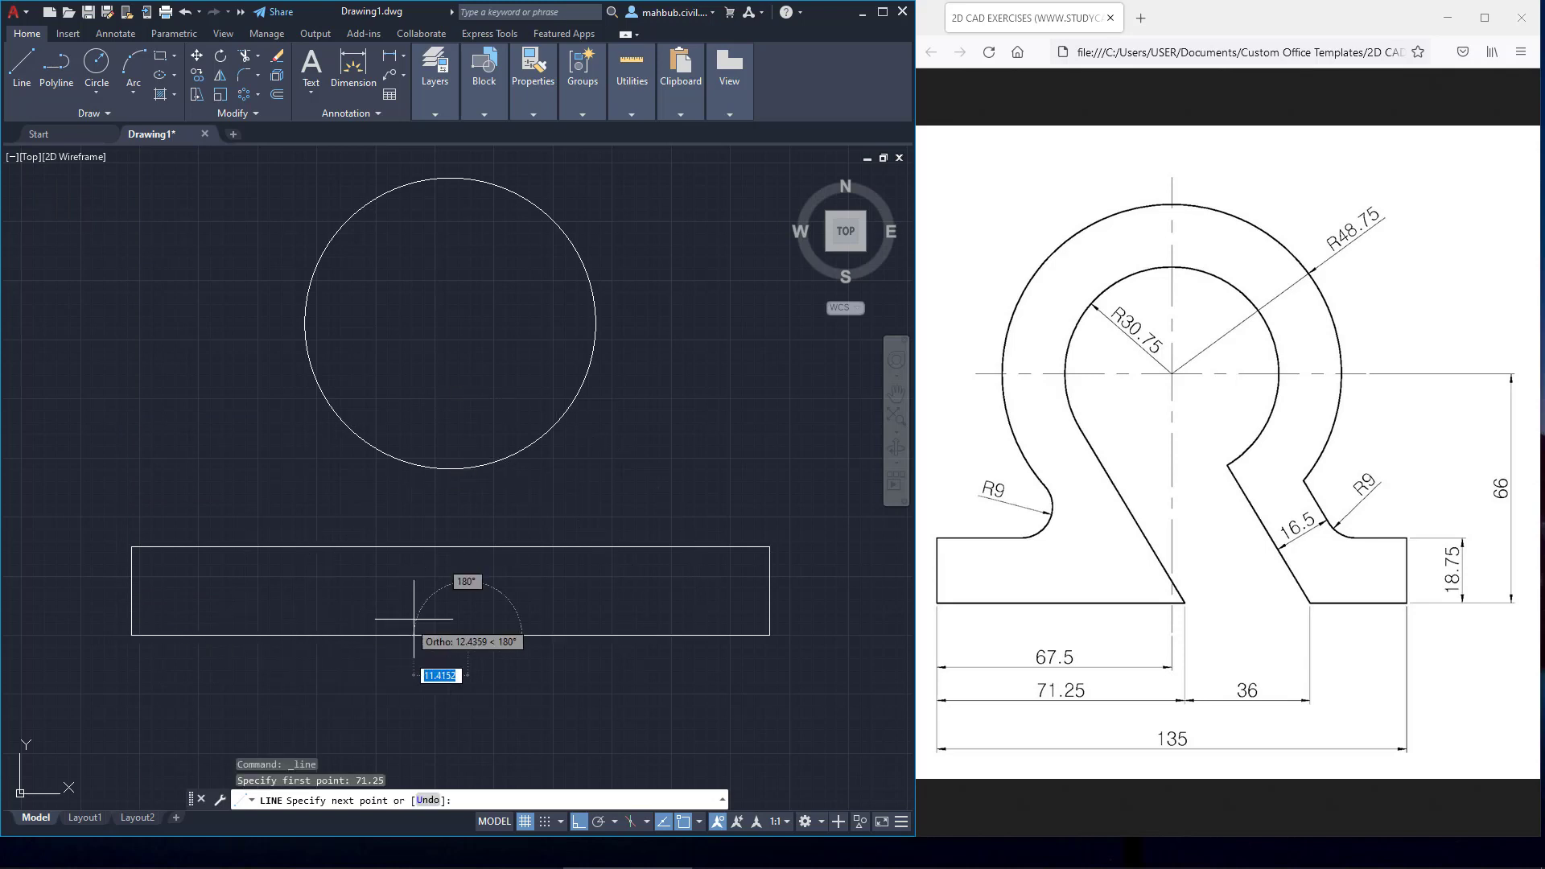
pyautogui.press('F8')
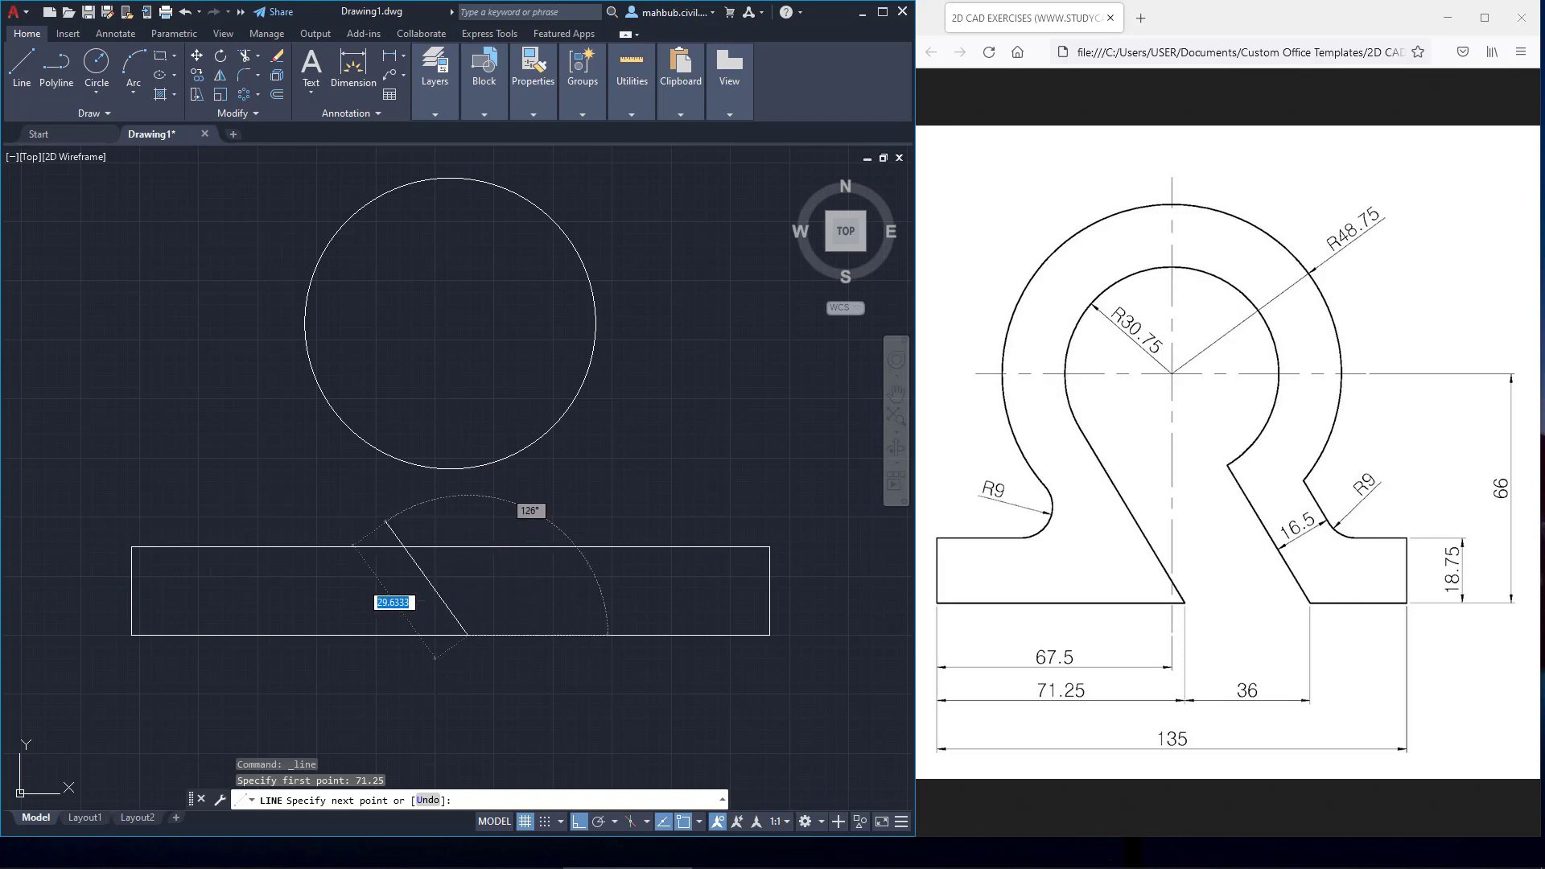
pyautogui.hotkey('ctrl', 'l')
pyautogui.keyDown('shift'); pyautogui.rightClick(306, 435); pyautogui.keyUp('shift')
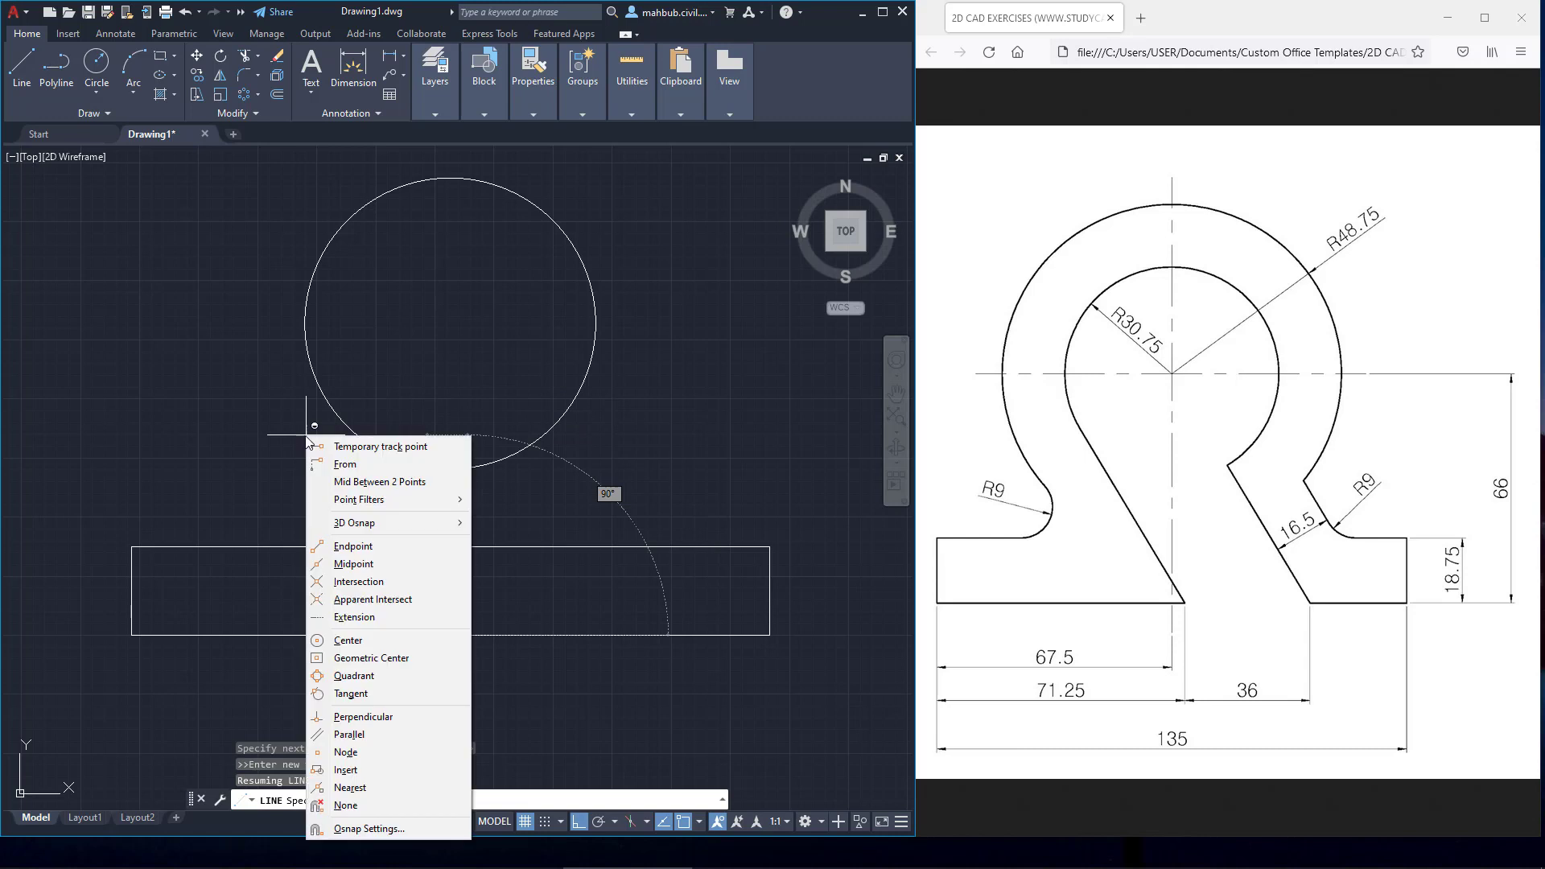
pyautogui.click(348, 694)
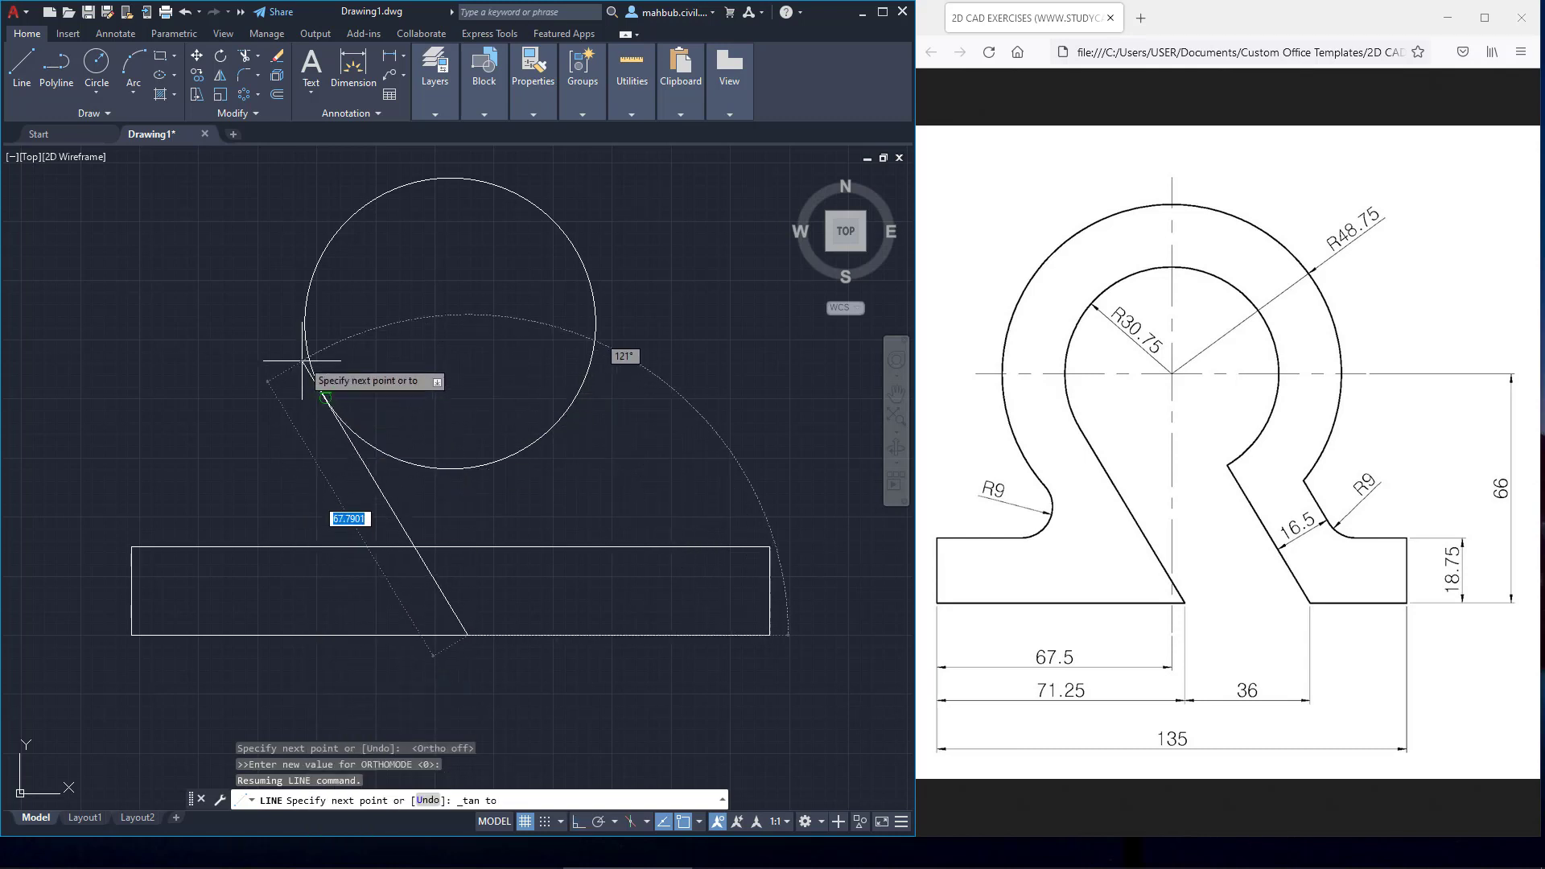
pyautogui.rightClick(197, 347)
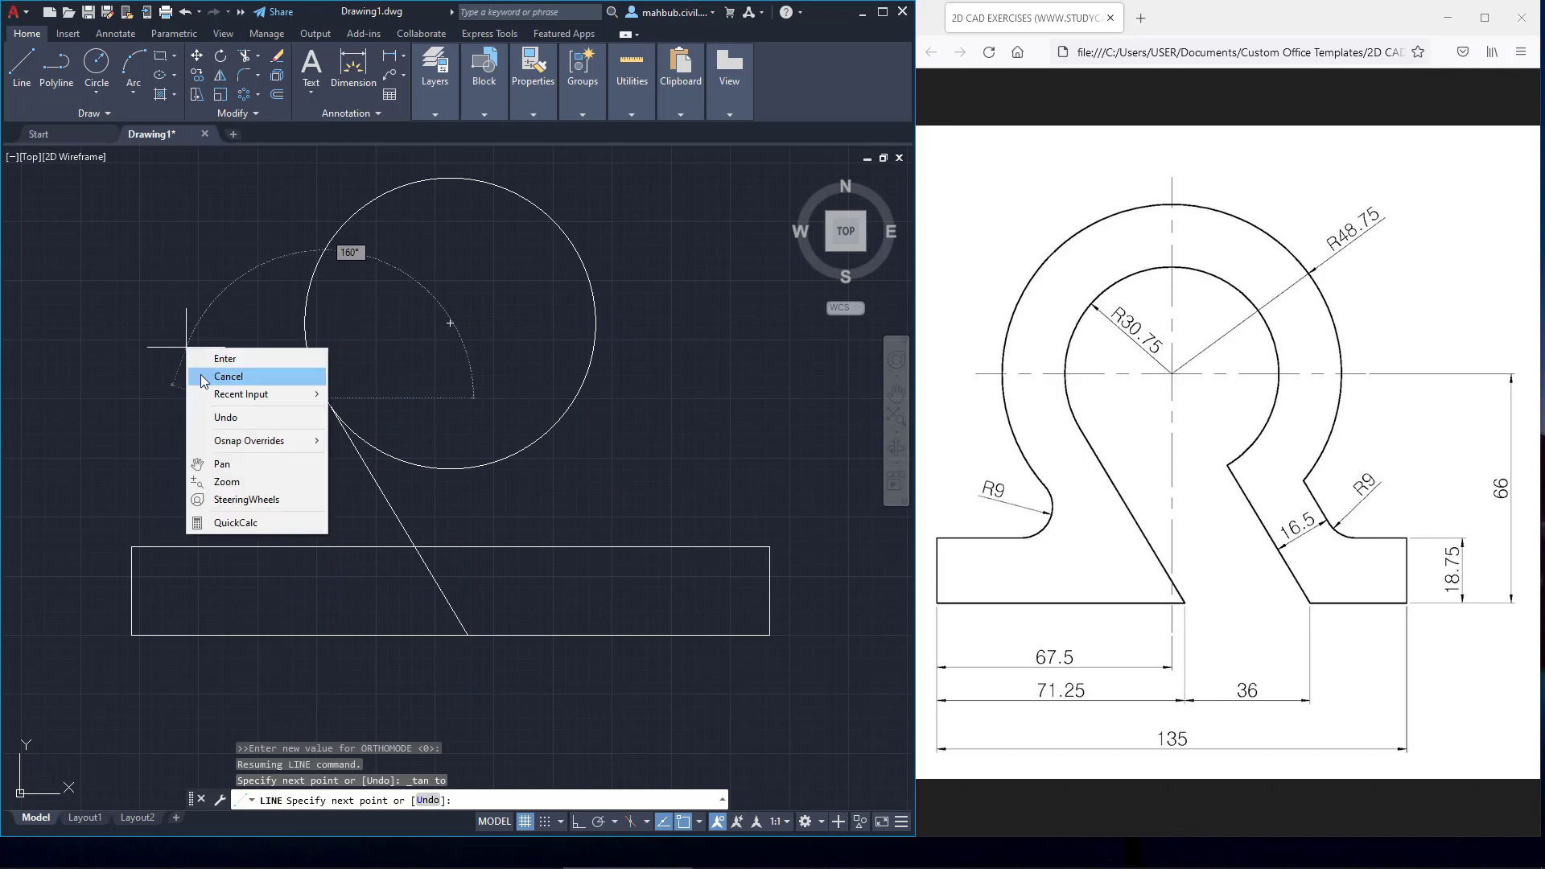
pyautogui.click(206, 361)
# Step: Copy the slanted tangent line 36 horizontally to the right from its lower endpoint with Ortho on
pyautogui.scroll(3, 442, 518)
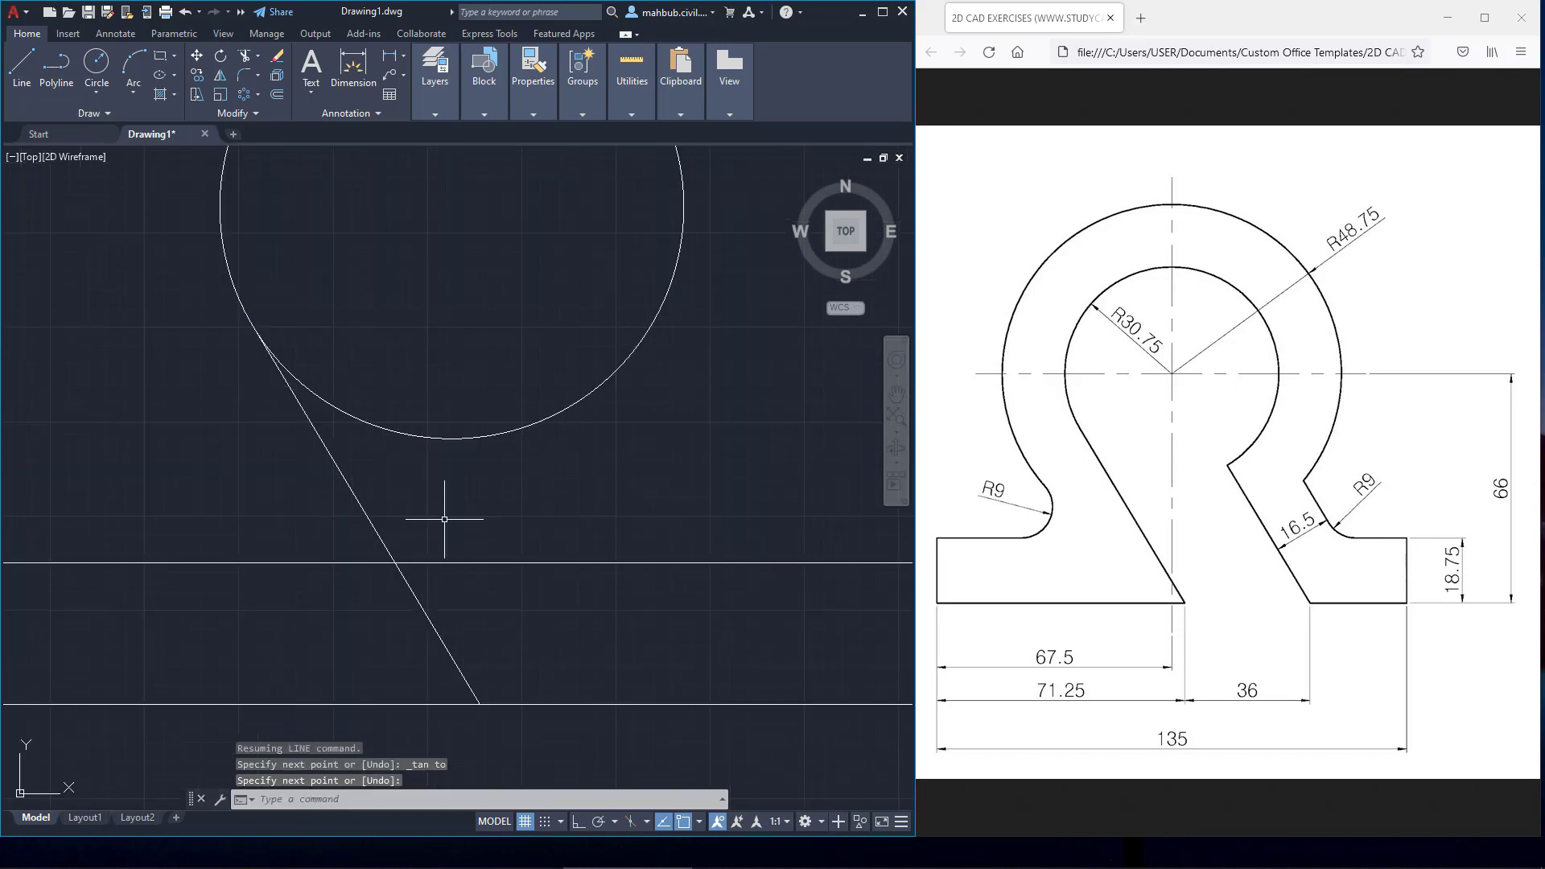
pyautogui.scroll(-3, 434, 518)
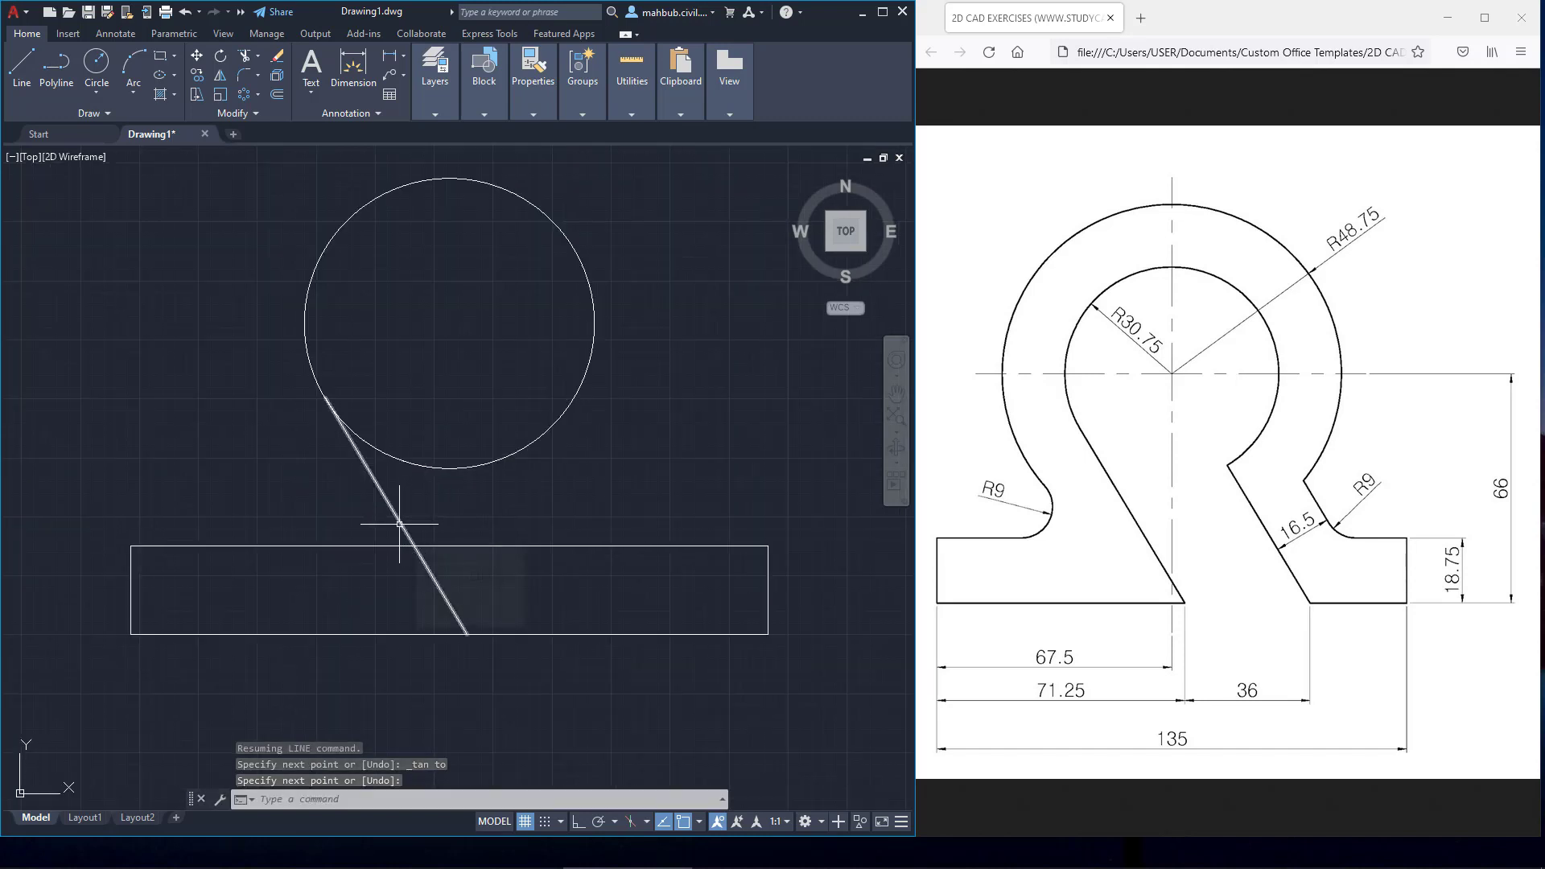
pyautogui.click(398, 523)
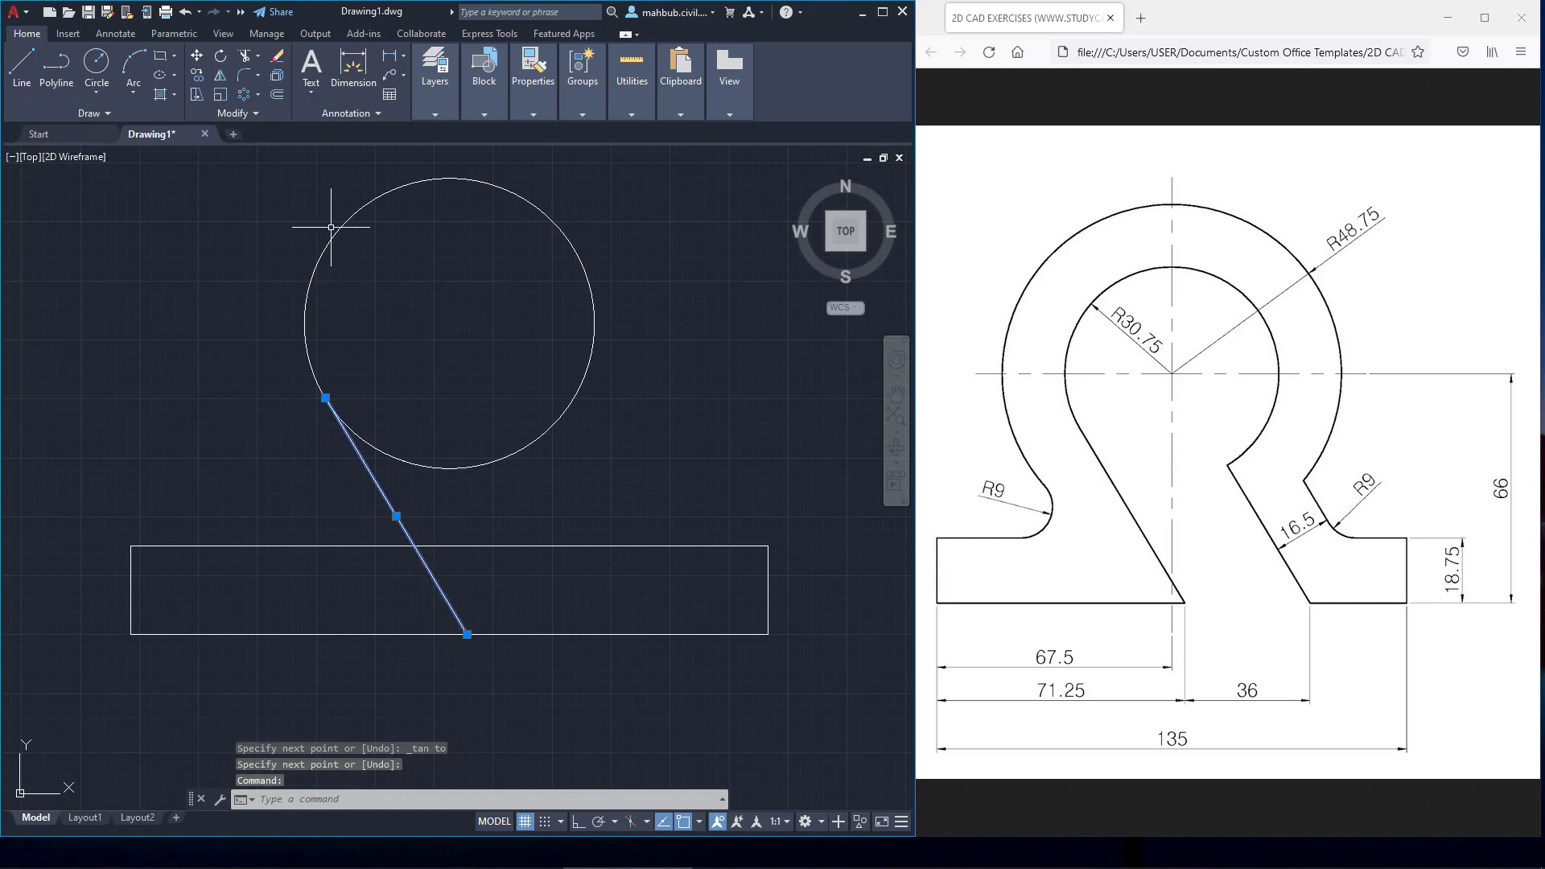
pyautogui.click(195, 76)
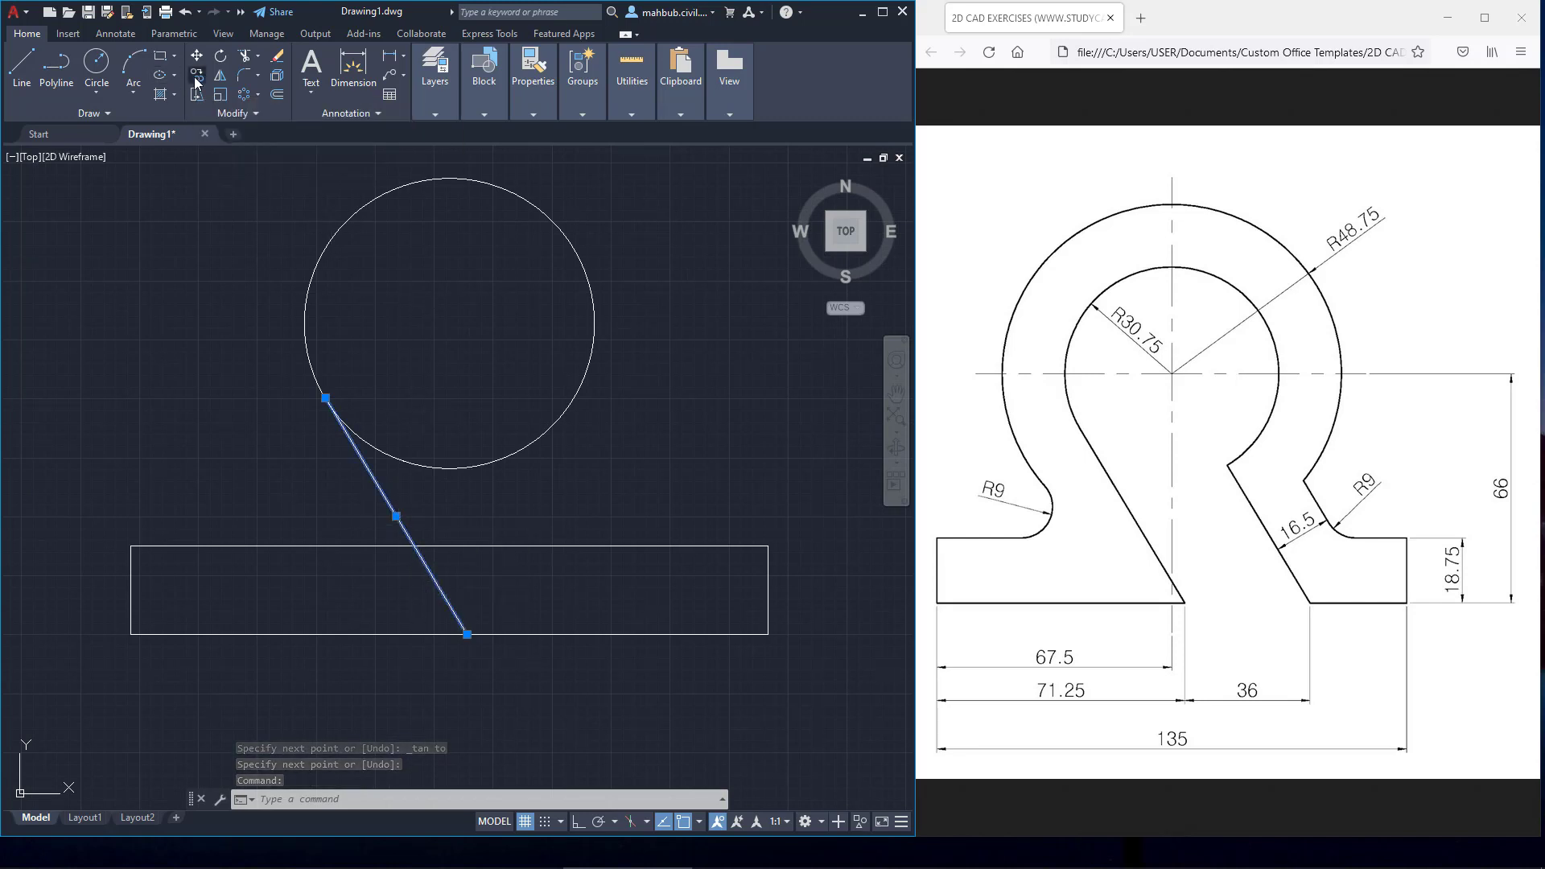
pyautogui.click(466, 635)
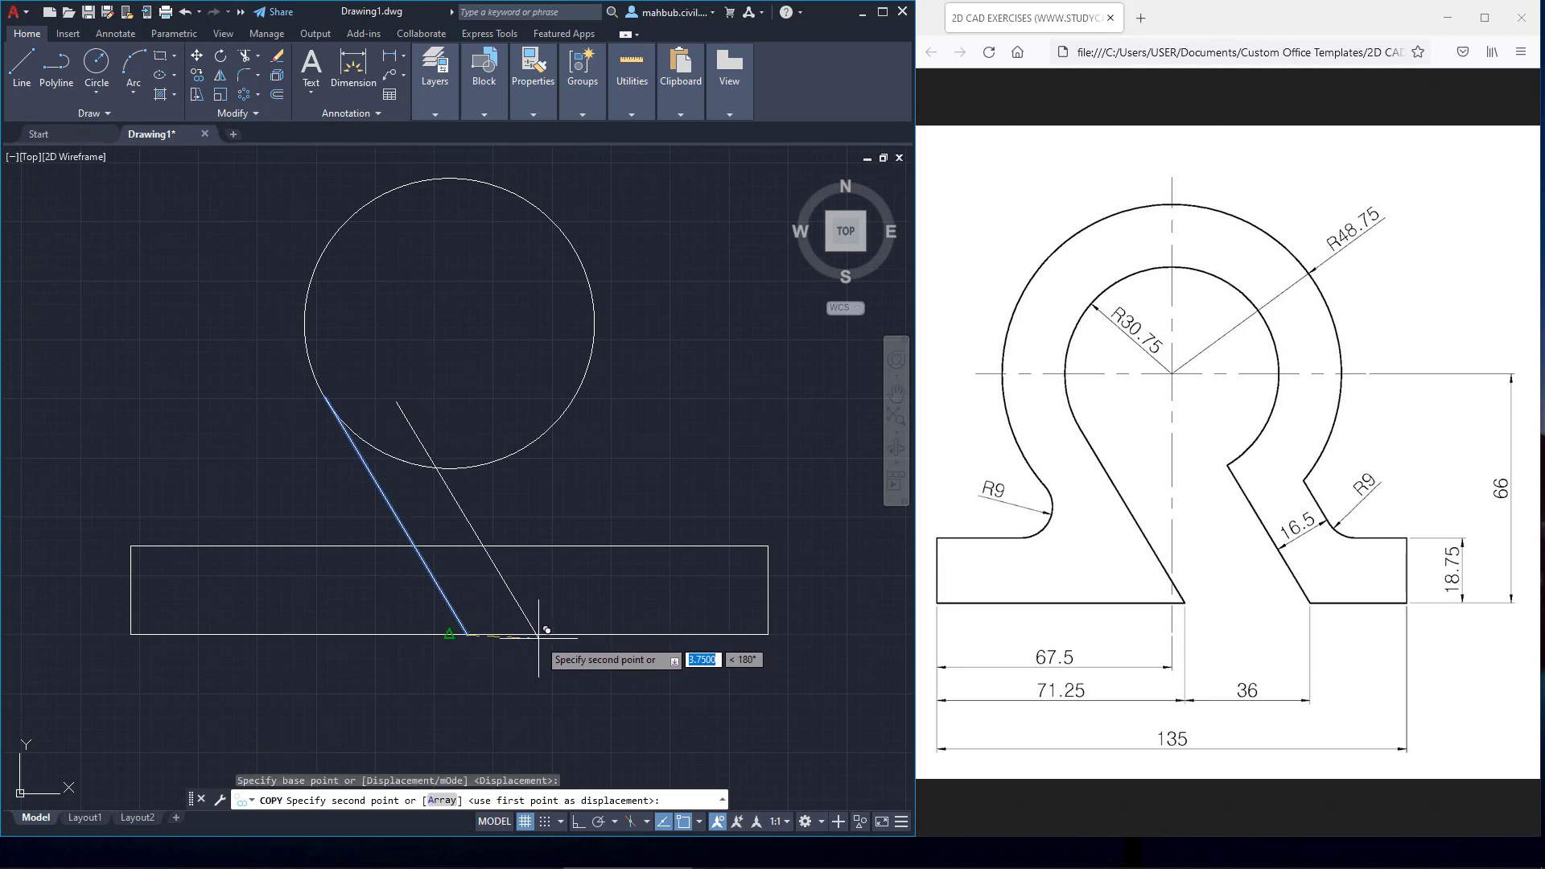
pyautogui.press('F8')
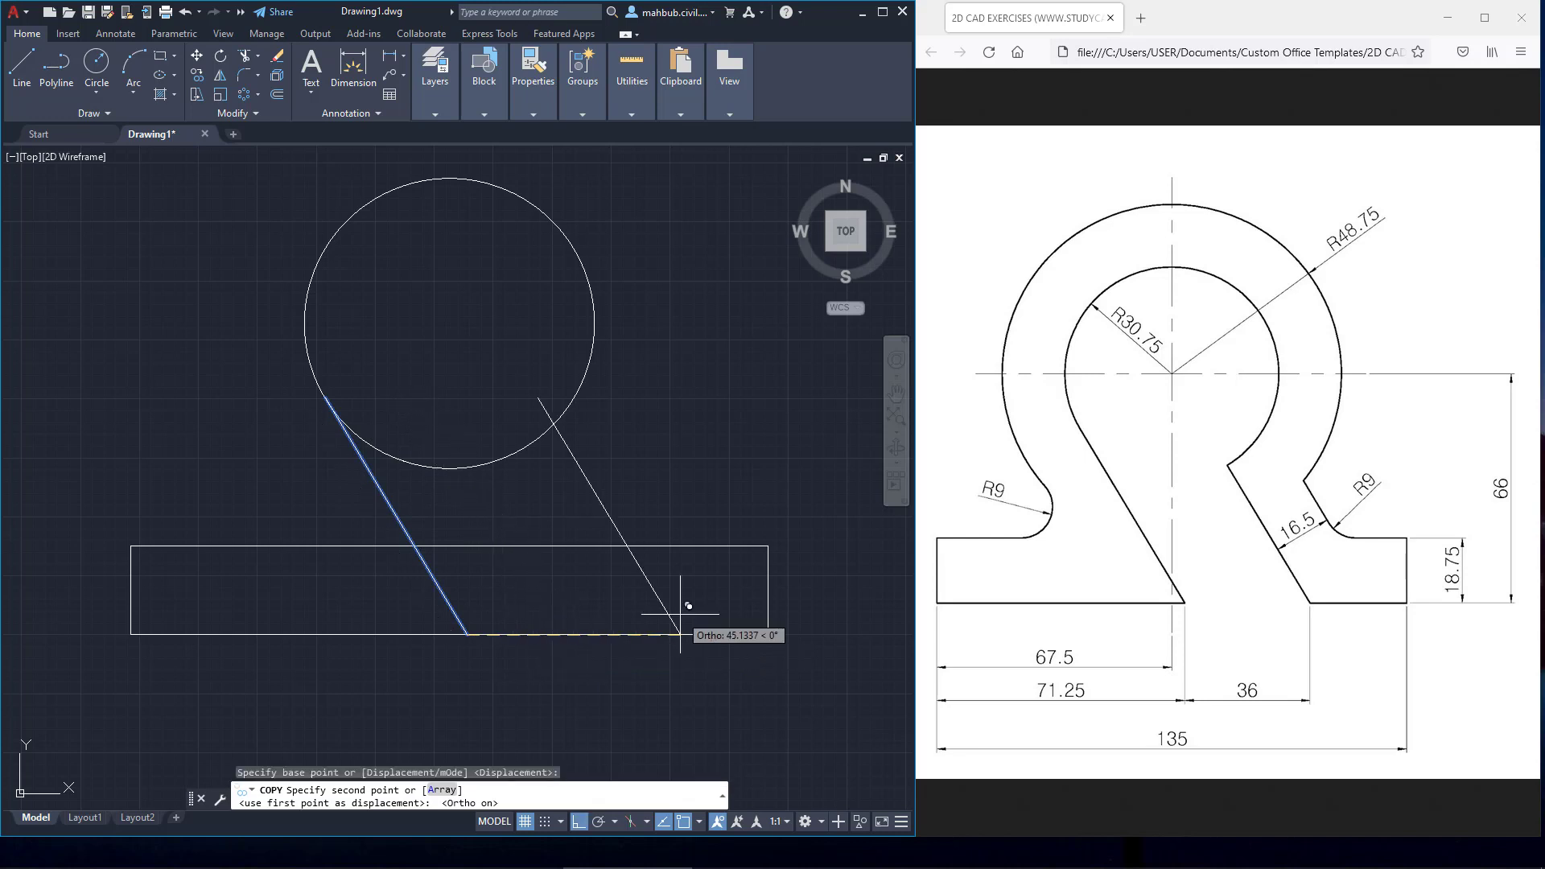
pyautogui.write('36')
pyautogui.press('Return')
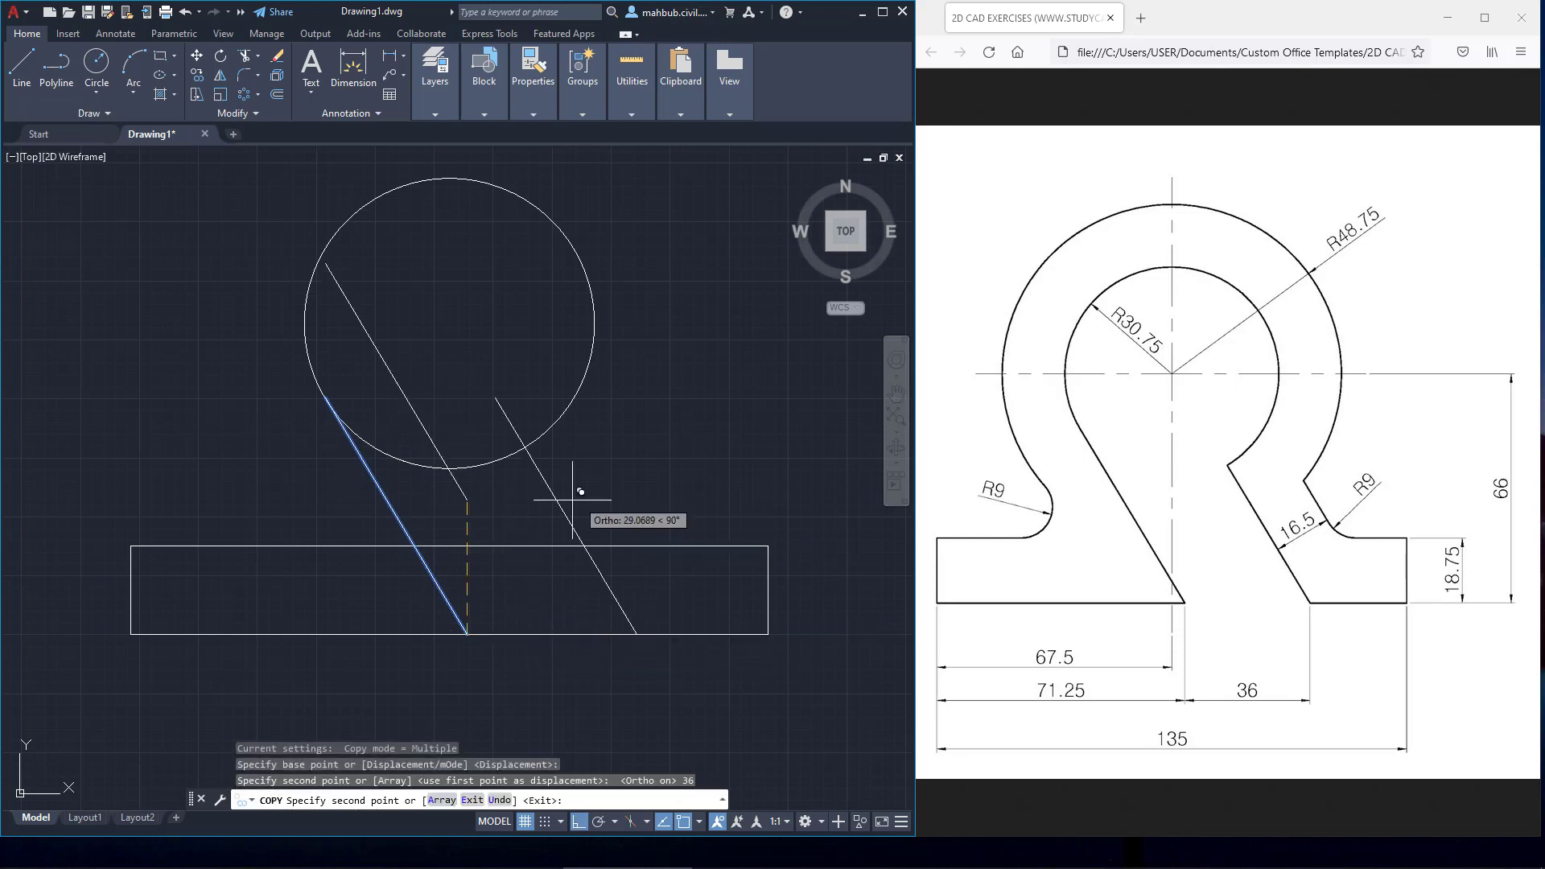
pyautogui.rightClick(519, 527)
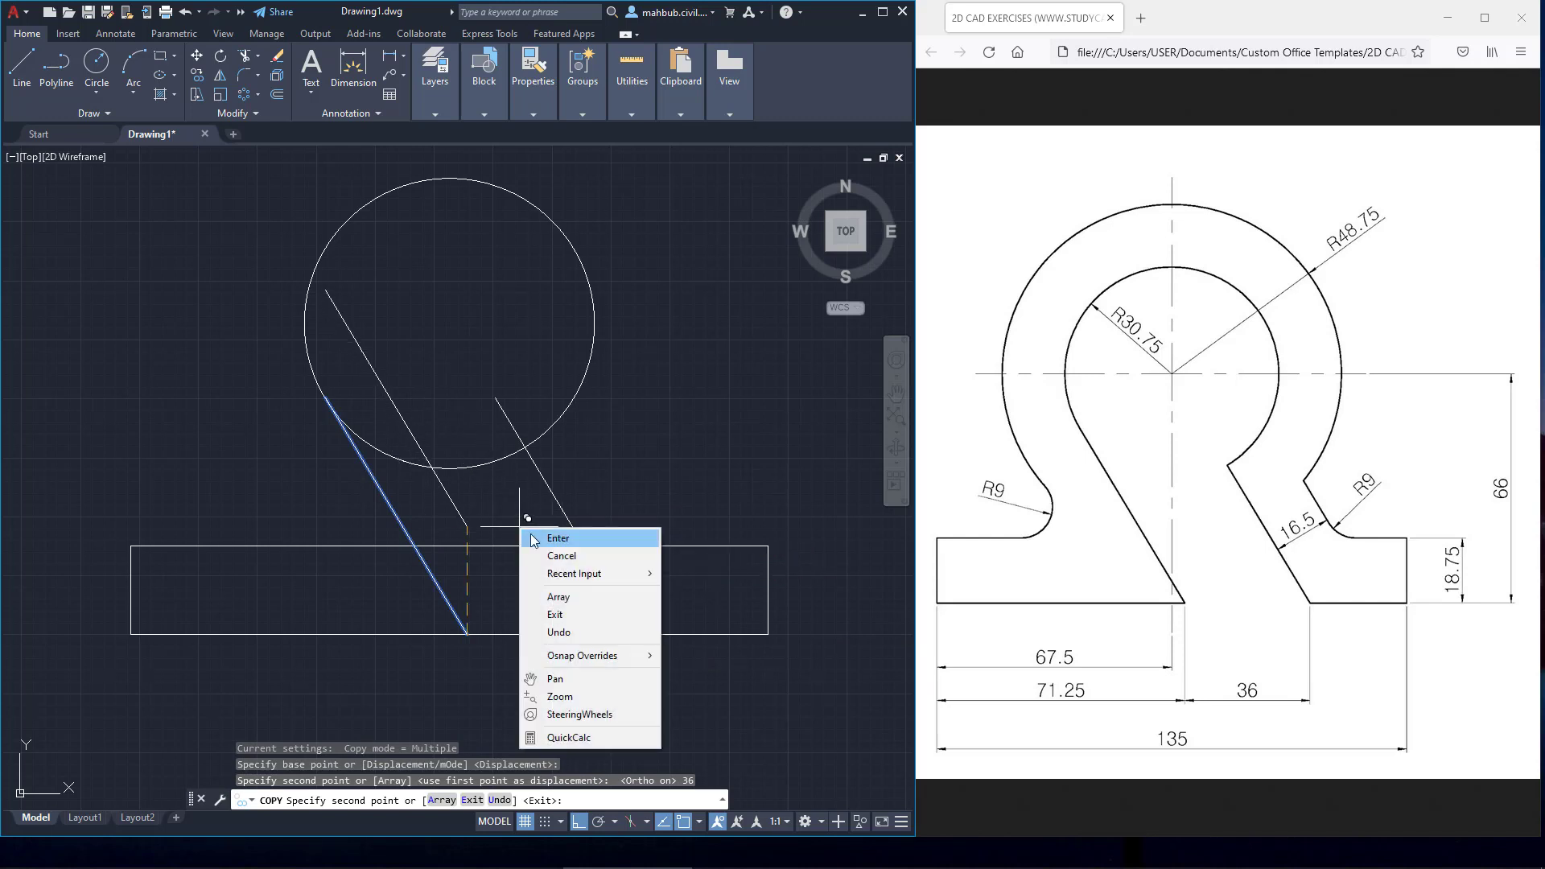
pyautogui.click(558, 538)
# Step: Offset the copied slanted line 16.5 to its right side and finish the Offset command
pyautogui.moveTo(529, 532); pyautogui.dragTo(576, 523, button='middle')
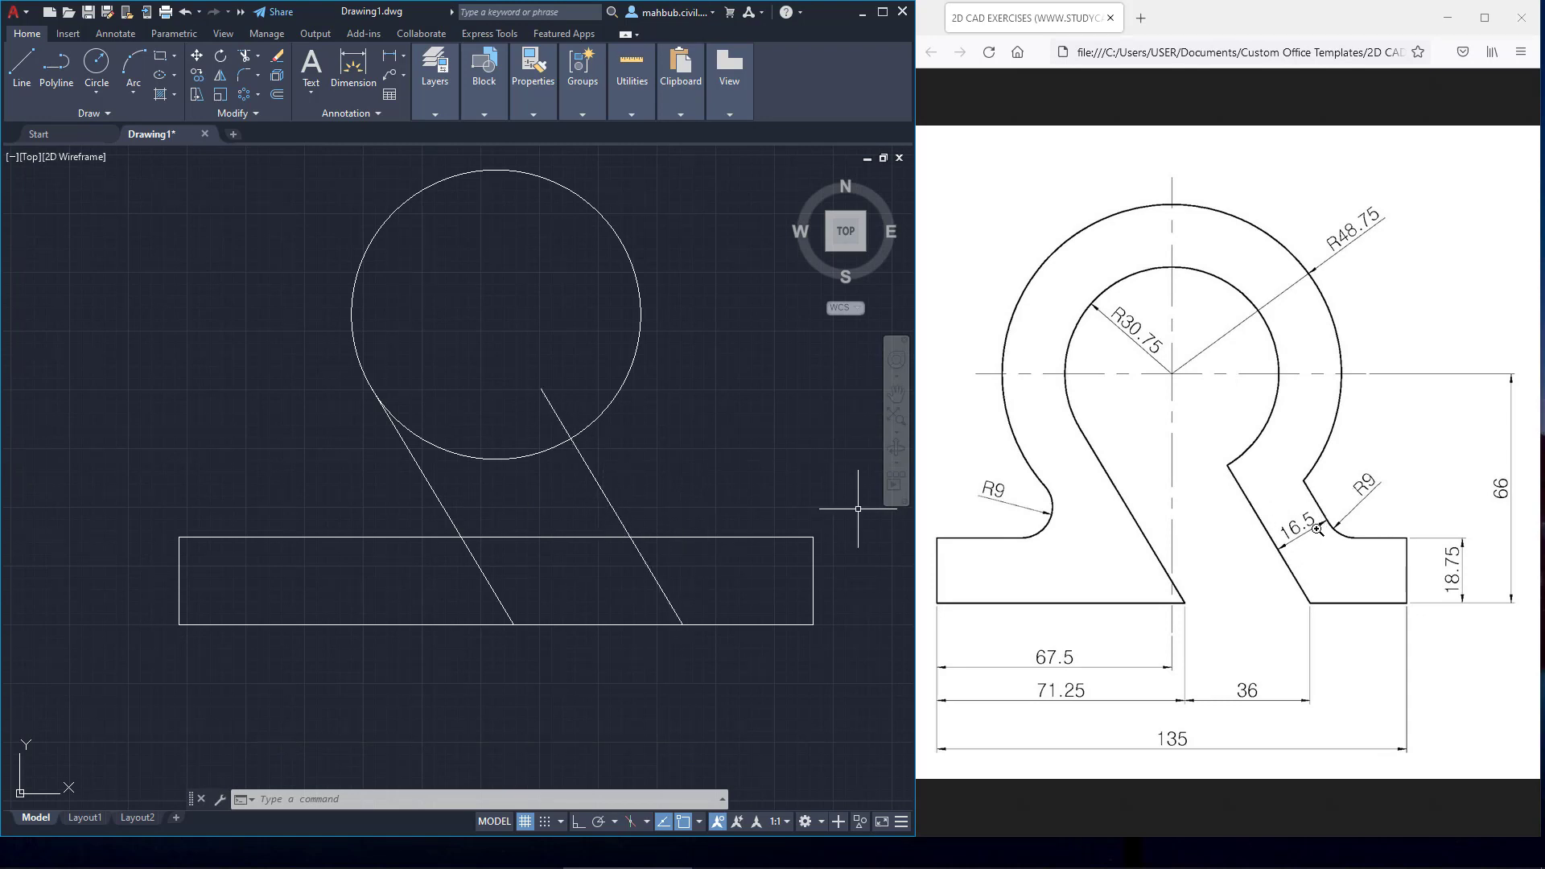
pyautogui.click(277, 98)
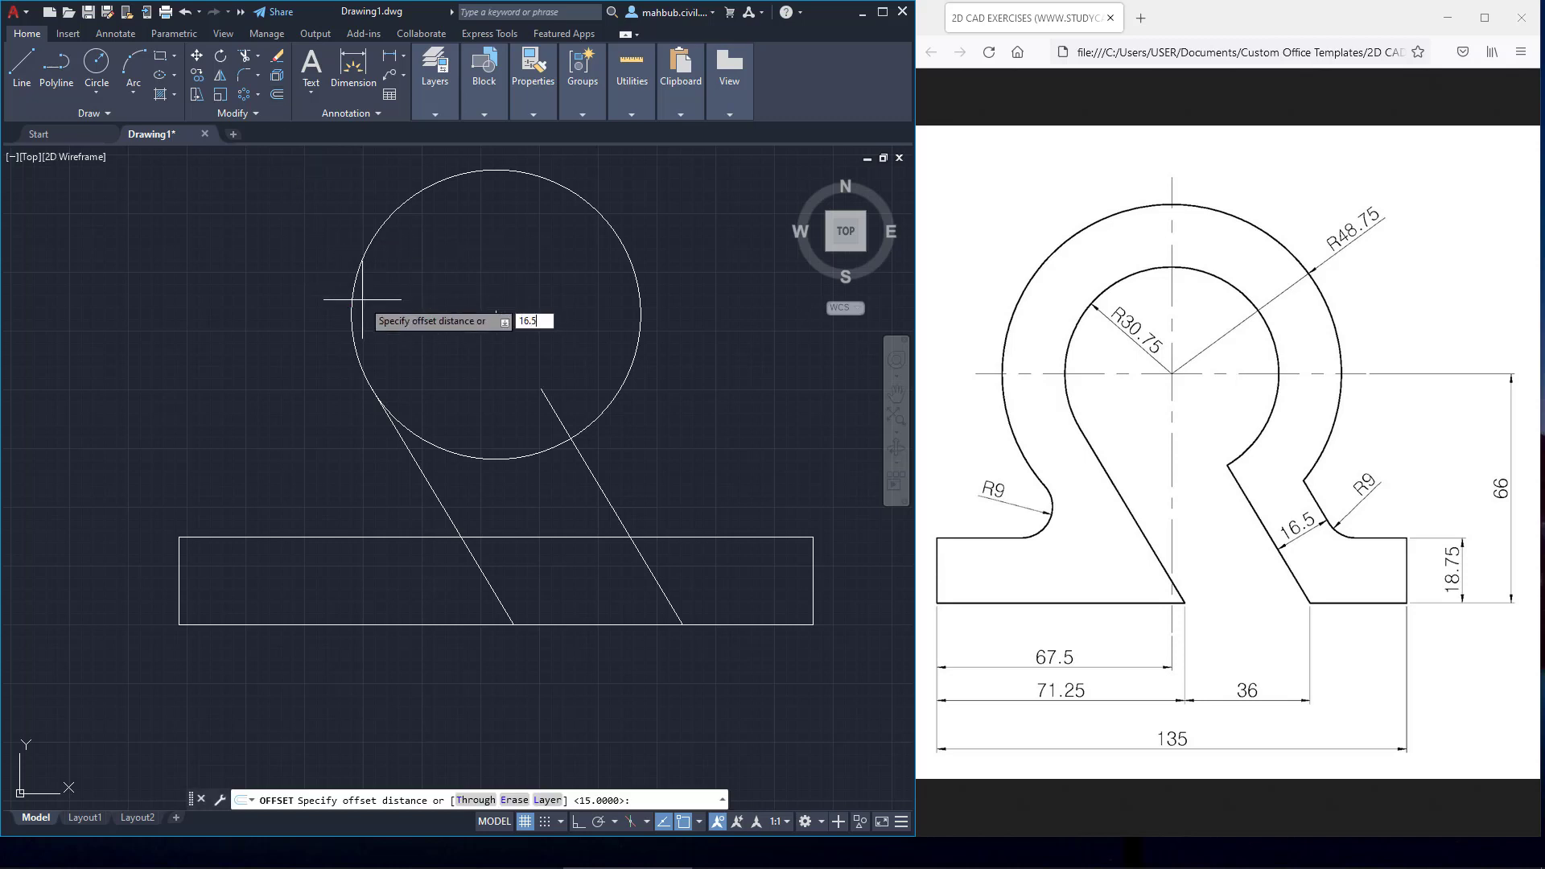
pyautogui.write('16.5')
pyautogui.press('Return')
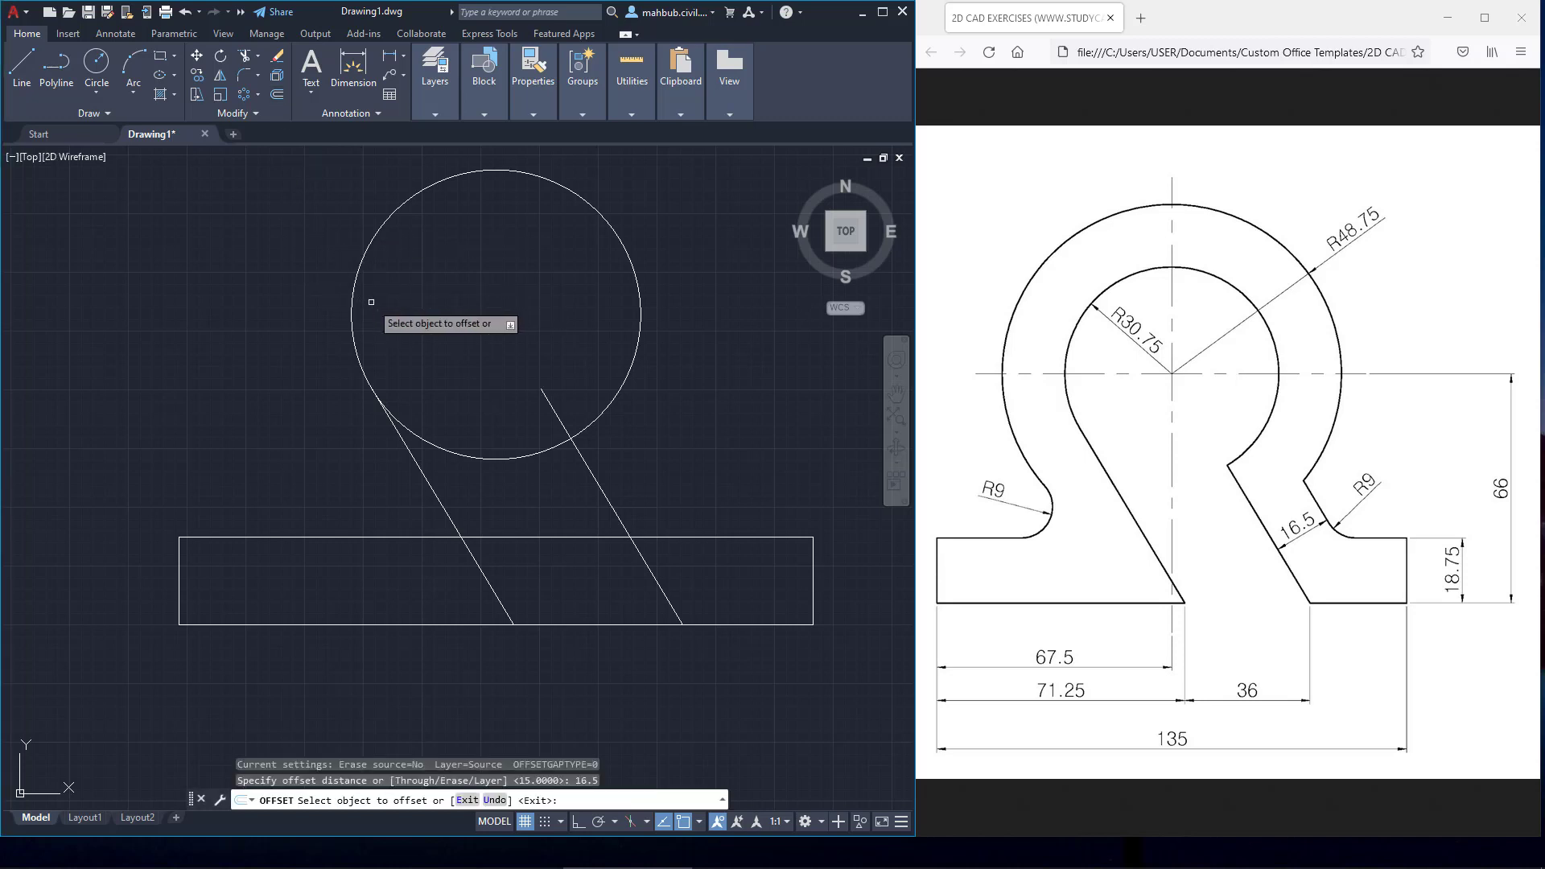
pyautogui.click(586, 465)
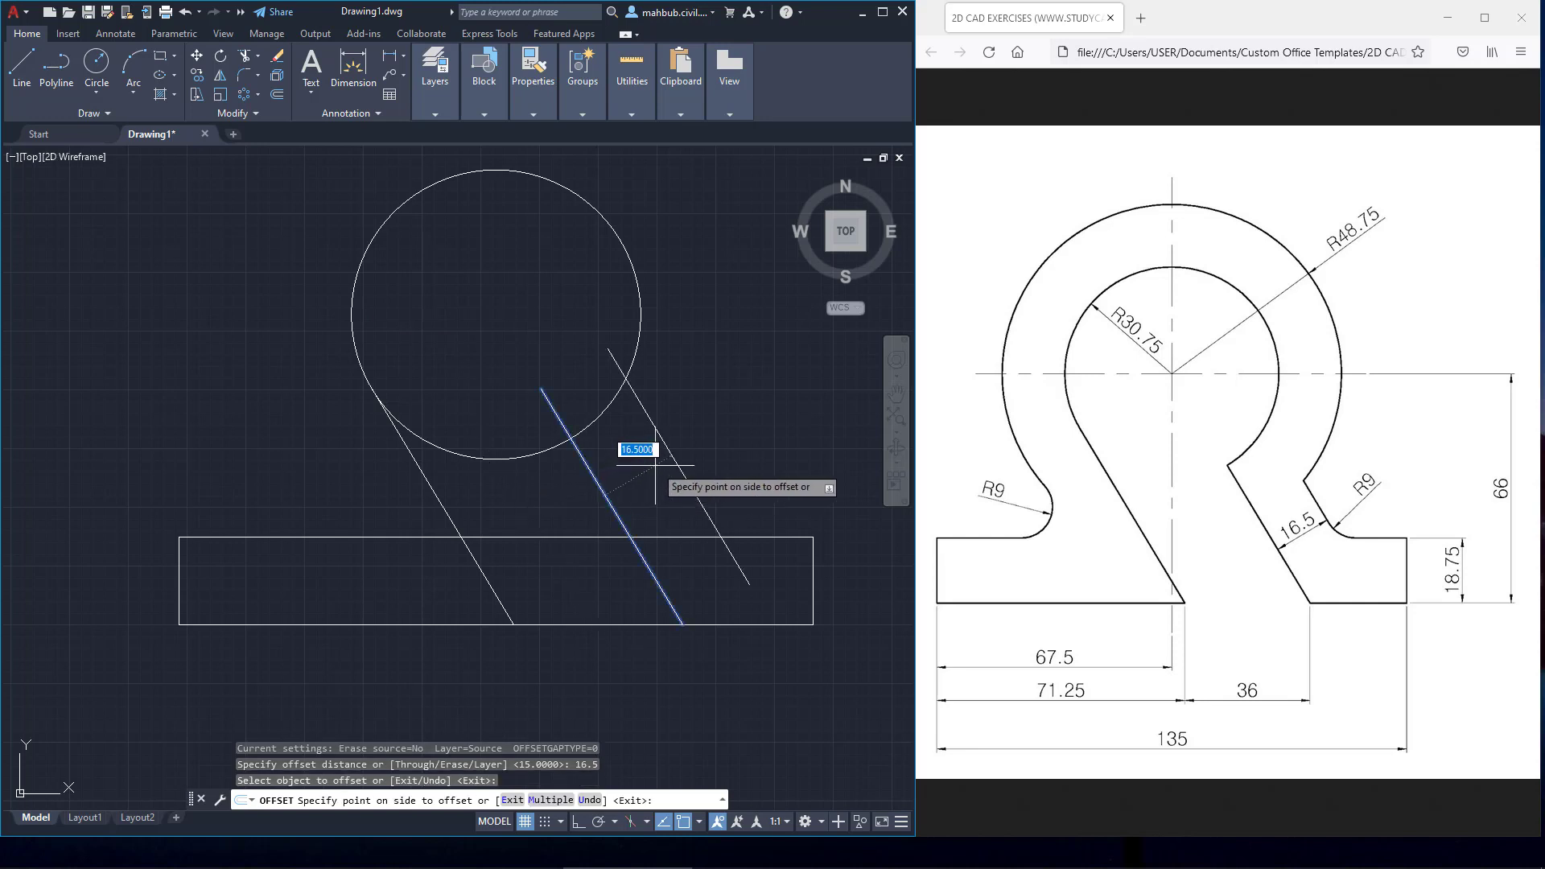
pyautogui.click(652, 465)
pyautogui.rightClick(720, 399)
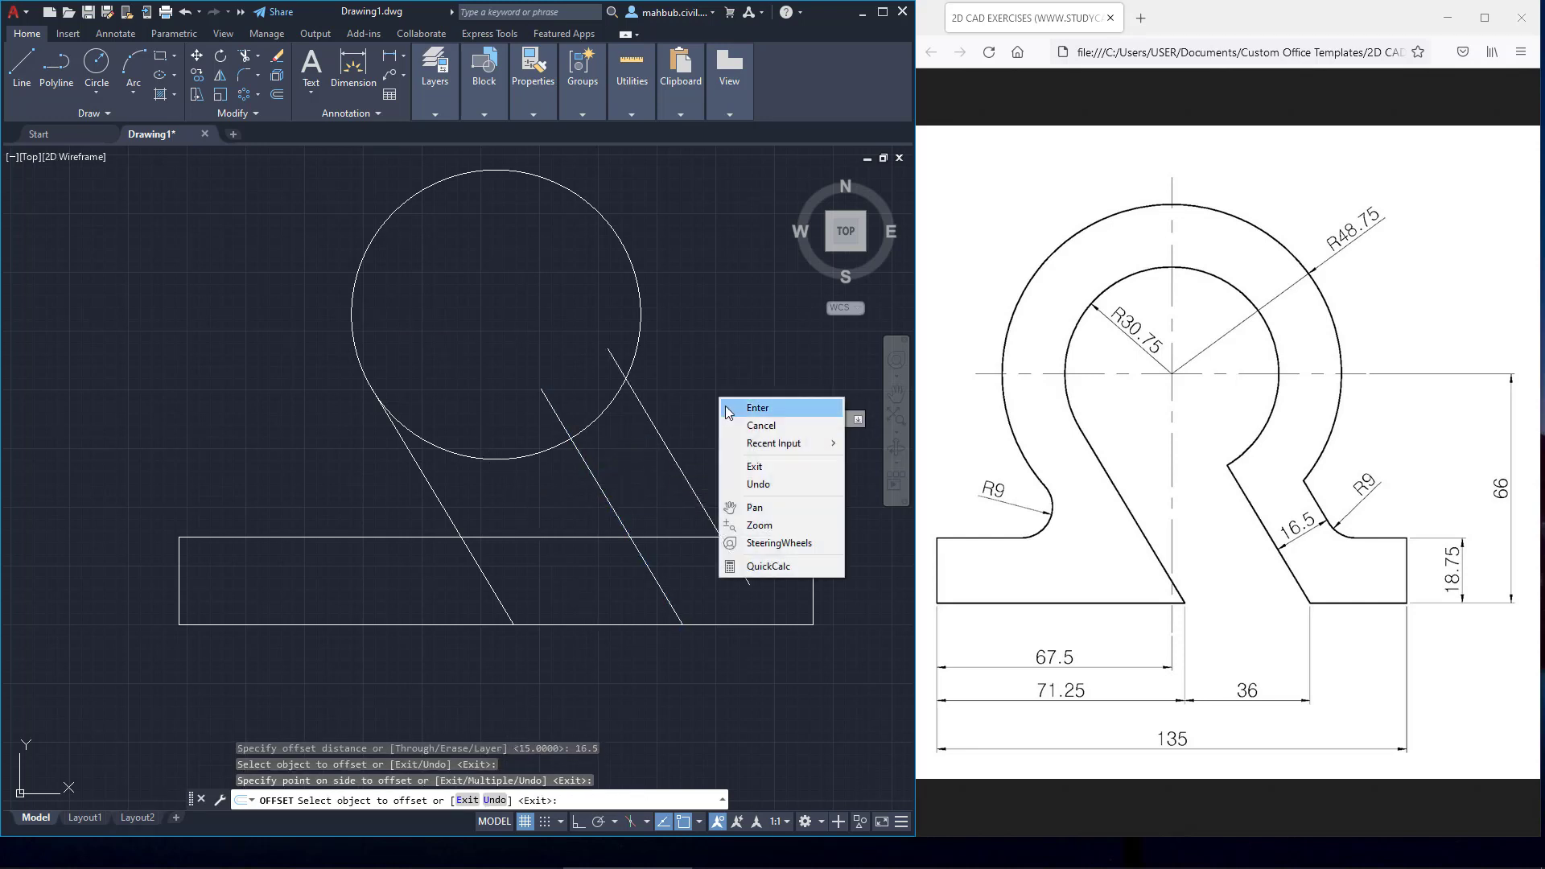
pyautogui.click(726, 406)
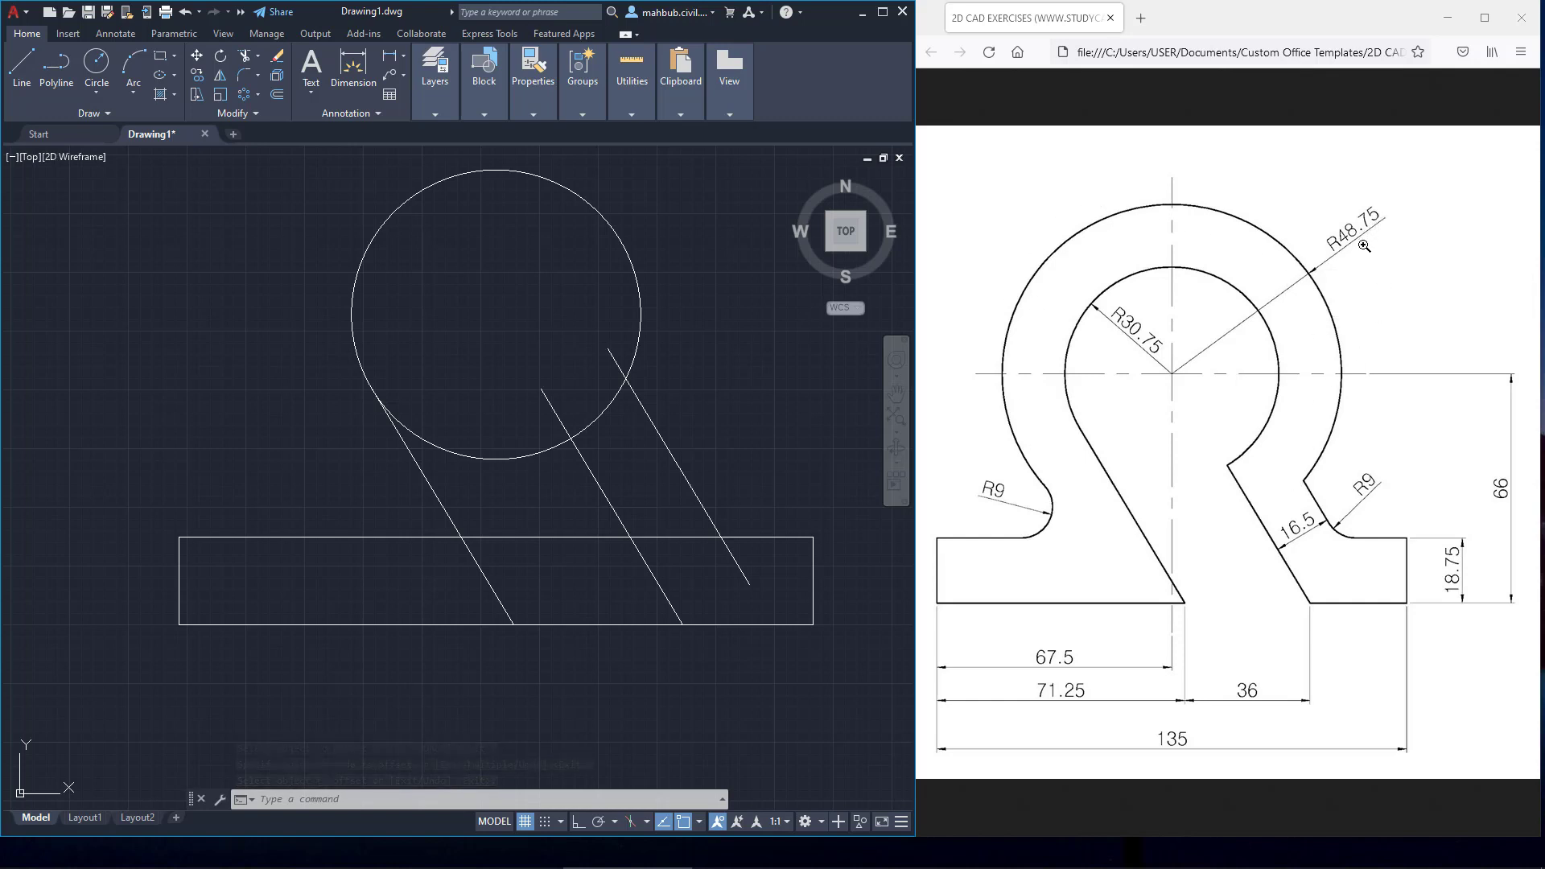
# Step: Draw a circle of radius 48.75 concentric with the existing circle
pyautogui.click(96, 68)
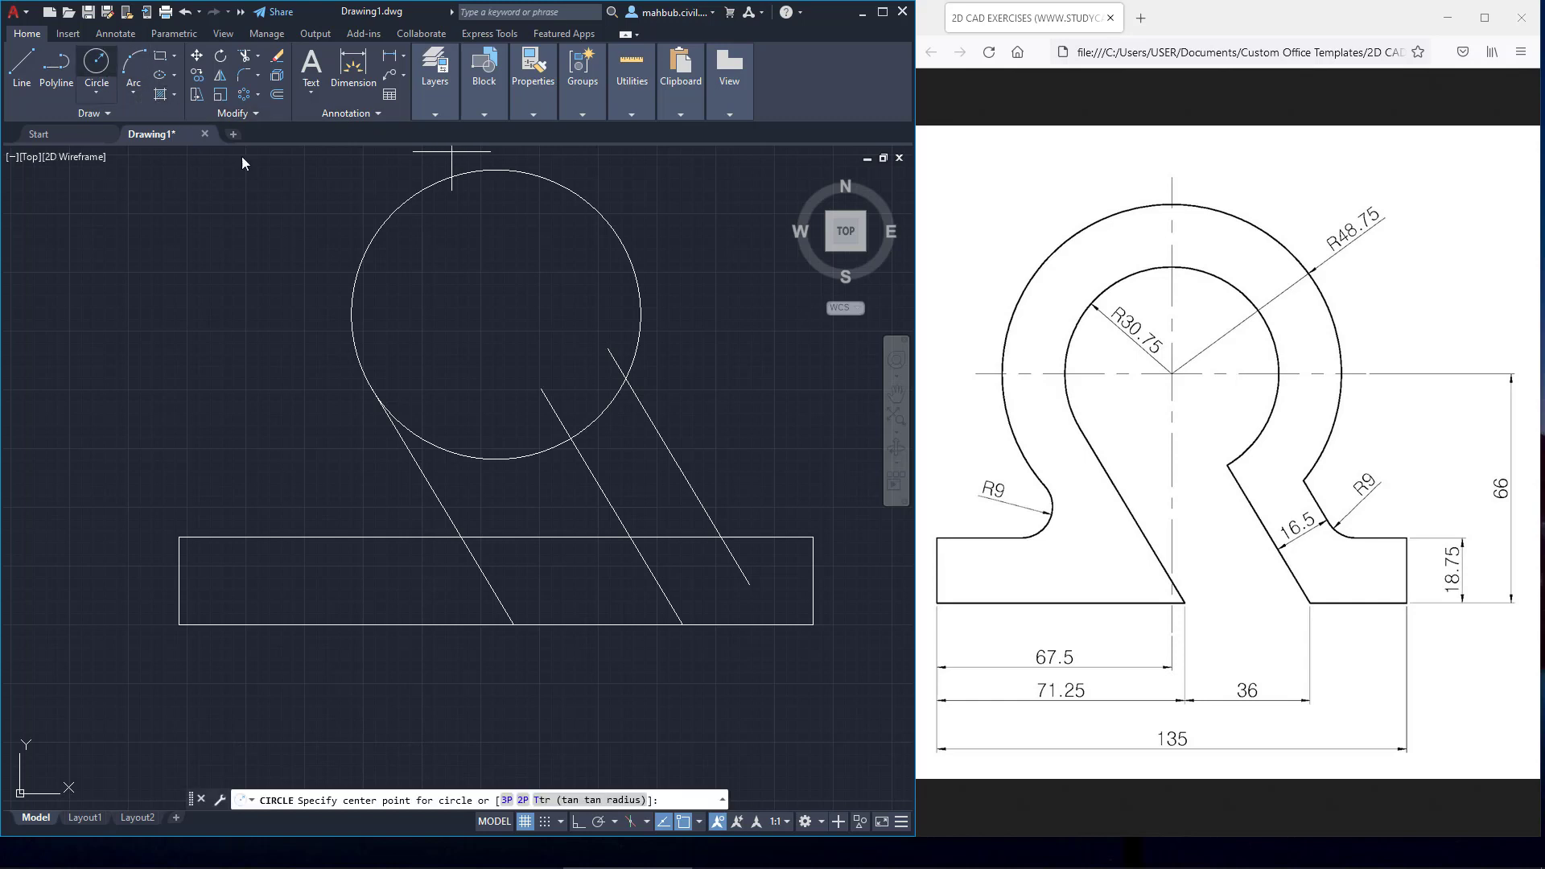
pyautogui.click(496, 314)
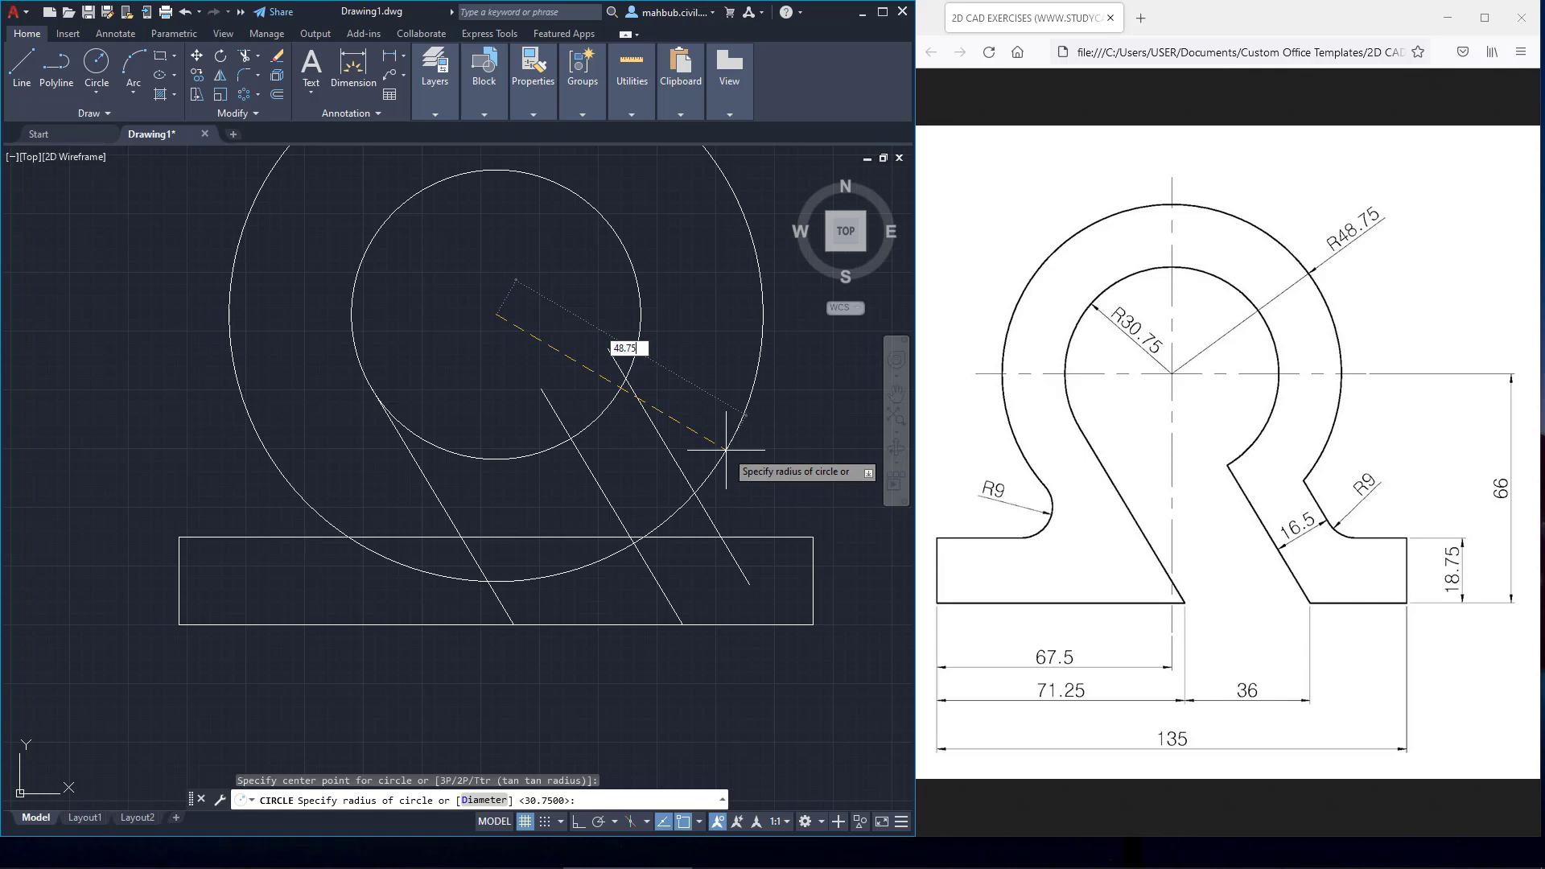
pyautogui.press('Return')
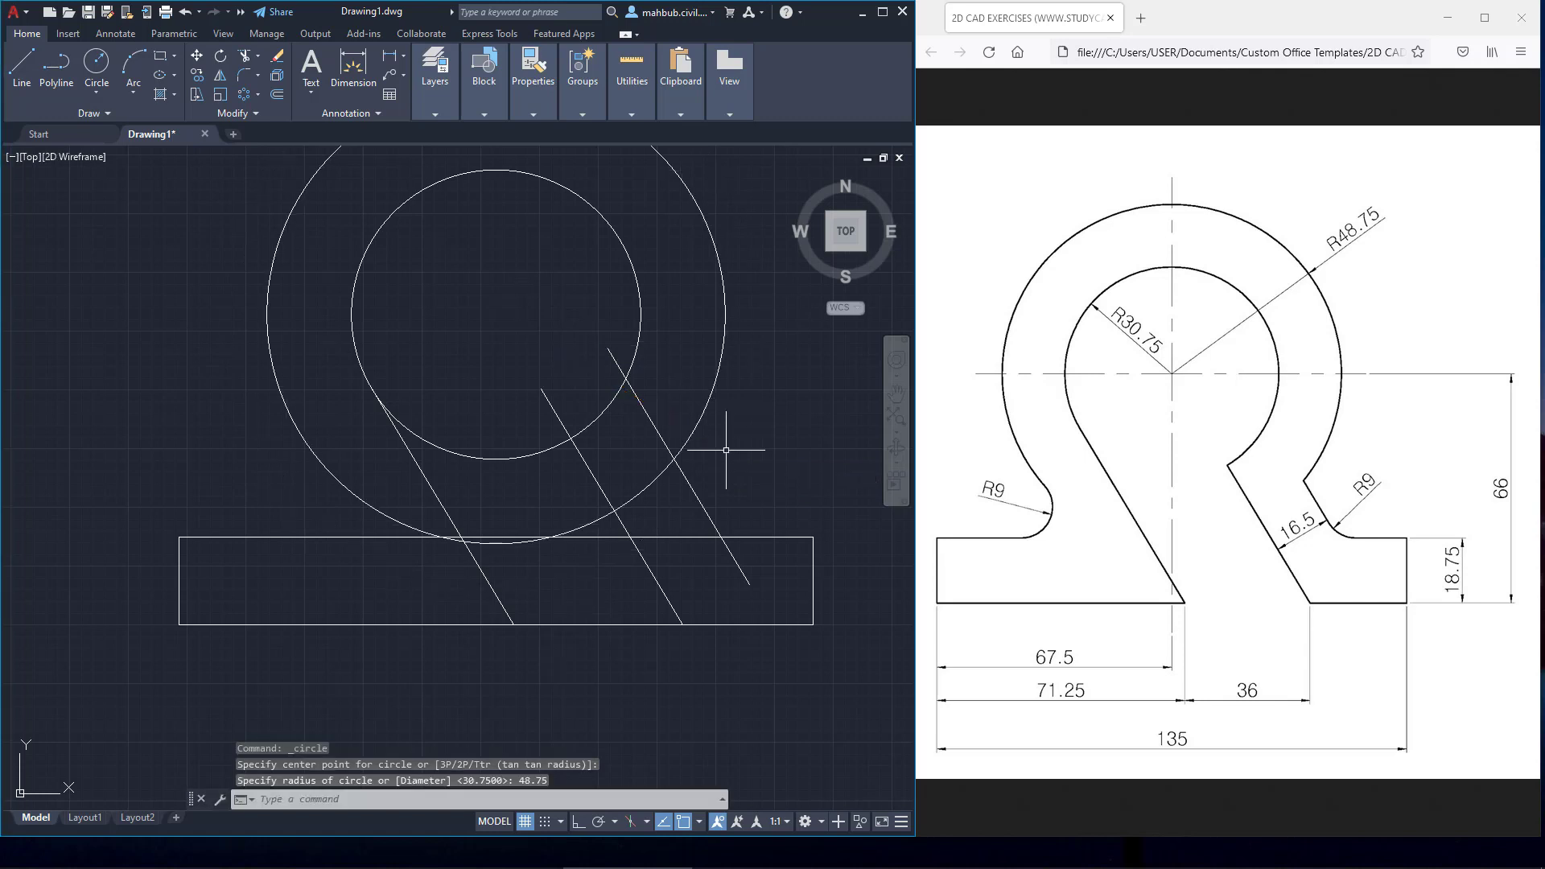
pyautogui.scroll(-2, 733, 403)
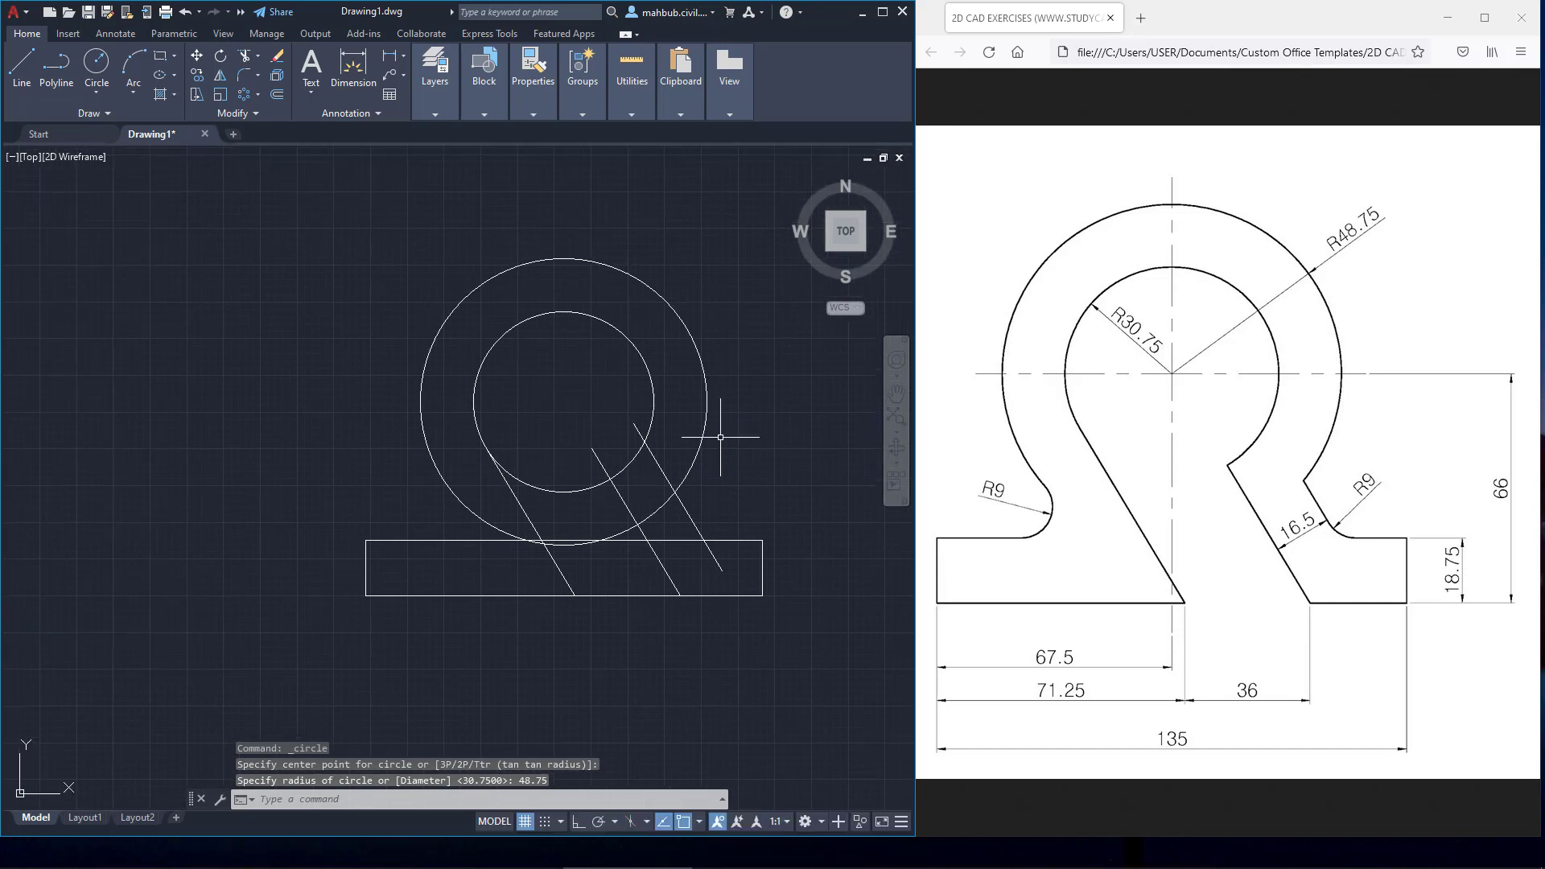
pyautogui.scroll(2, 713, 453)
pyautogui.hotkey('ctrl', 'z')
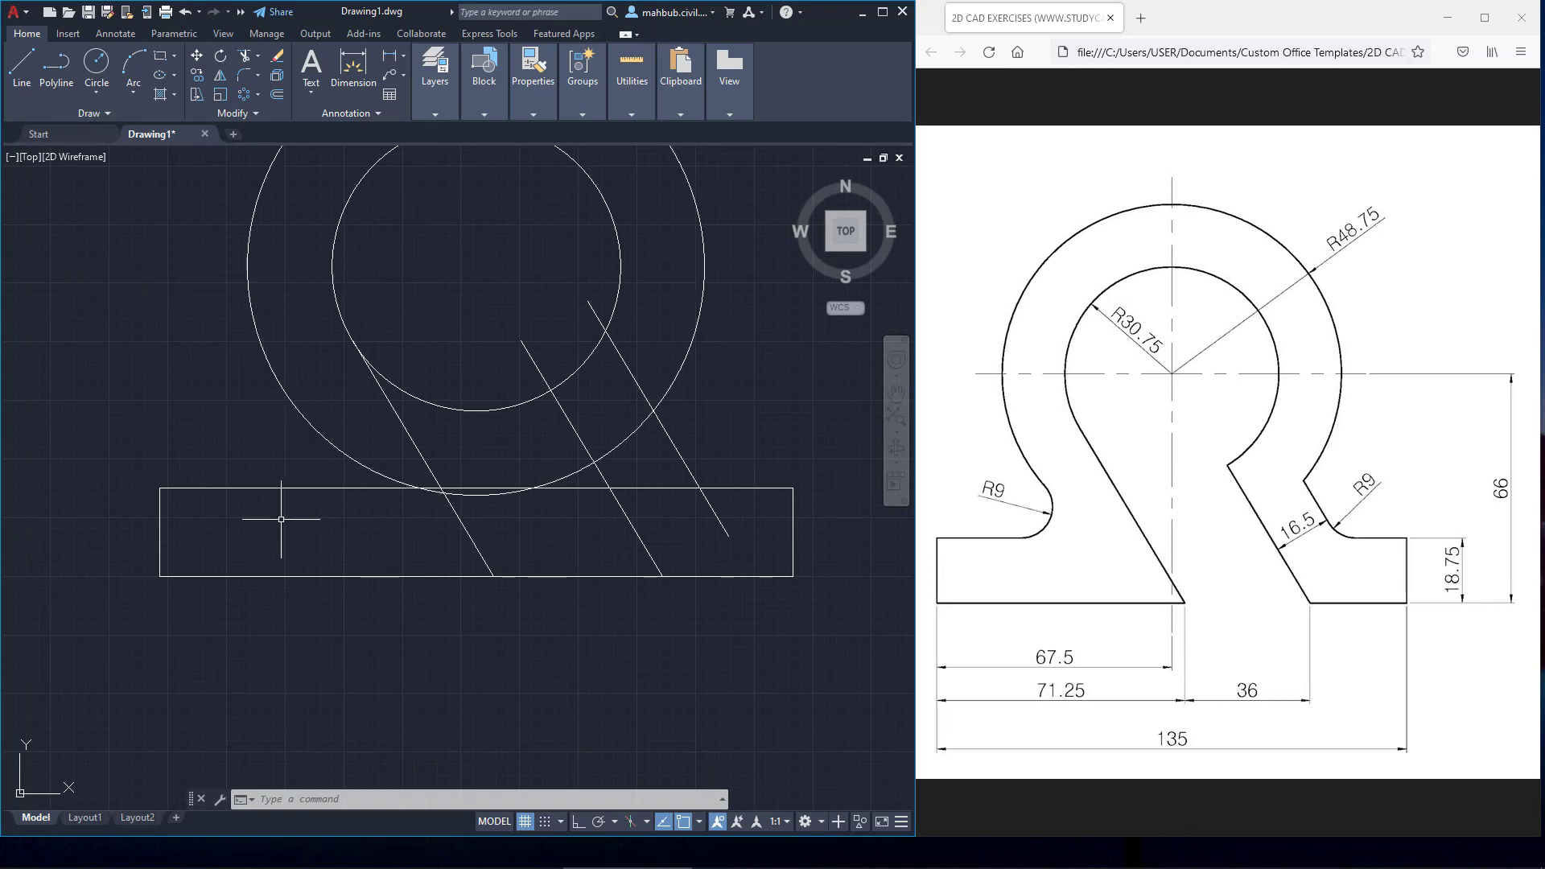
# Step: Draw a circle of radius 9 tangent to the outer circle's lower-left side and the base's upper edge, using Tan, Tan, Radius
pyautogui.click(103, 91)
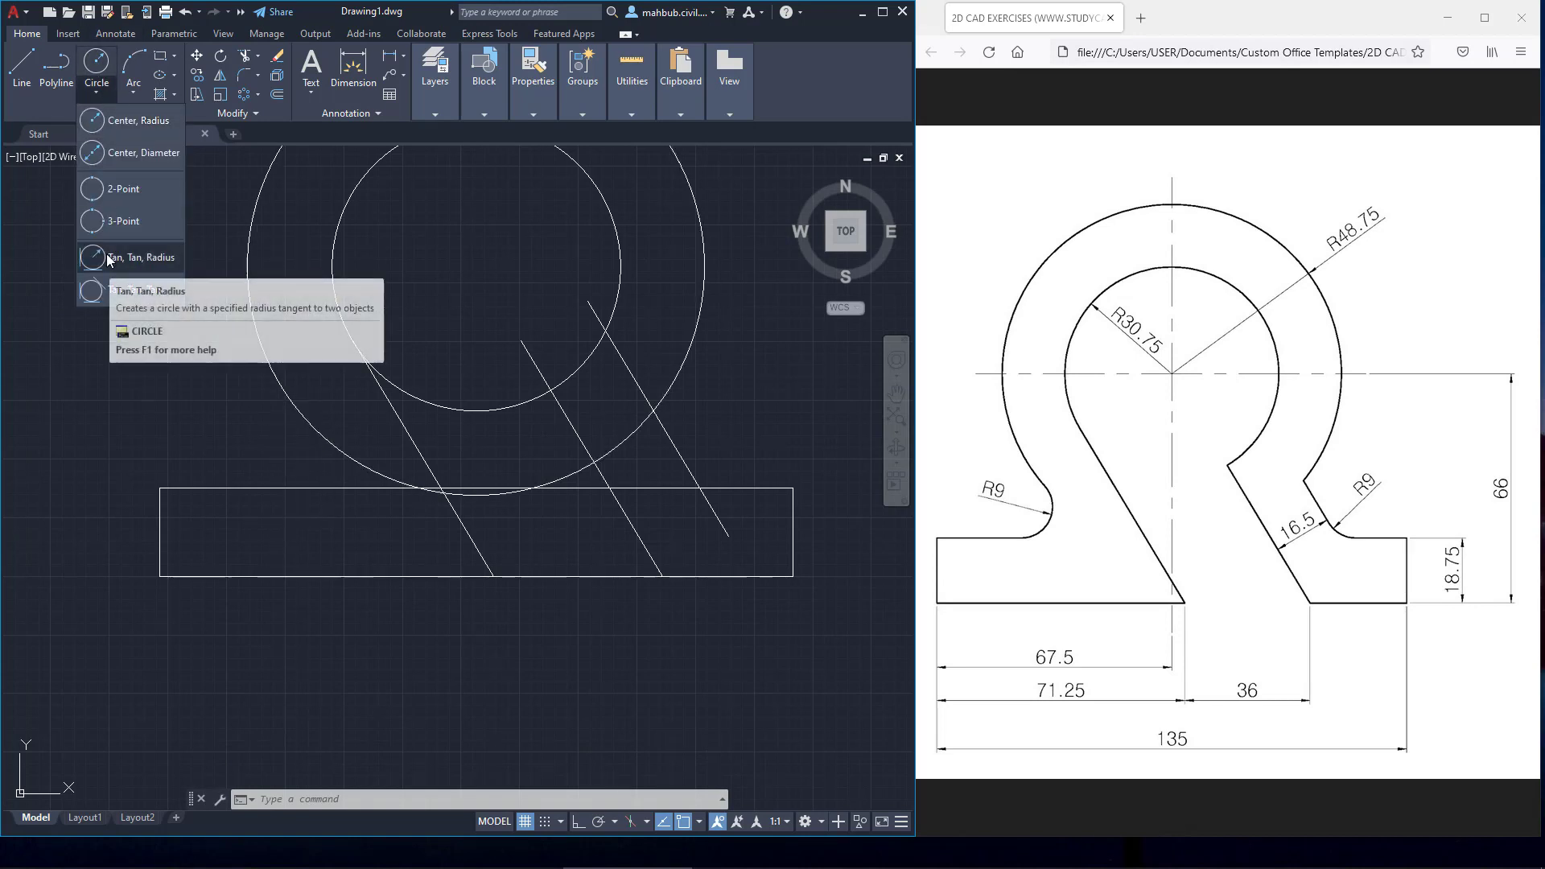
pyautogui.click(107, 258)
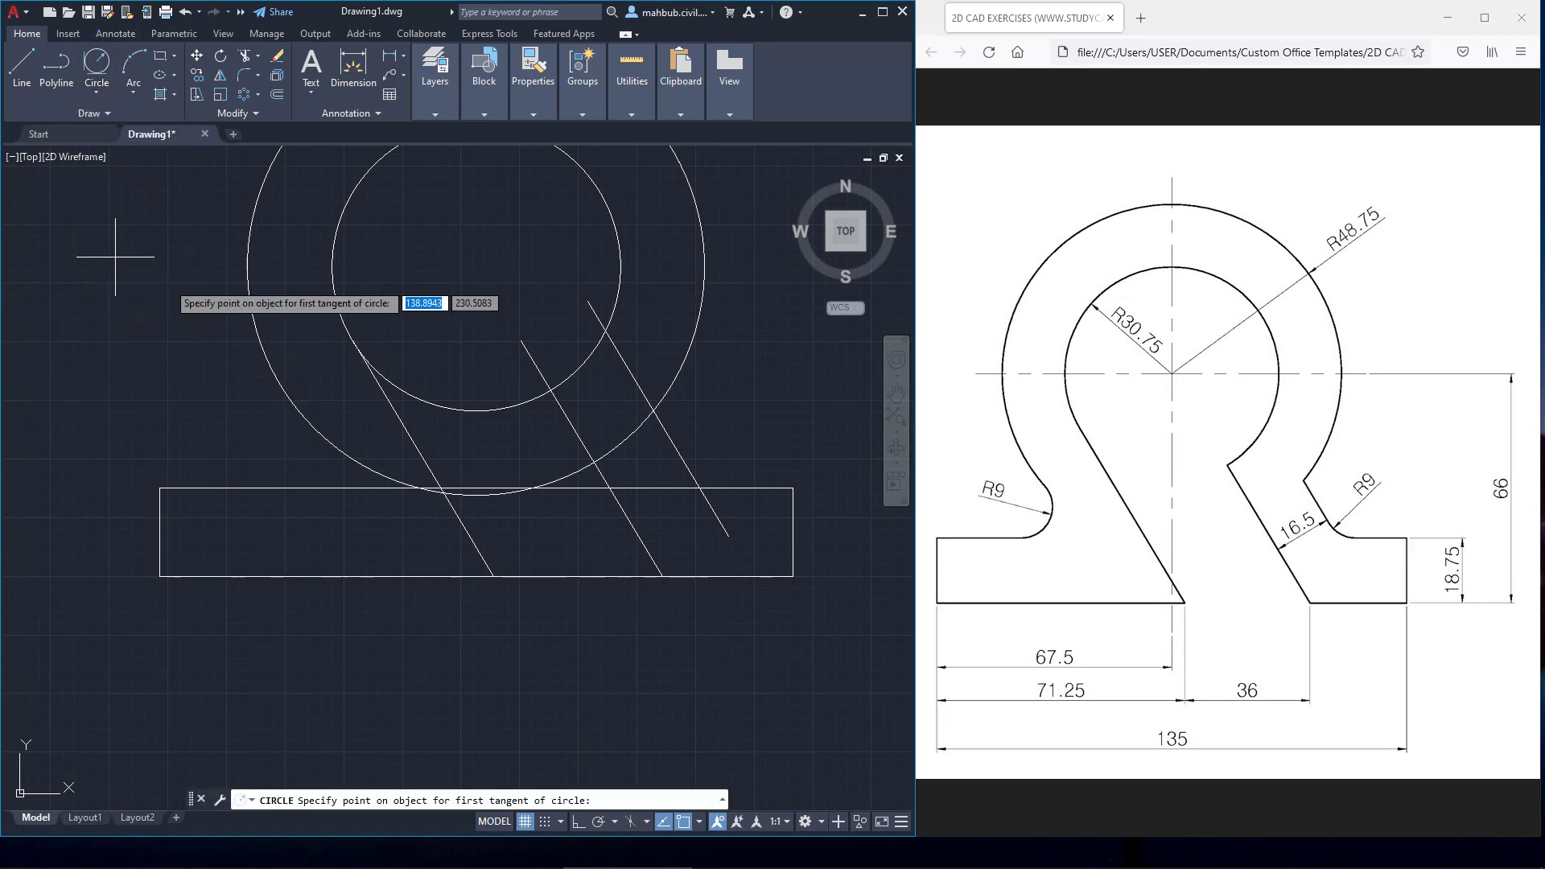
pyautogui.click(306, 432)
pyautogui.click(293, 486)
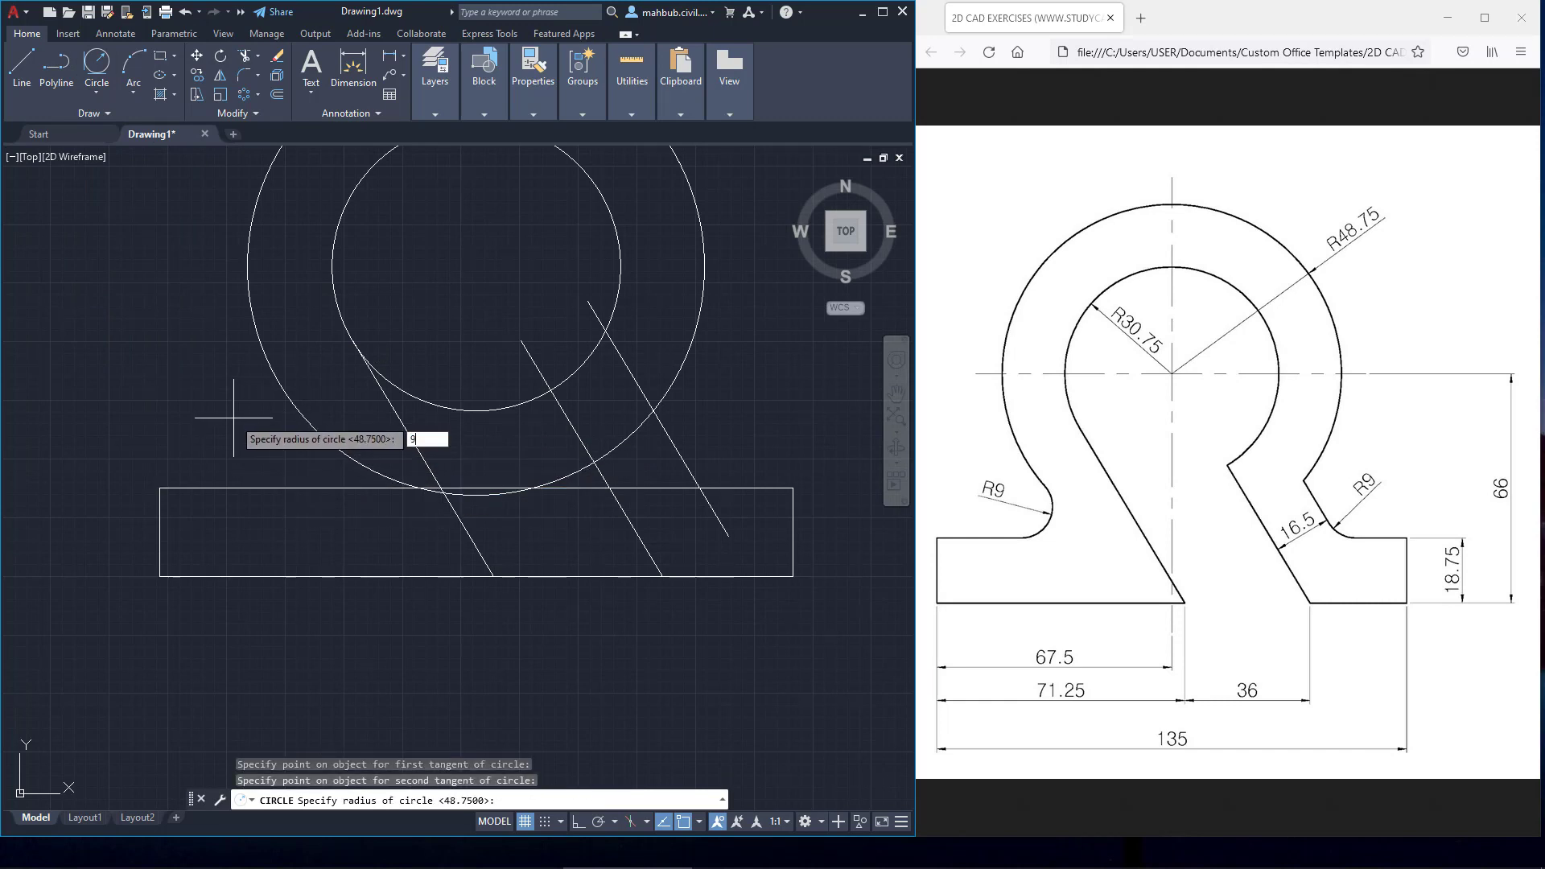
pyautogui.write('9')
pyautogui.press('Return')
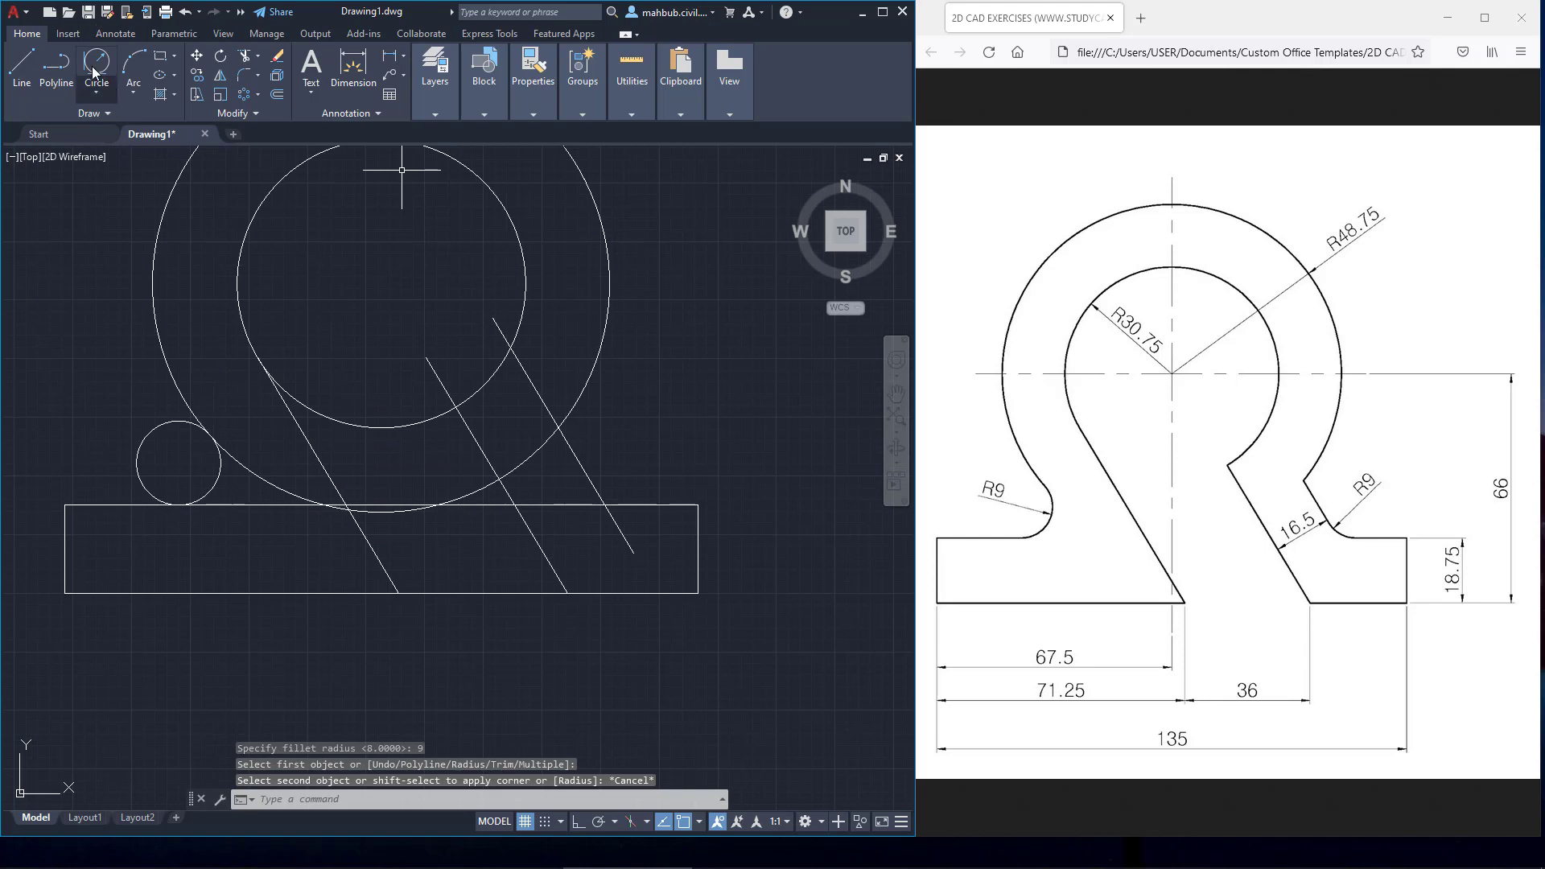
# Step: Draw a second circle of radius 9 tangent to the rightmost slanted line and the base's upper edge
pyautogui.click(95, 63)
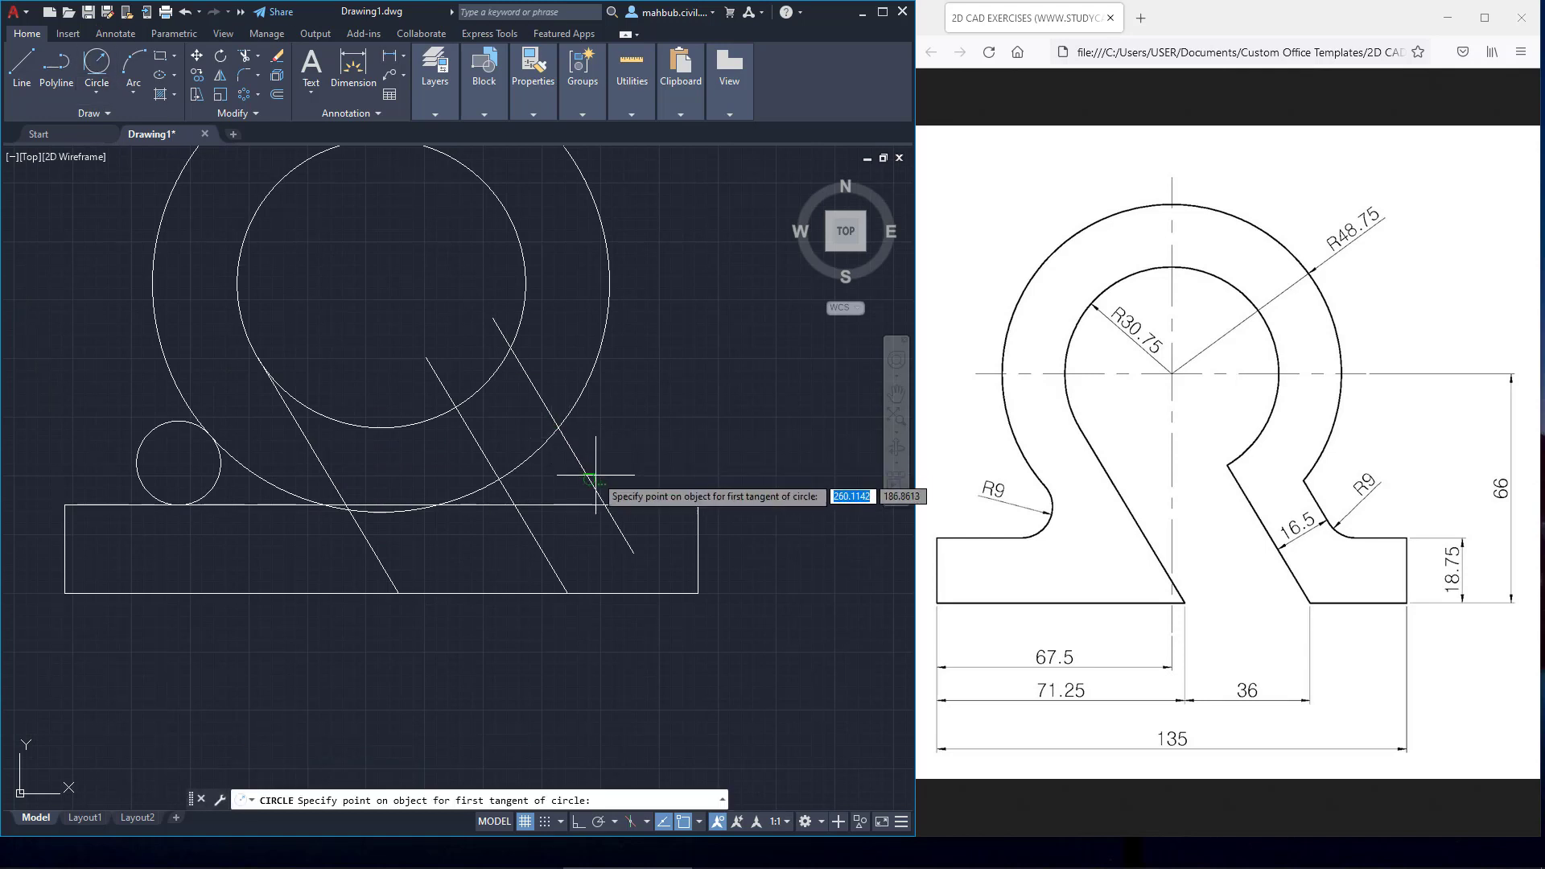
pyautogui.click(626, 507)
pyautogui.click(628, 514)
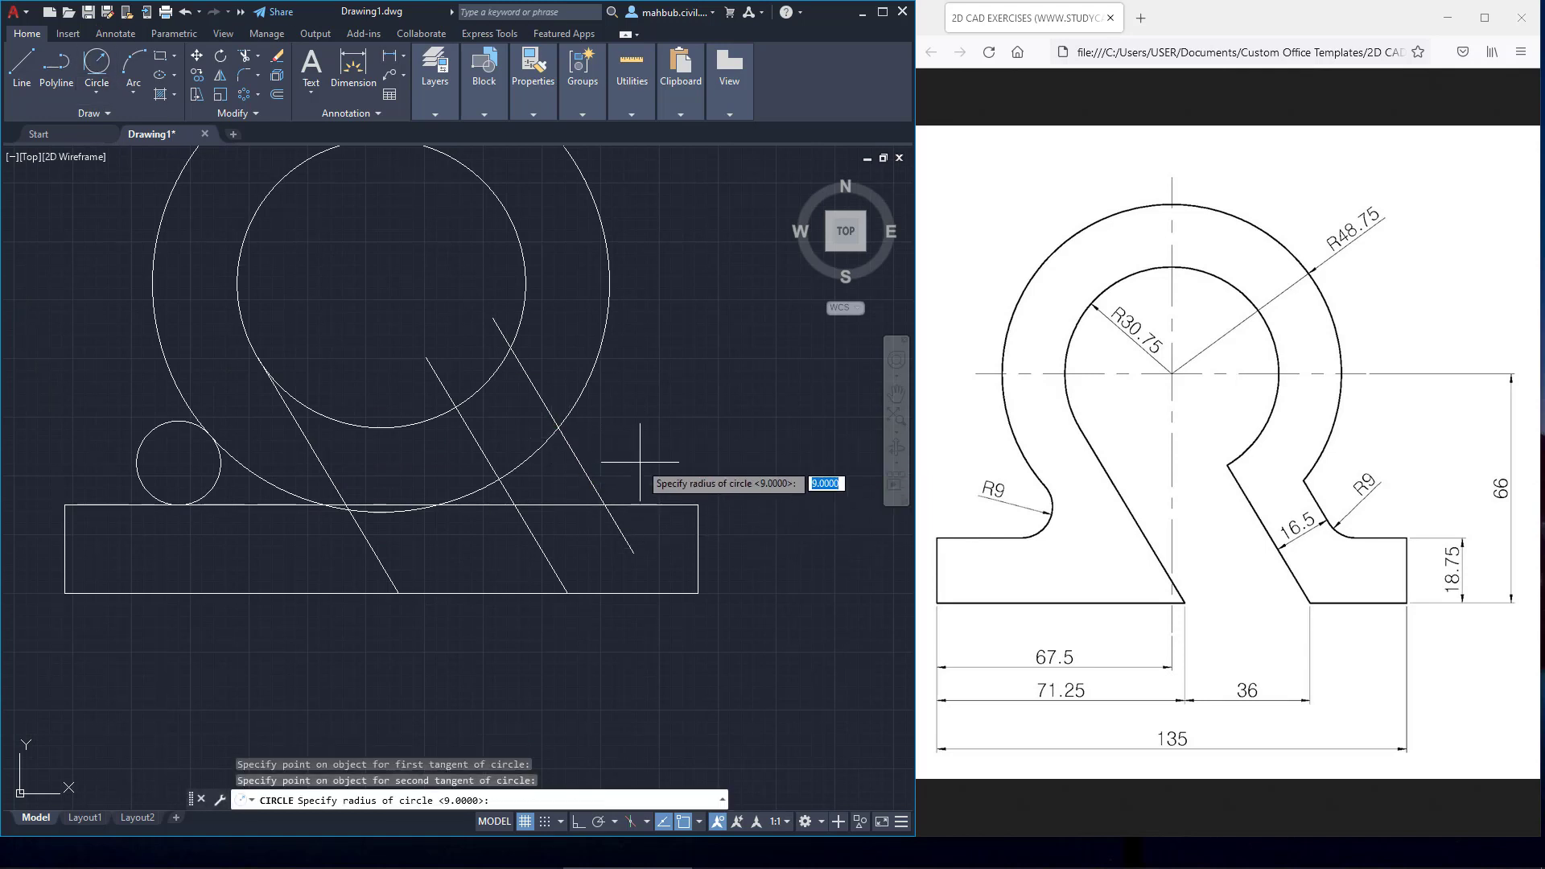
pyautogui.press('Return')
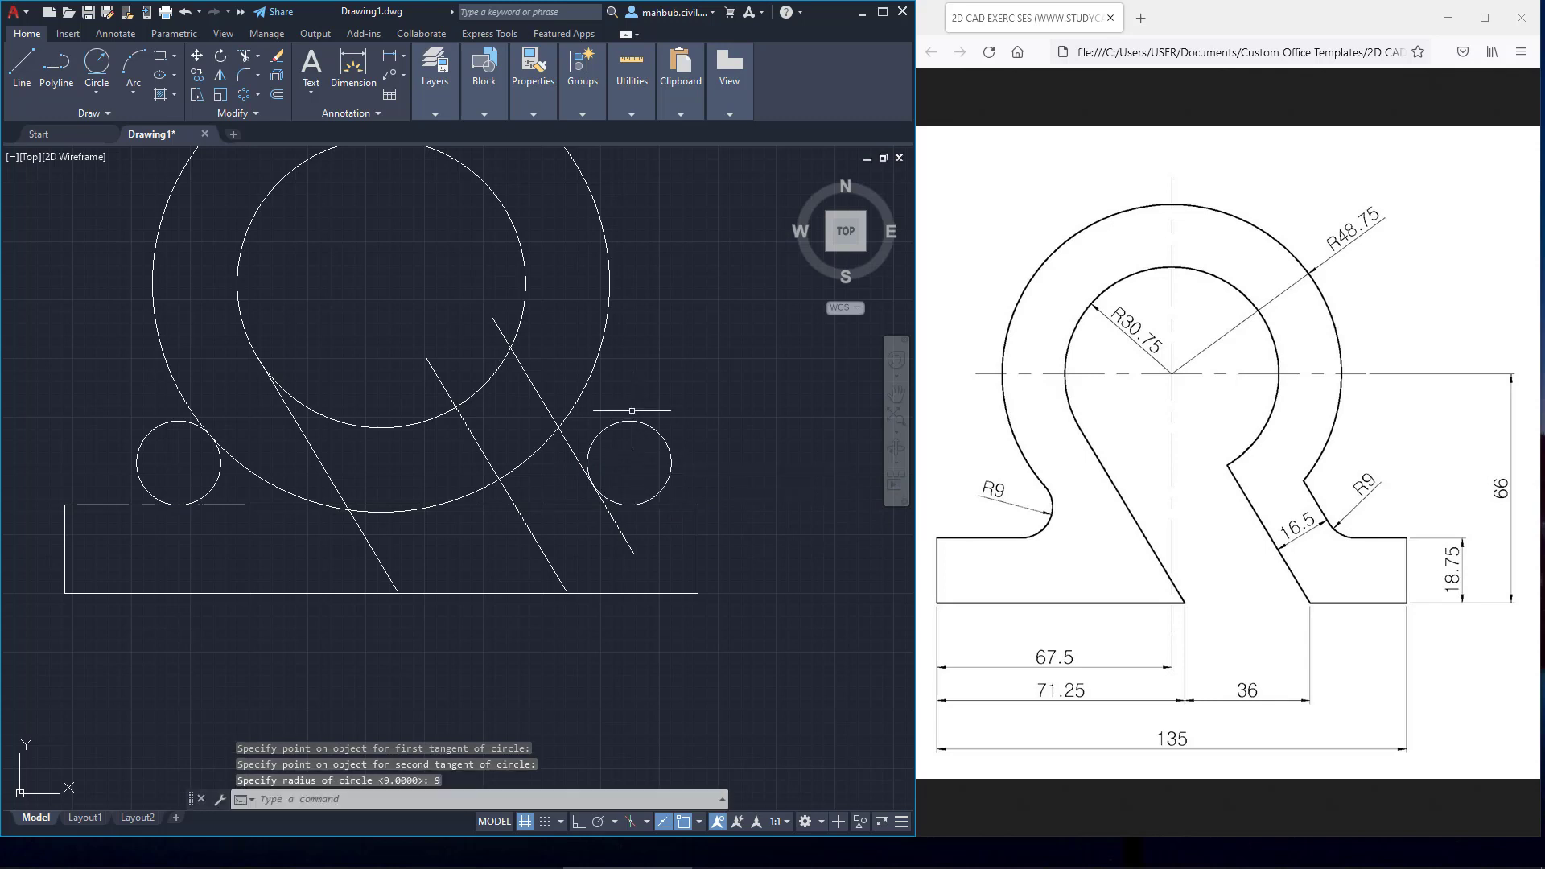
# Step: Trim the right small circle down to its lower-left fillet arc and cut off the slanted line portions inside the base
pyautogui.scroll(2, 625, 464)
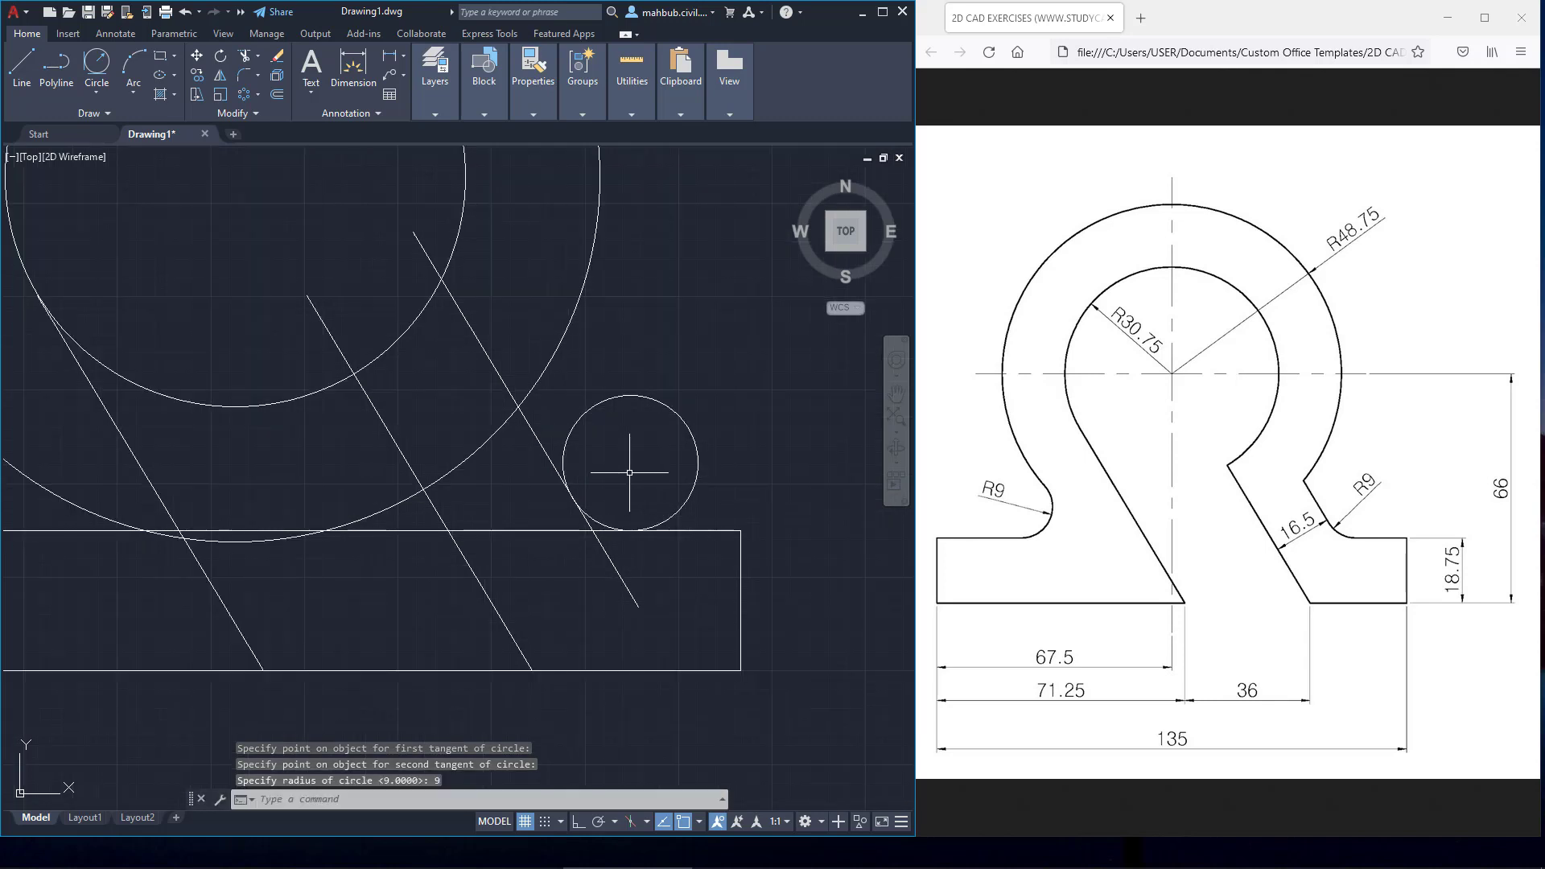
pyautogui.scroll(-3, 629, 467)
pyautogui.scroll(1, 624, 471)
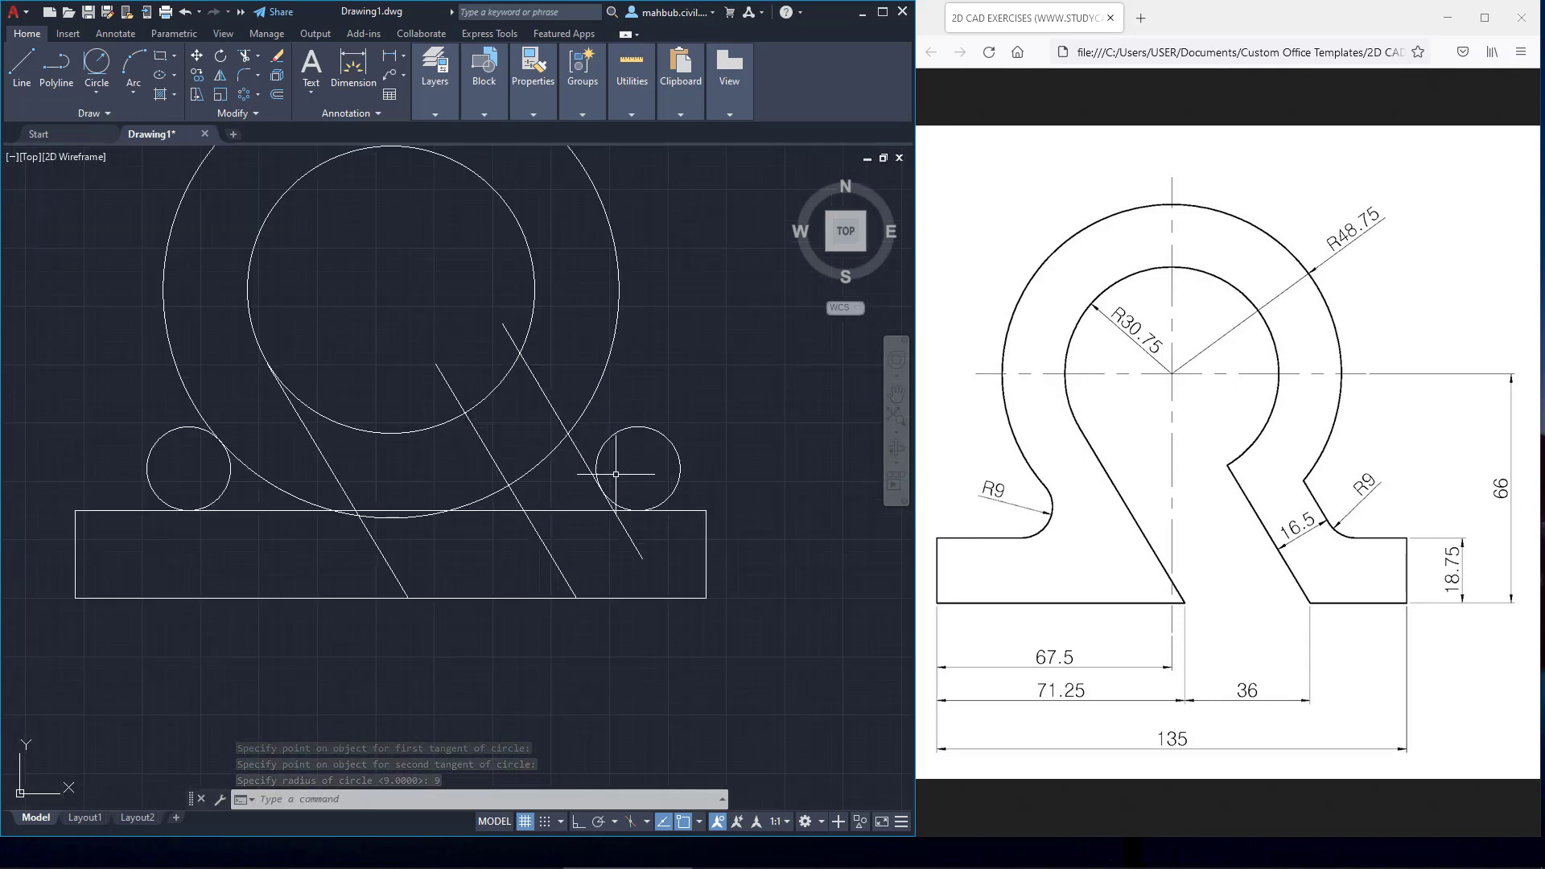
pyautogui.write('TRIM')
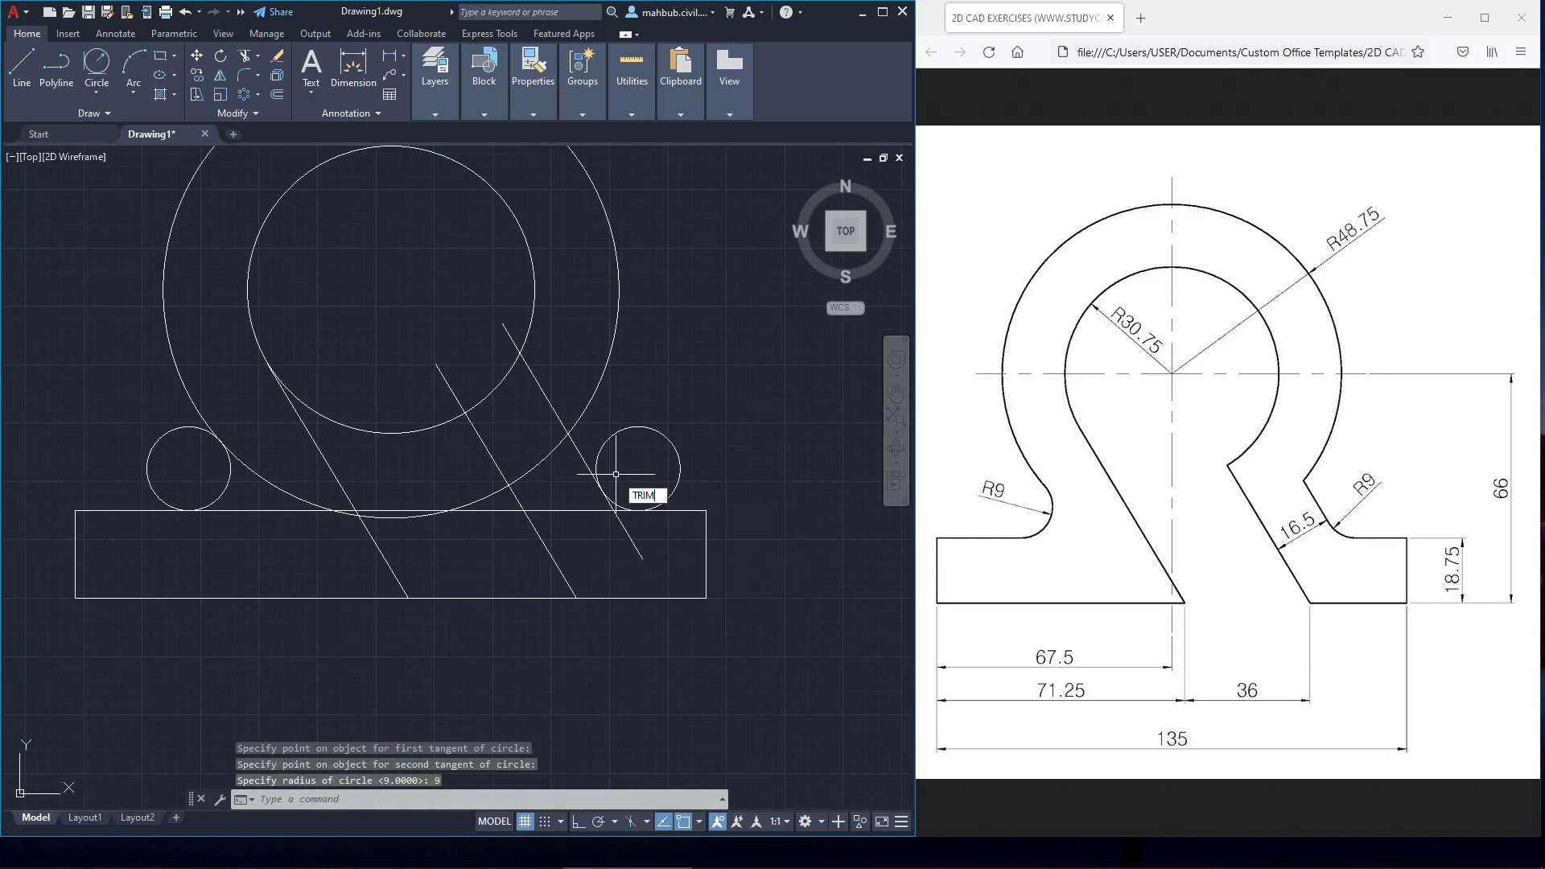
pyautogui.press('Return')
pyautogui.click(616, 475)
pyautogui.click(642, 410)
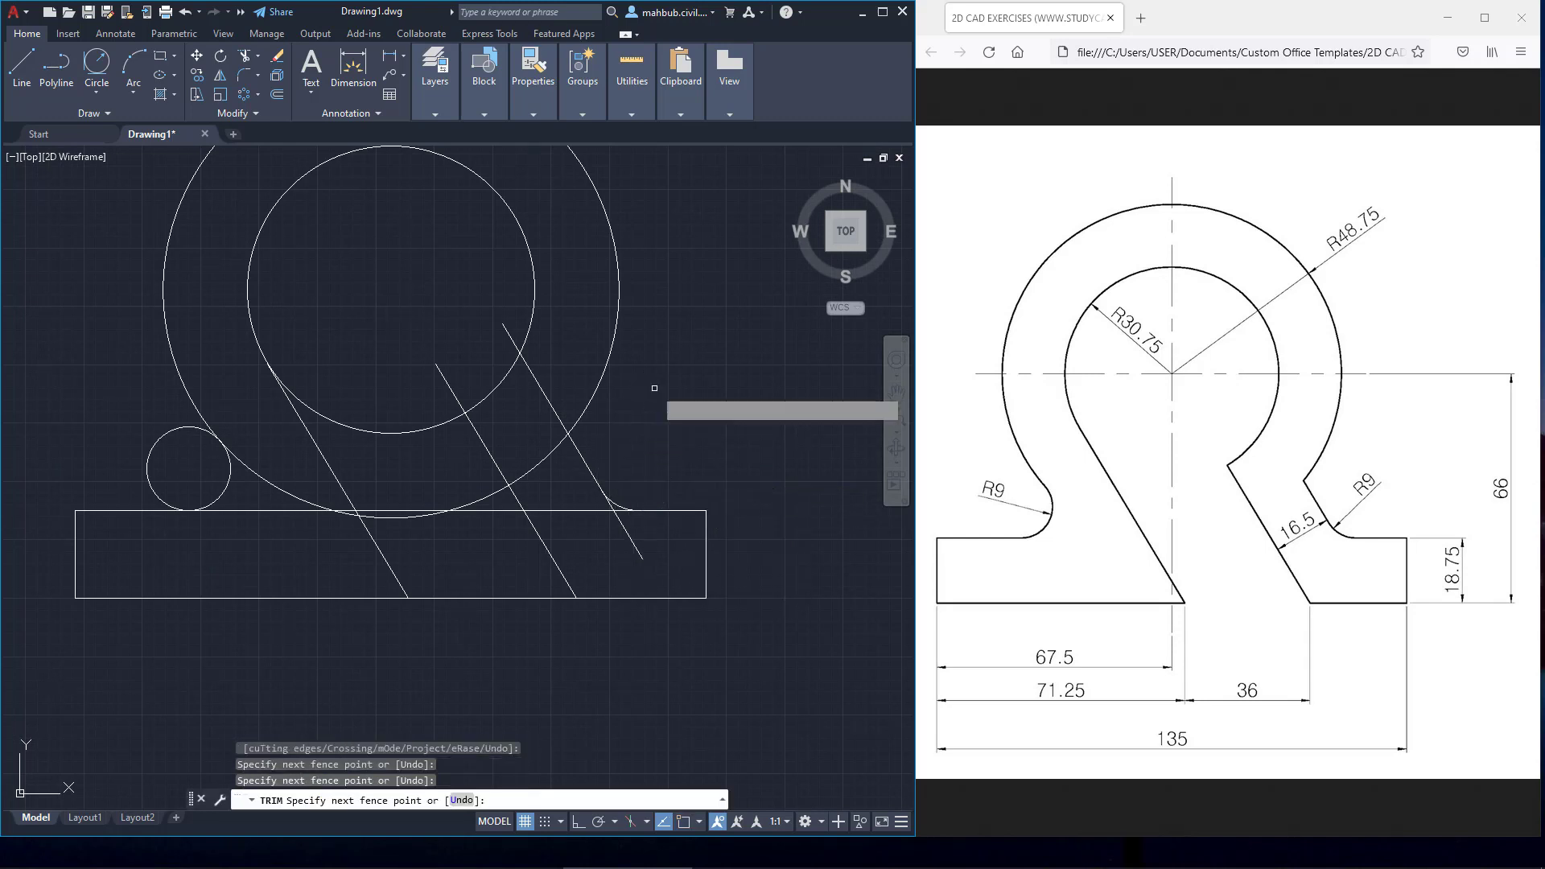
pyautogui.click(652, 534)
pyautogui.click(300, 577)
pyautogui.click(241, 522)
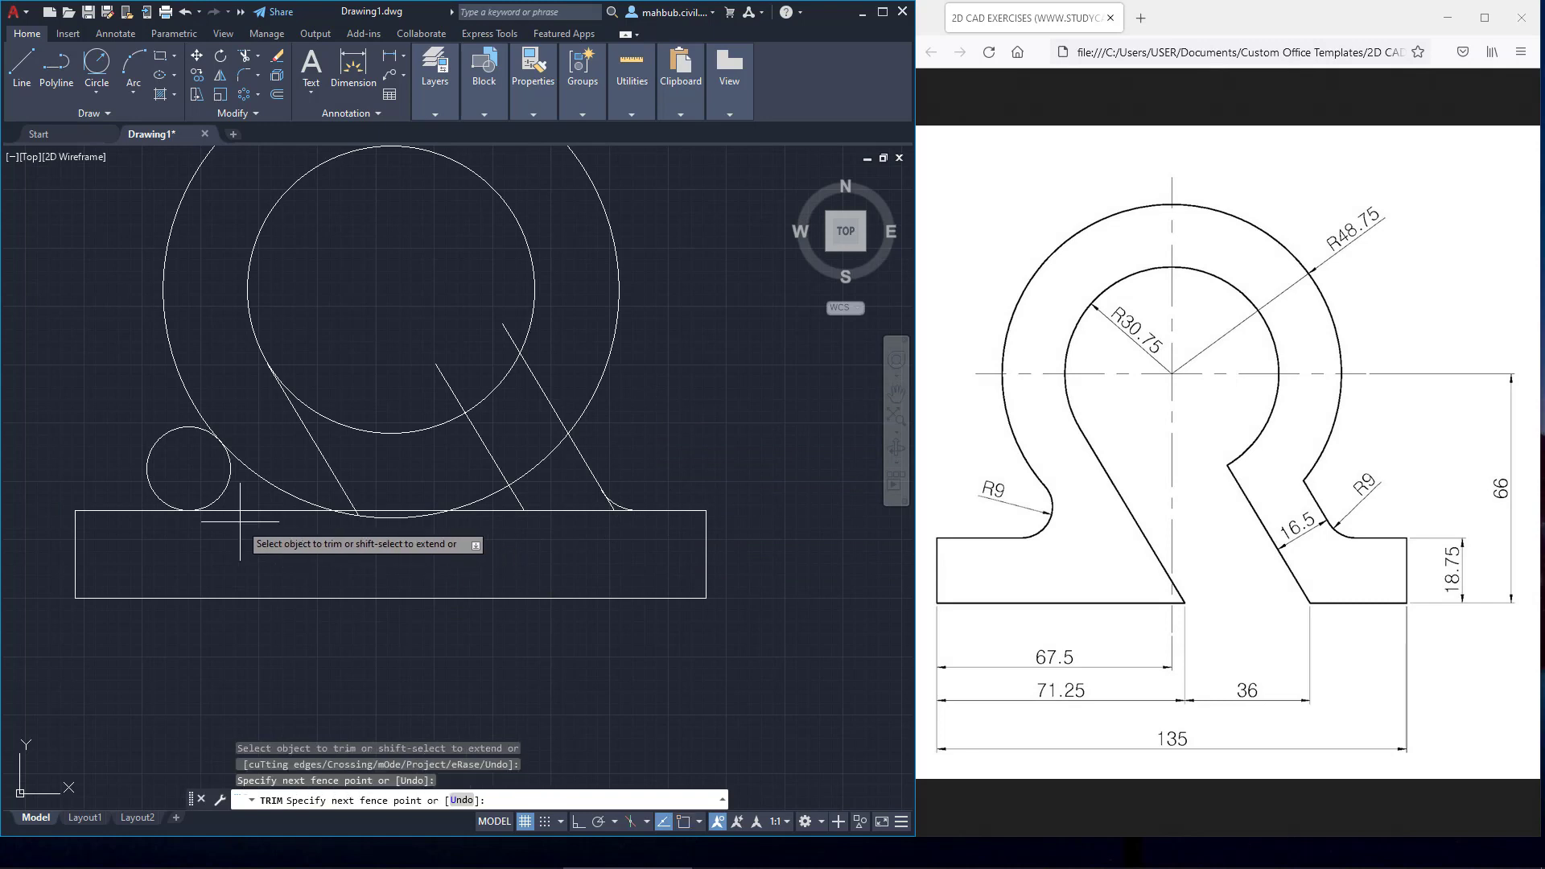
# Step: Trim the outer circle's lower part and the base's upper edge between the left small circle and the right fillet arc
pyautogui.click(255, 458)
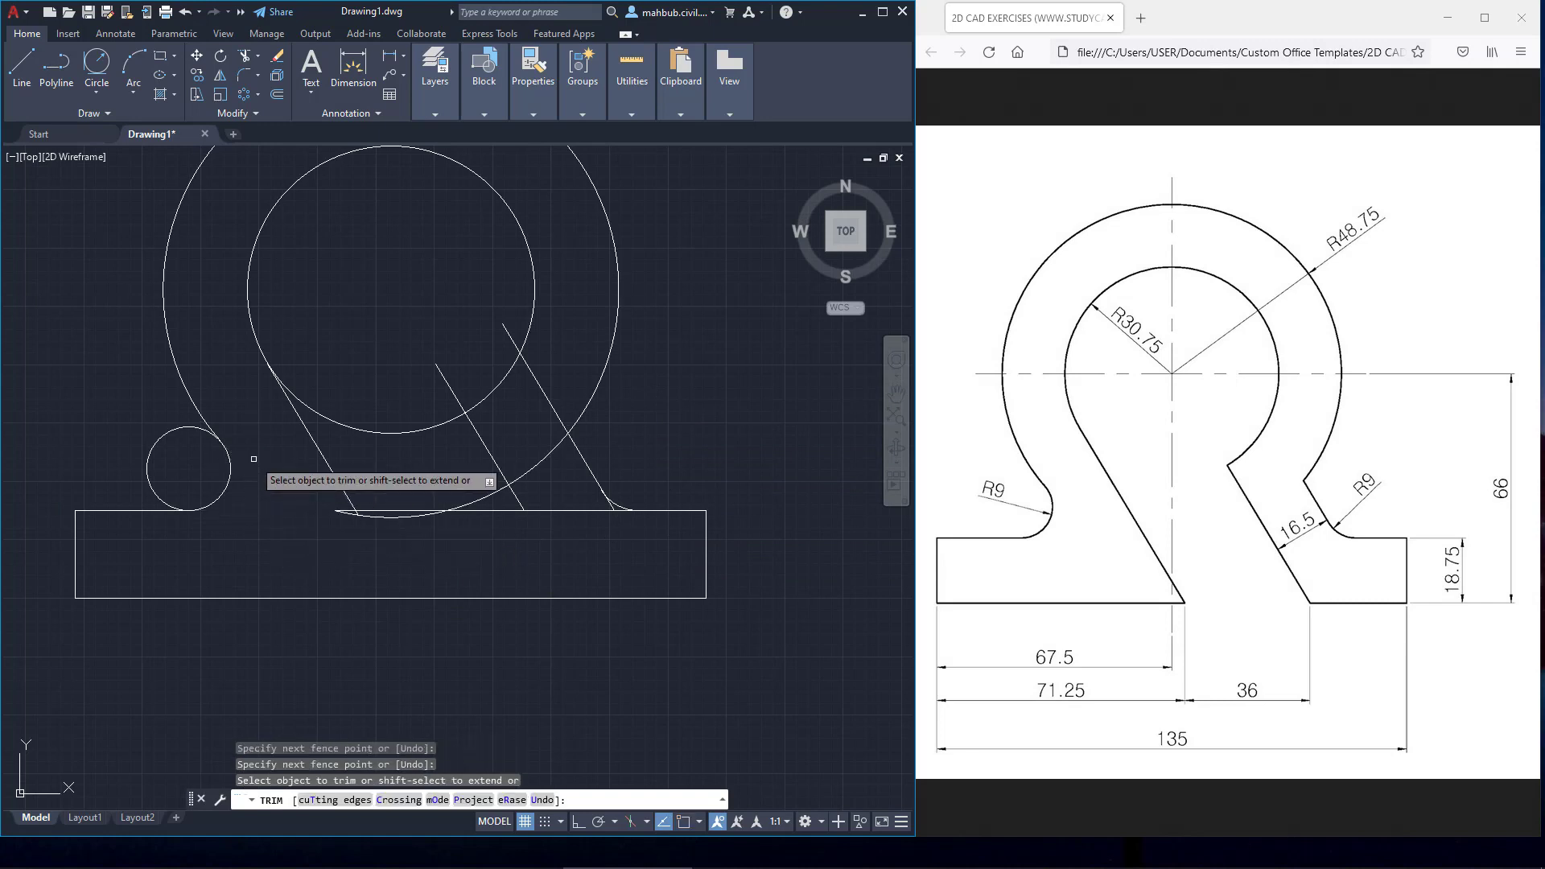
pyautogui.click(394, 509)
pyautogui.click(454, 511)
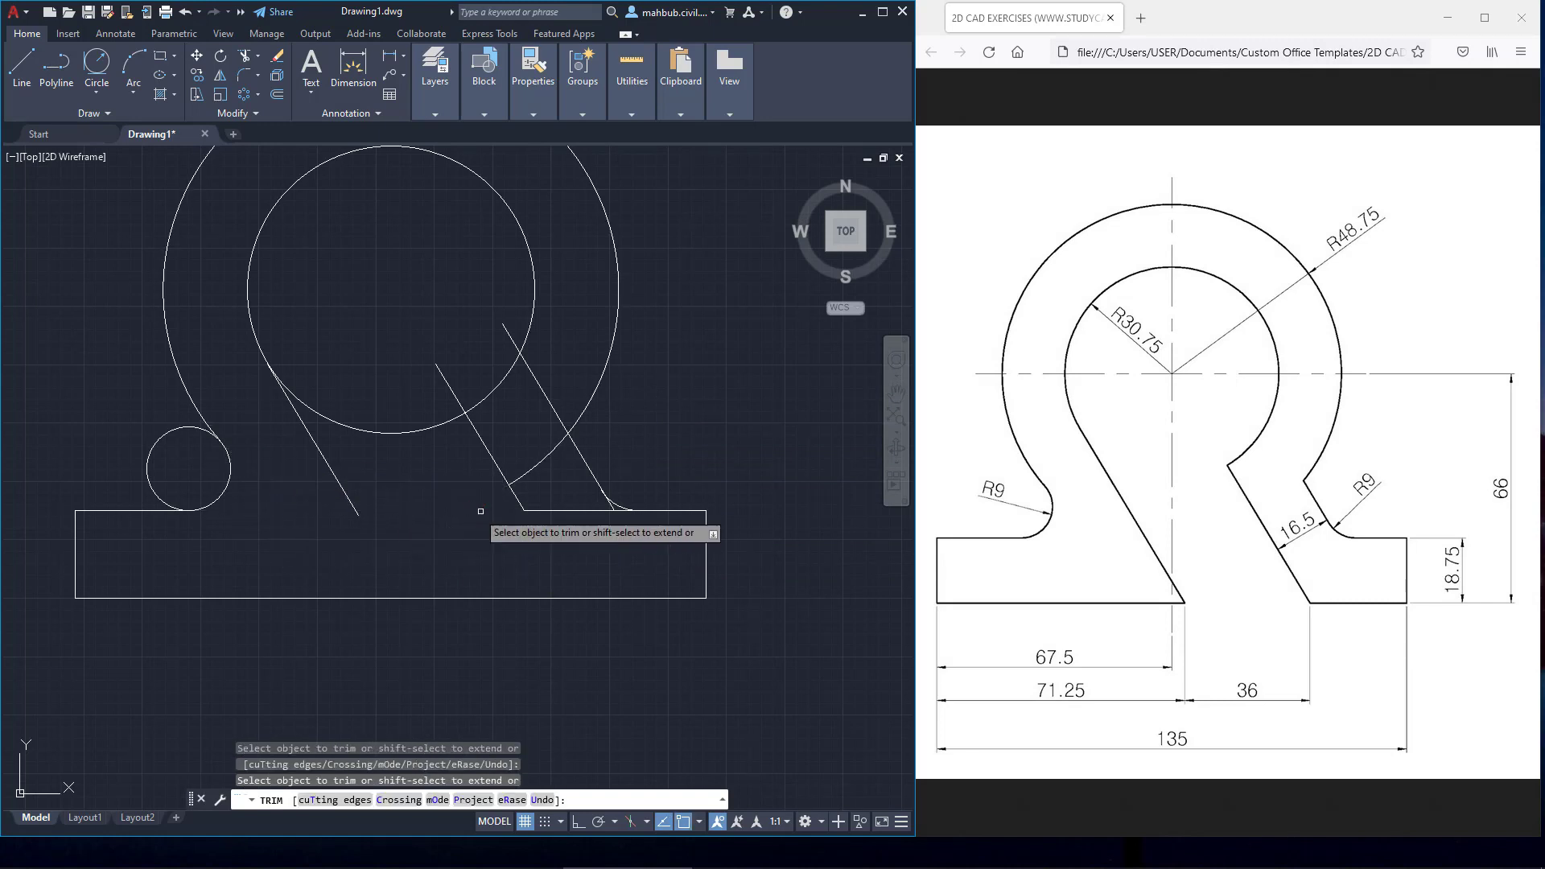
pyautogui.click(527, 470)
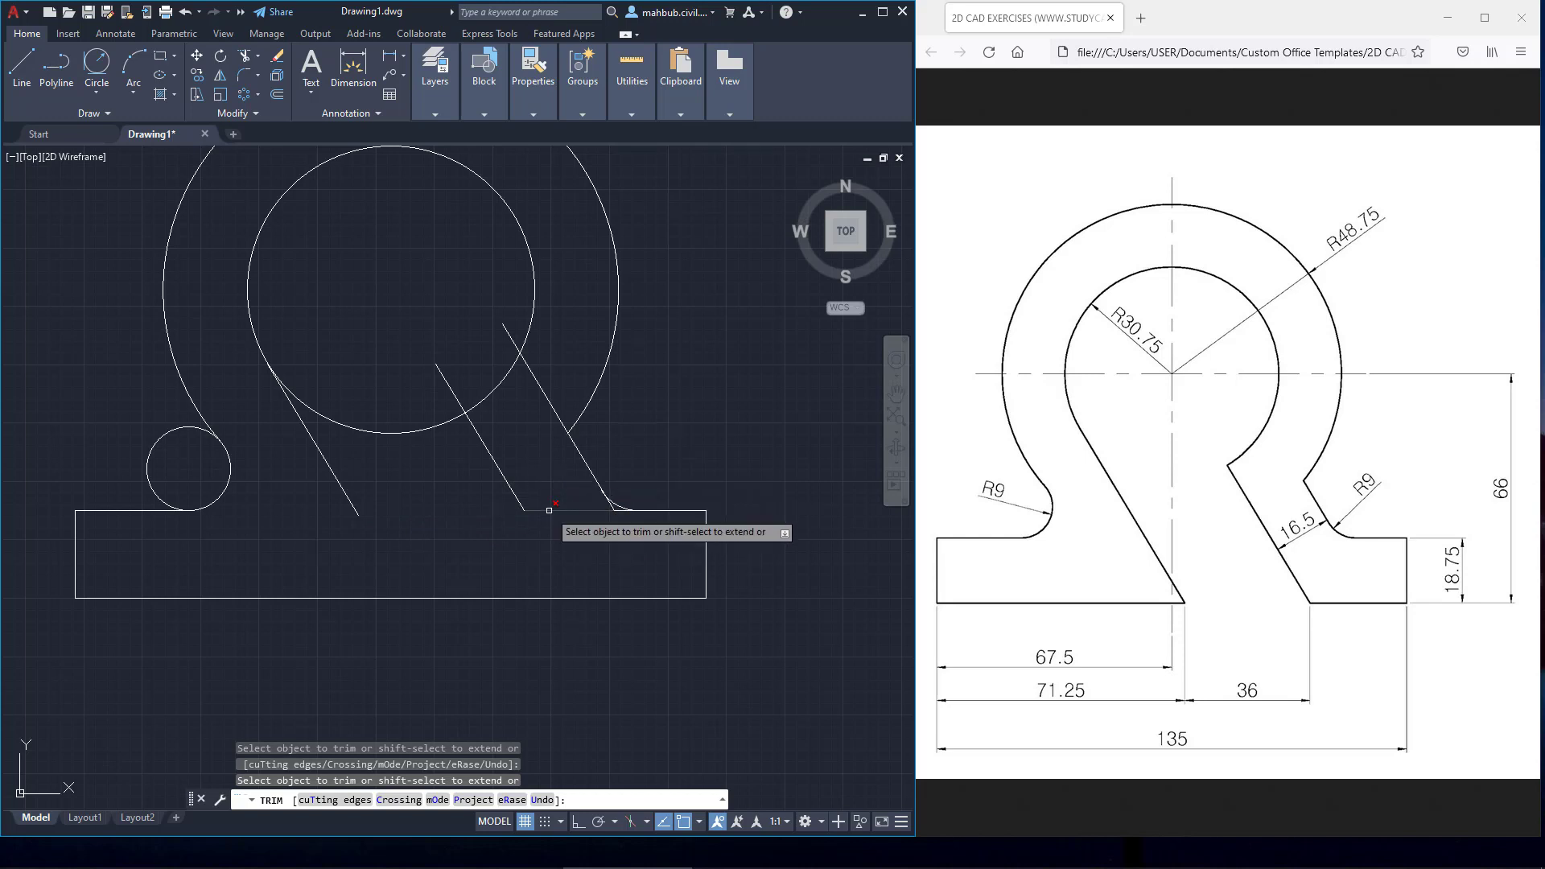
pyautogui.click(549, 510)
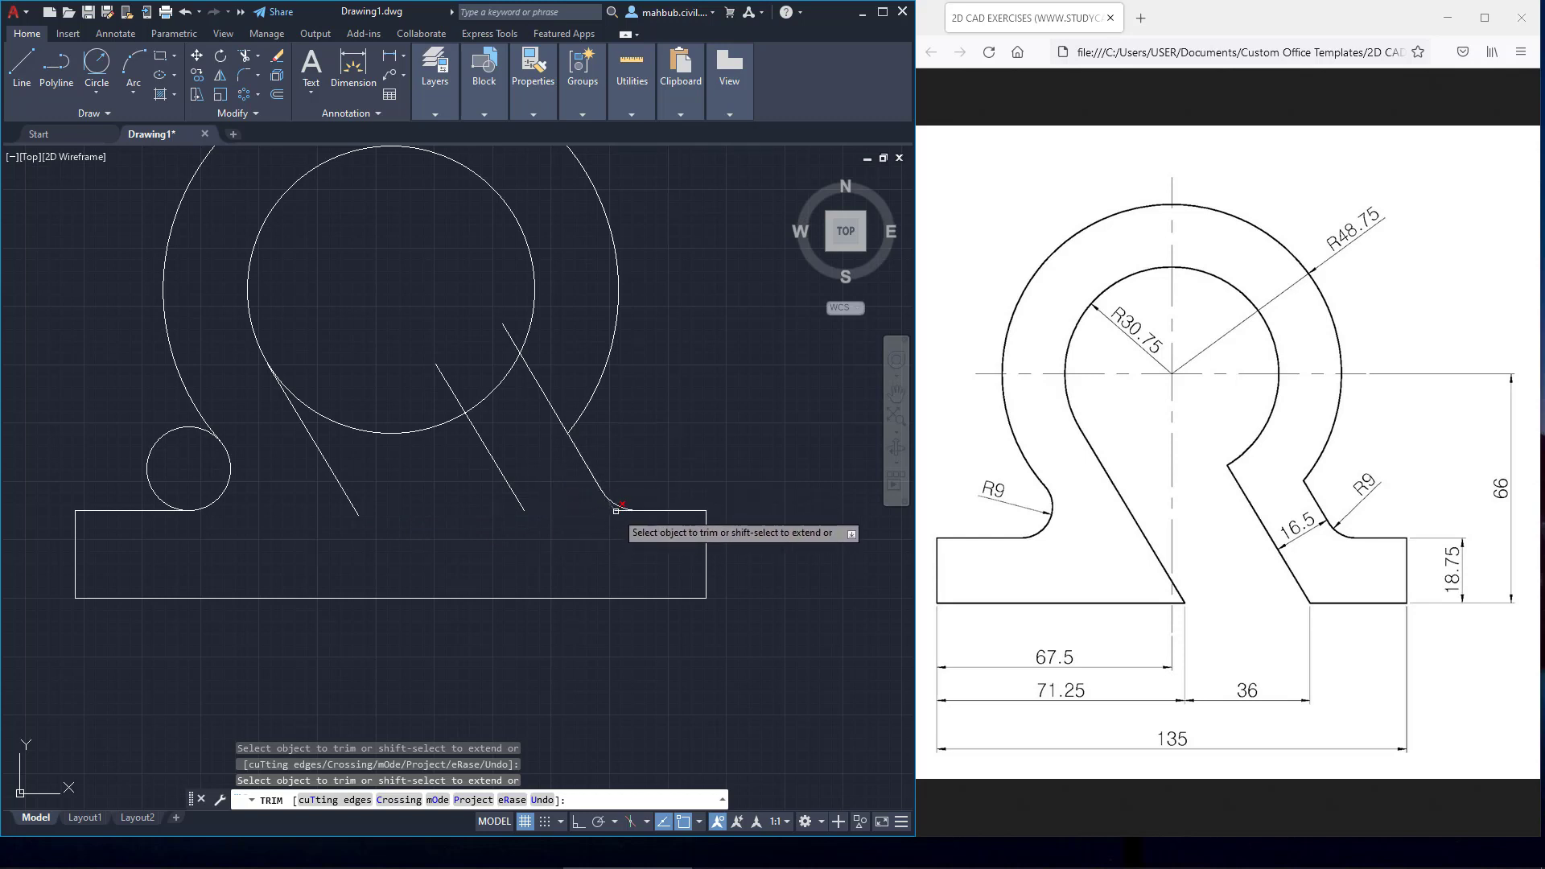
# Step: Trim the excess upper ends of the two right slanted lines and the inner circle's bottom opening, then finish Trim
pyautogui.click(548, 397)
pyautogui.click(516, 317)
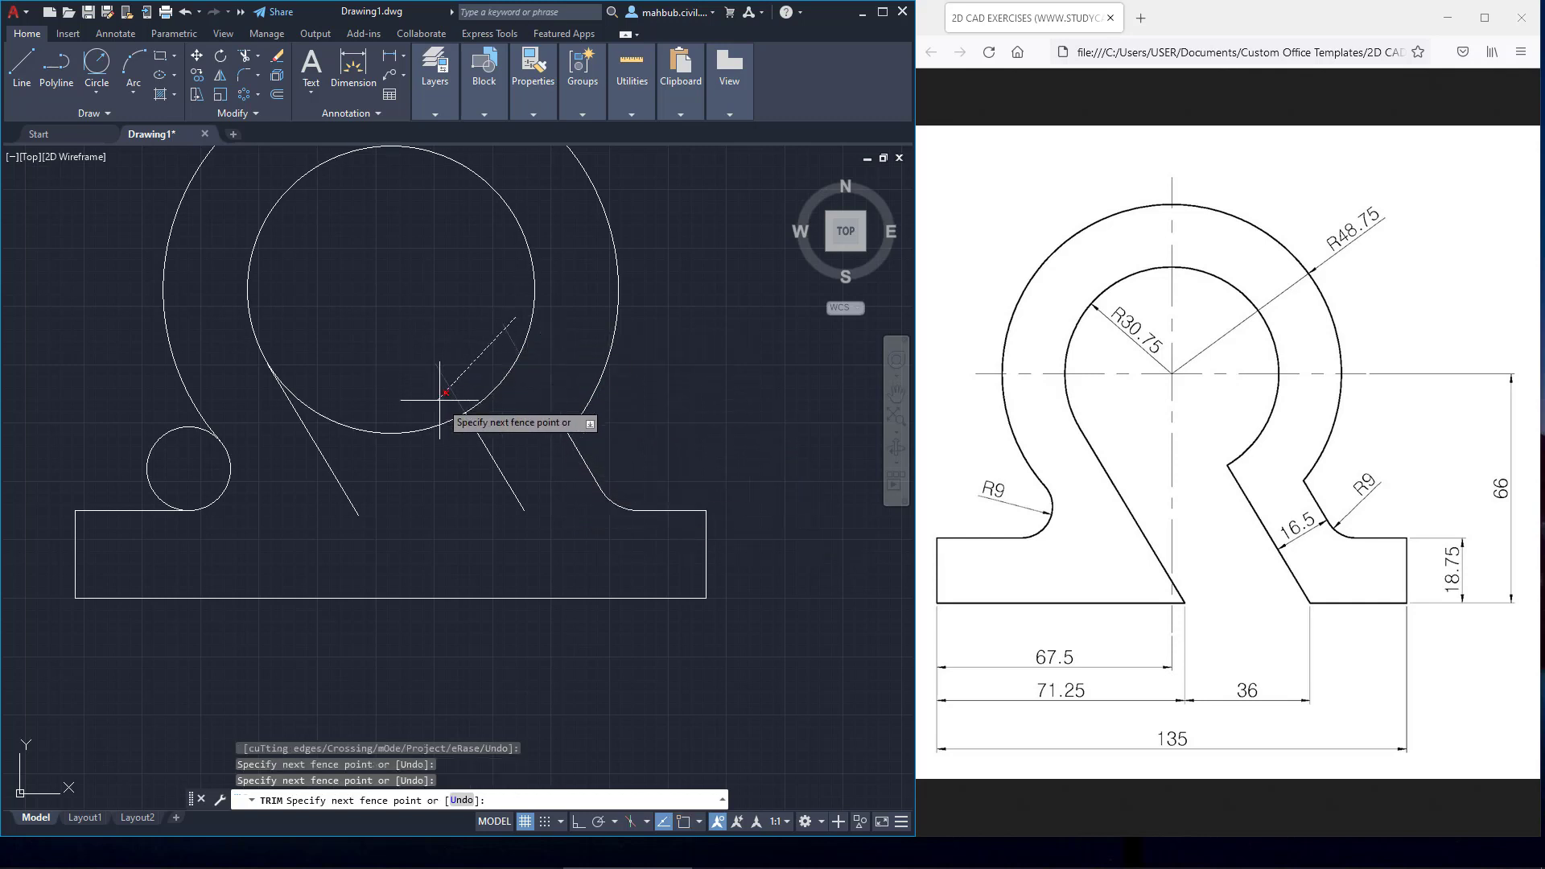
pyautogui.click(445, 393)
pyautogui.press('Return')
pyautogui.click(385, 430)
pyautogui.rightClick(386, 419)
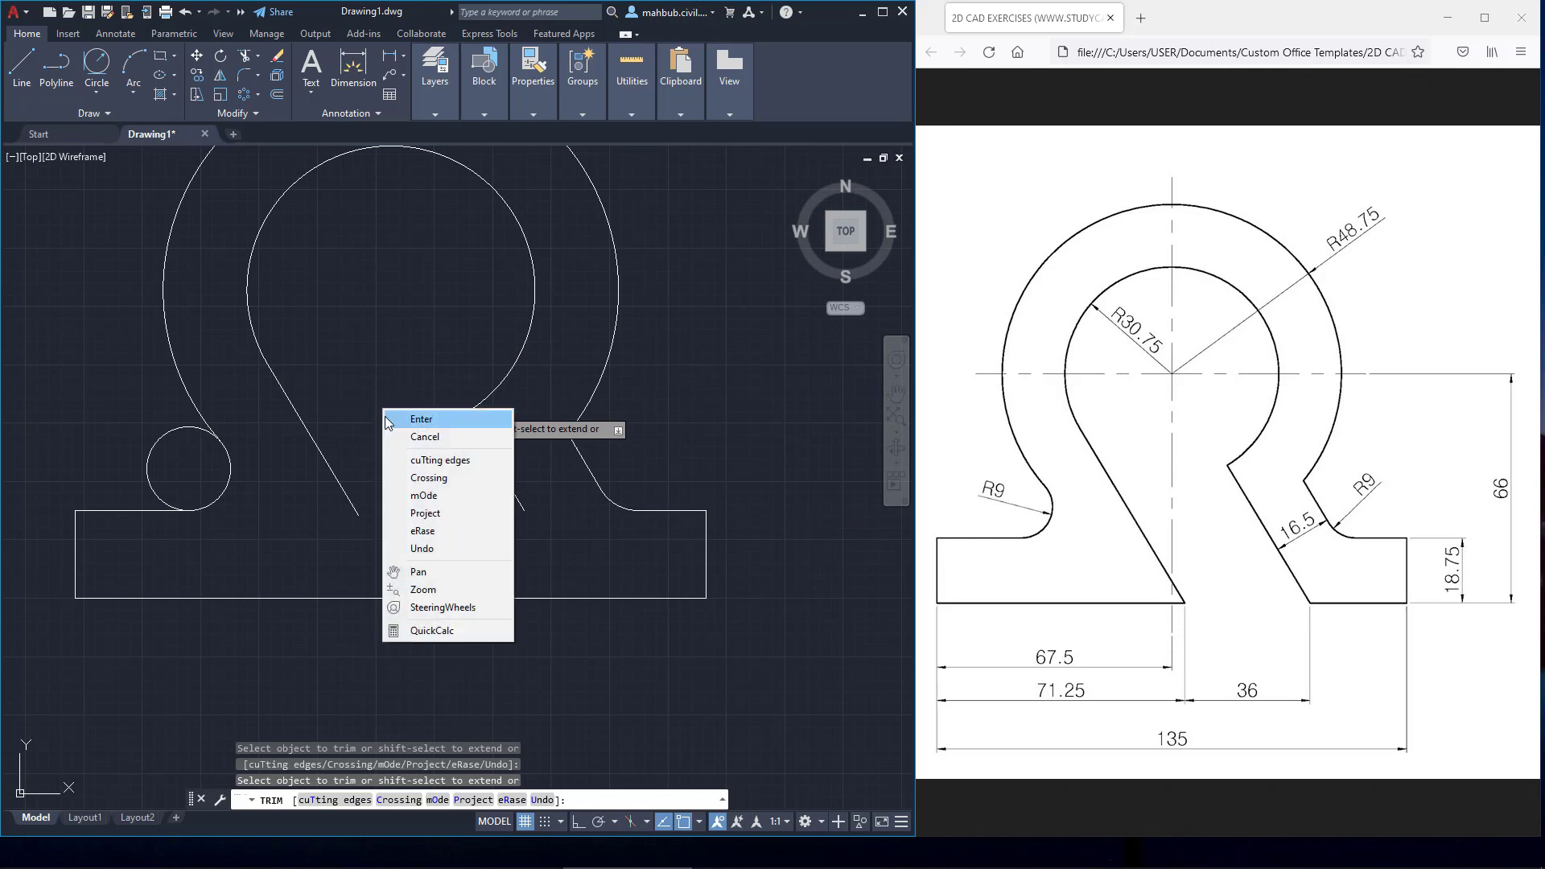
pyautogui.click(386, 419)
# Step: Stretch the left slanted line's lower end along its own direction to the base's lower edge
pyautogui.scroll(5, 403, 717)
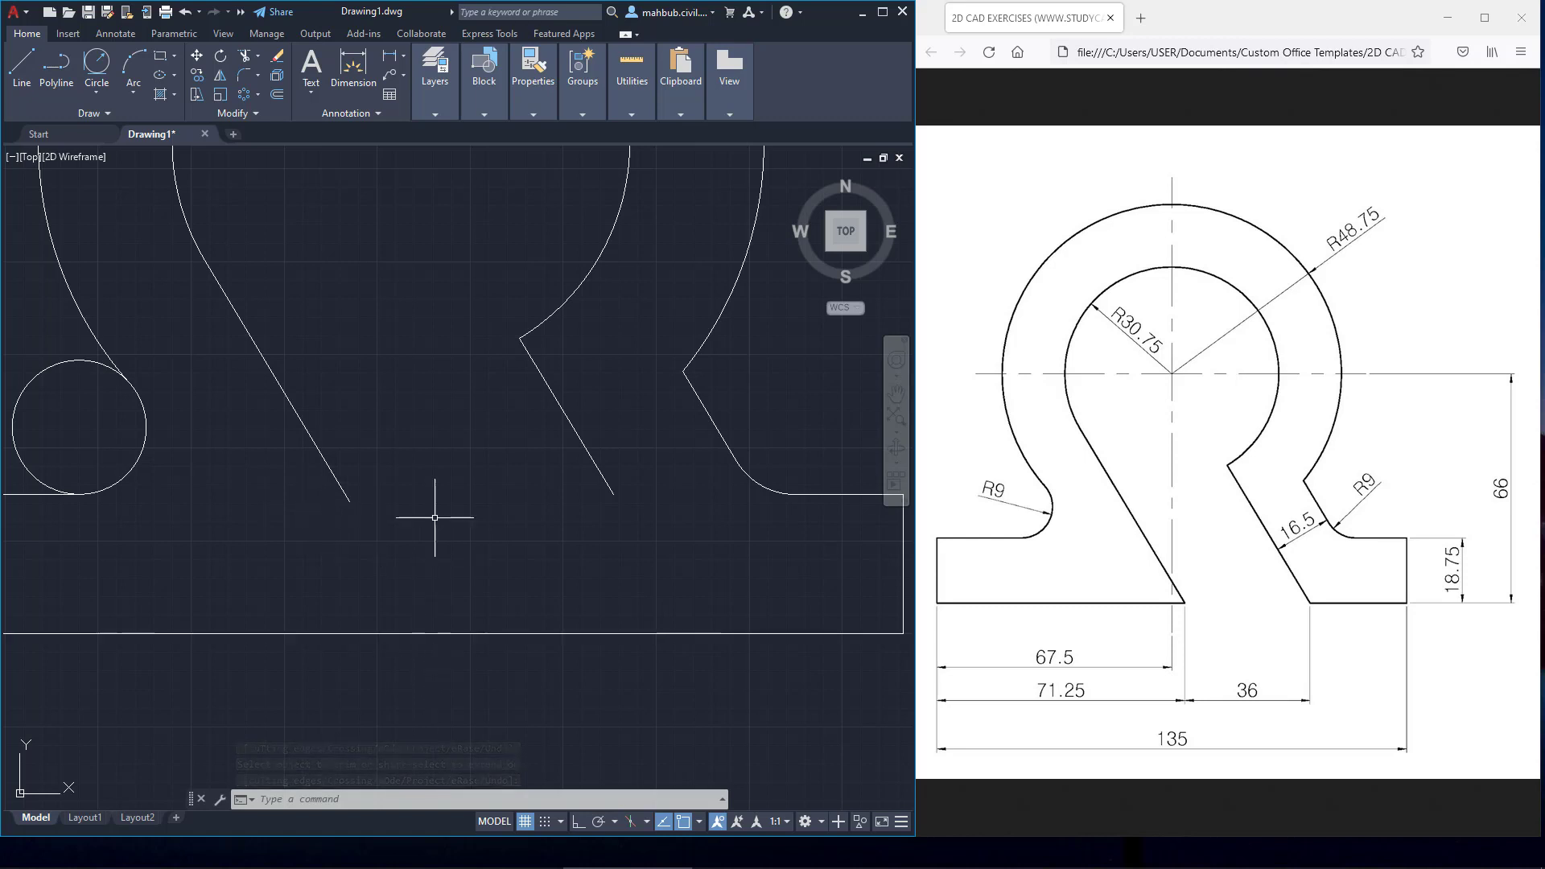
pyautogui.scroll(-2, 426, 485)
pyautogui.click(375, 480)
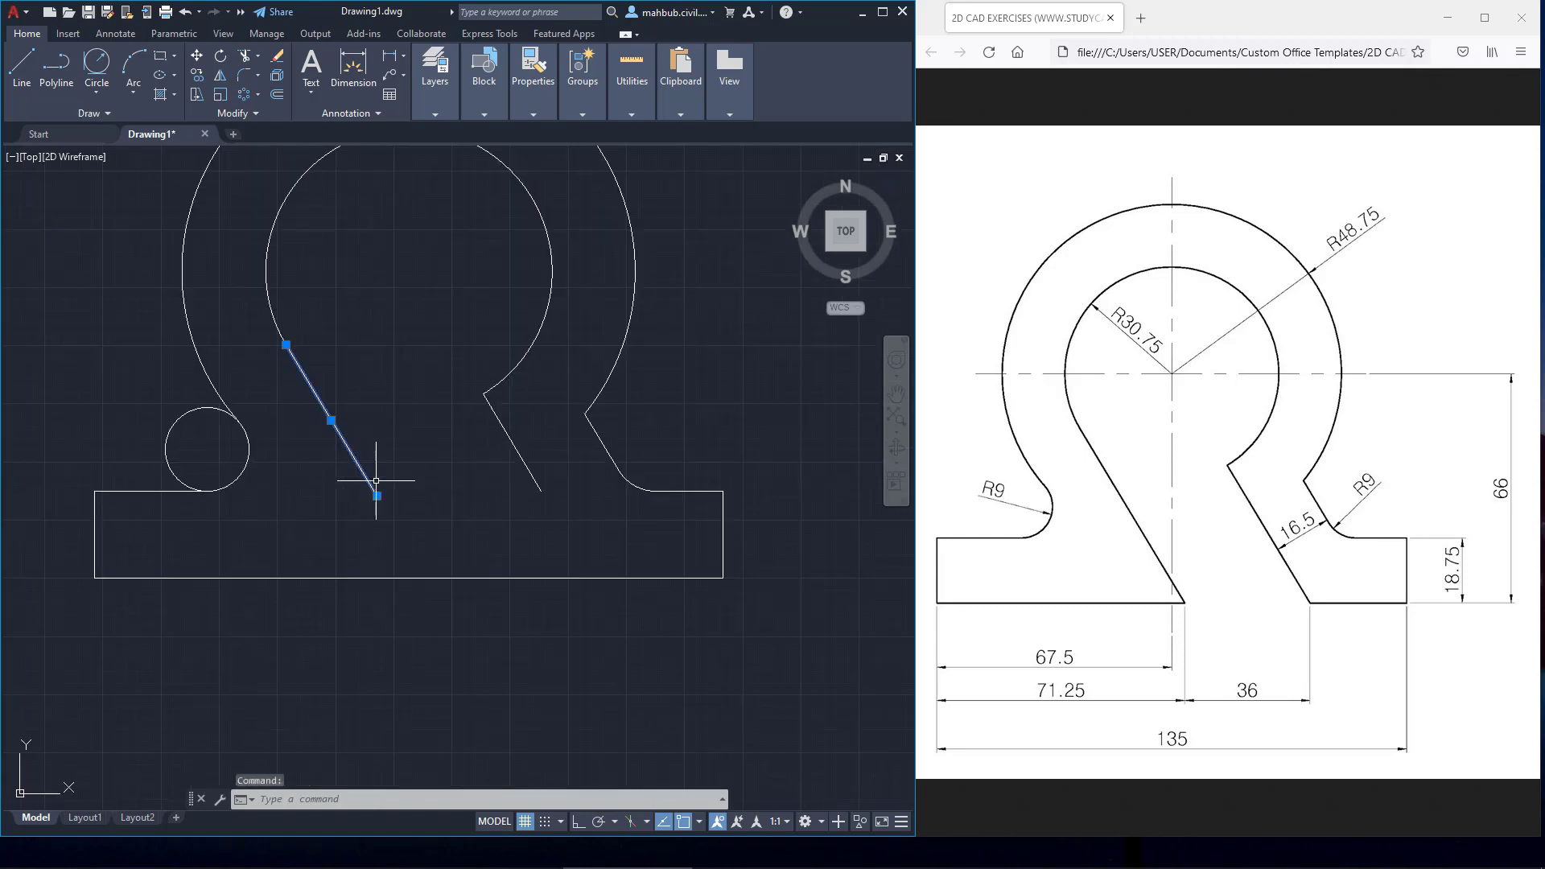
pyautogui.click(377, 495)
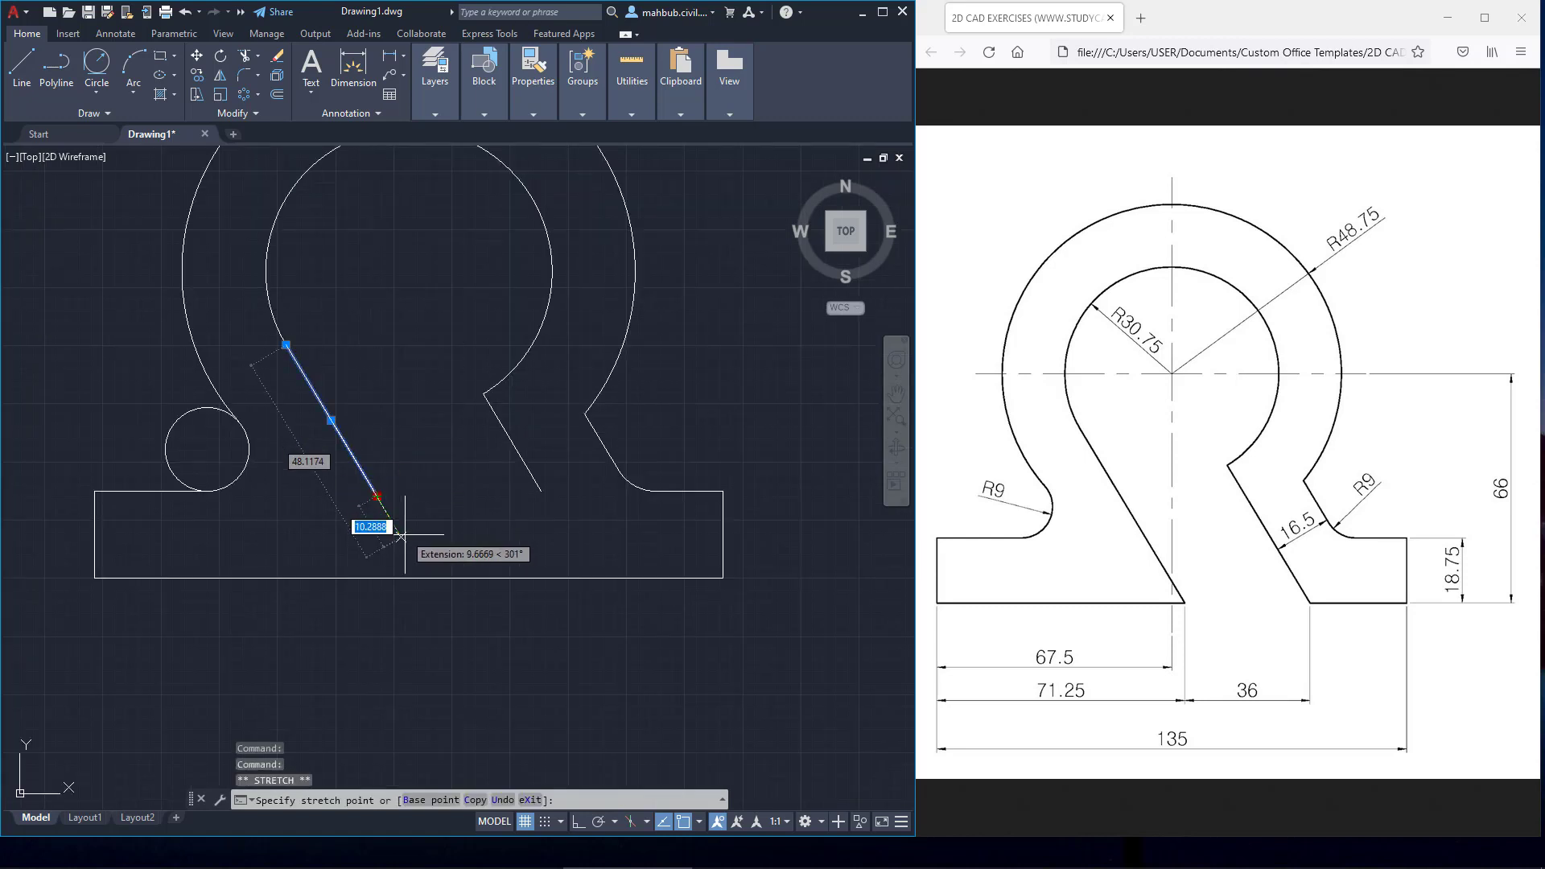
pyautogui.click(427, 578)
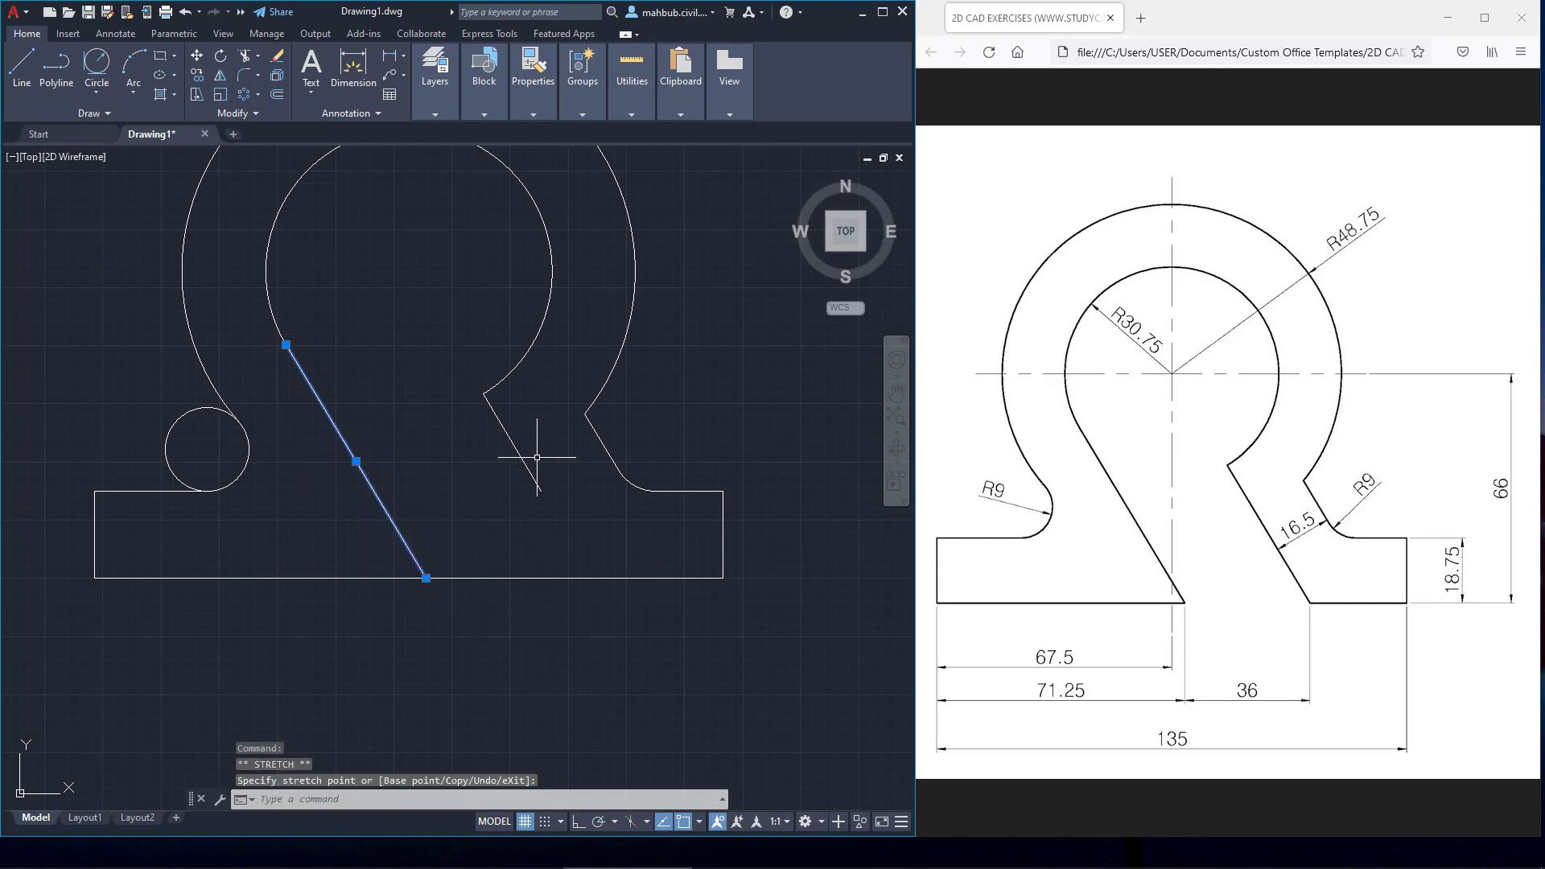
# Step: Extend the middle slanted line's lower end to the base's lower edge by grip stretching and clear the stray selection window
pyautogui.click(535, 481)
pyautogui.click(541, 490)
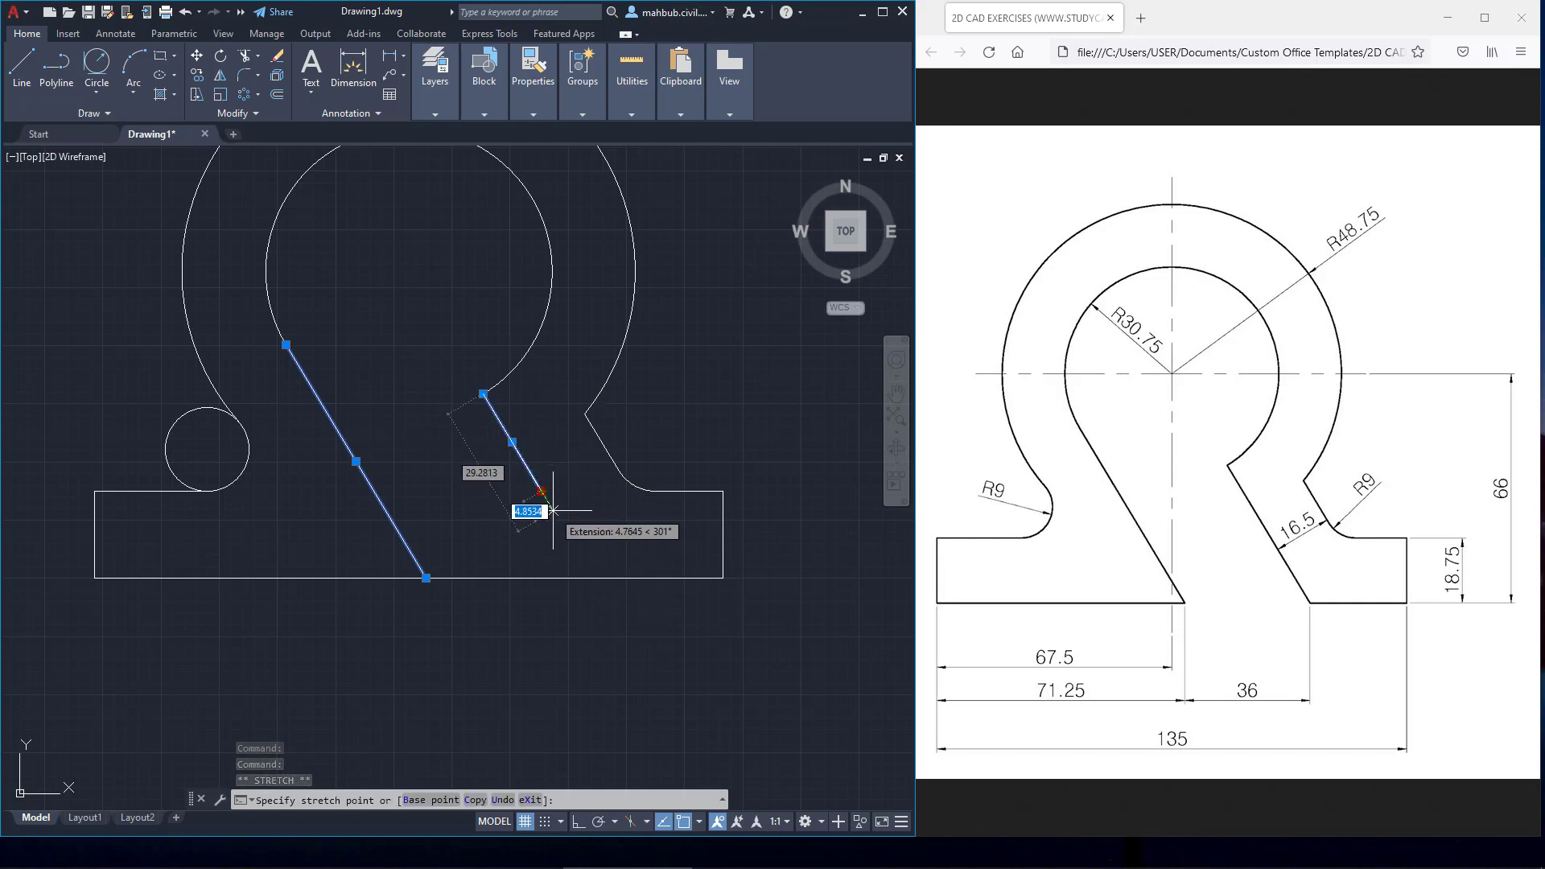
pyautogui.click(595, 576)
pyautogui.rightClick(596, 519)
pyautogui.click(580, 507)
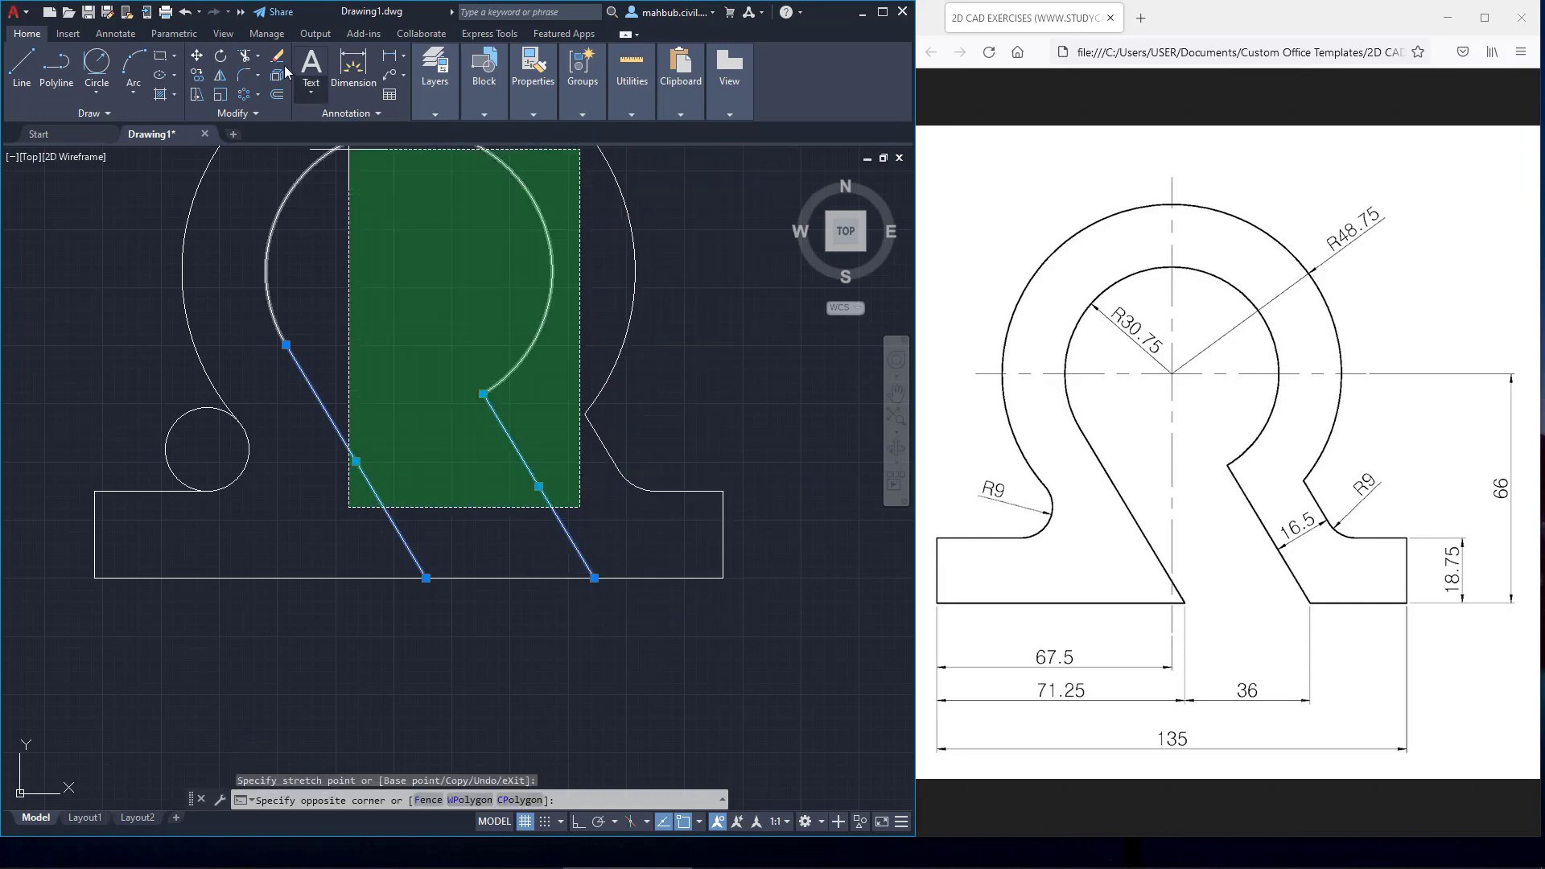
pyautogui.press('Escape')
# Step: Trim the base's lower edge between the two slanted lines to open the omega's gap
pyautogui.click(247, 57)
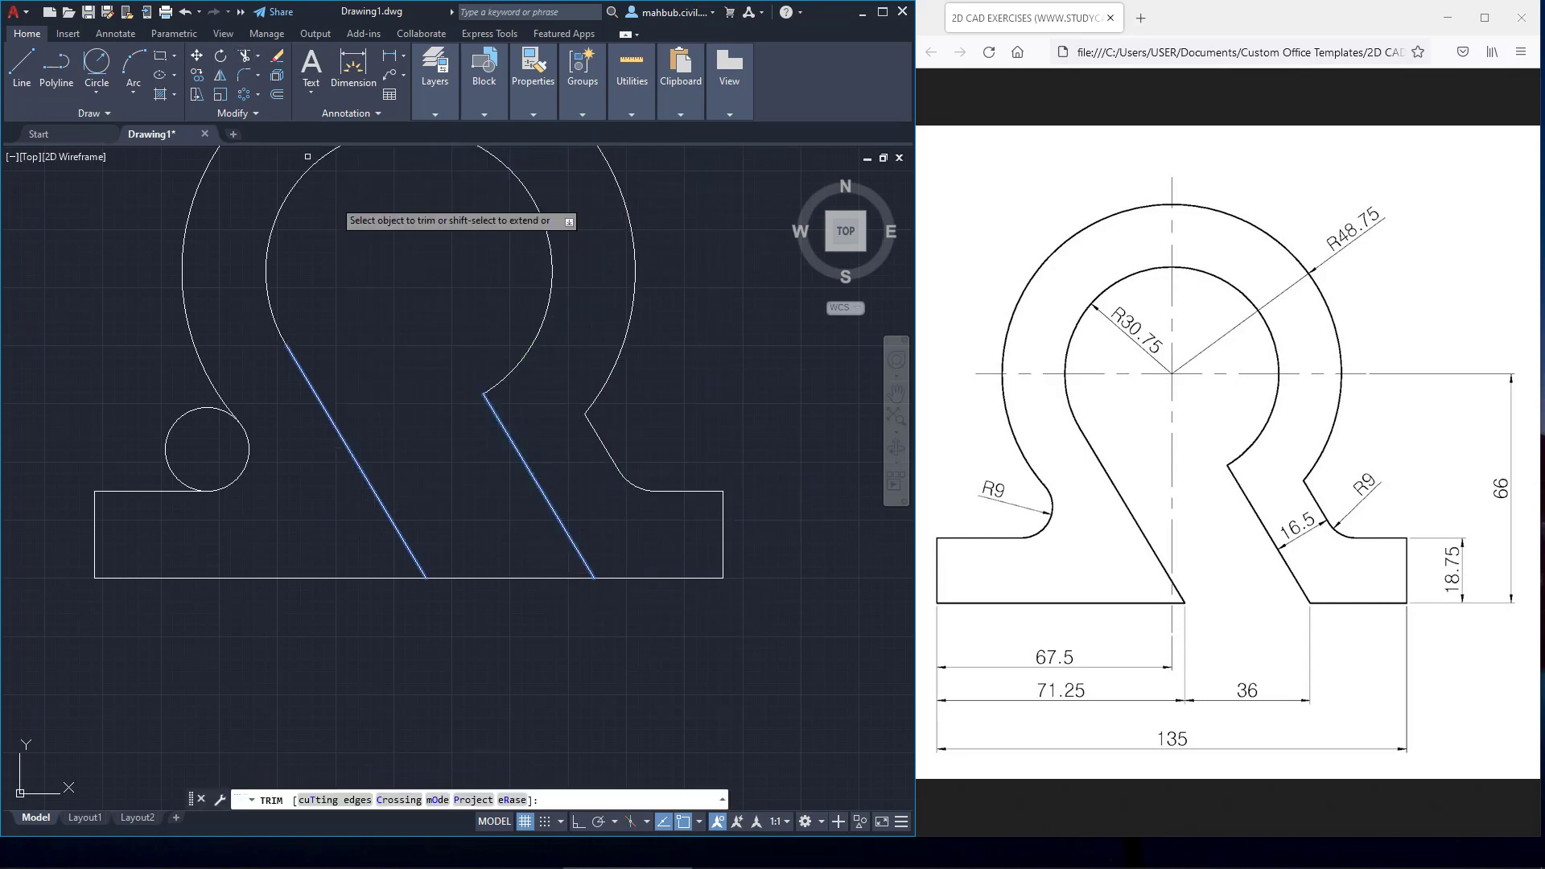
pyautogui.moveTo(467, 514); pyautogui.dragTo(499, 639)
pyautogui.rightClick(441, 448)
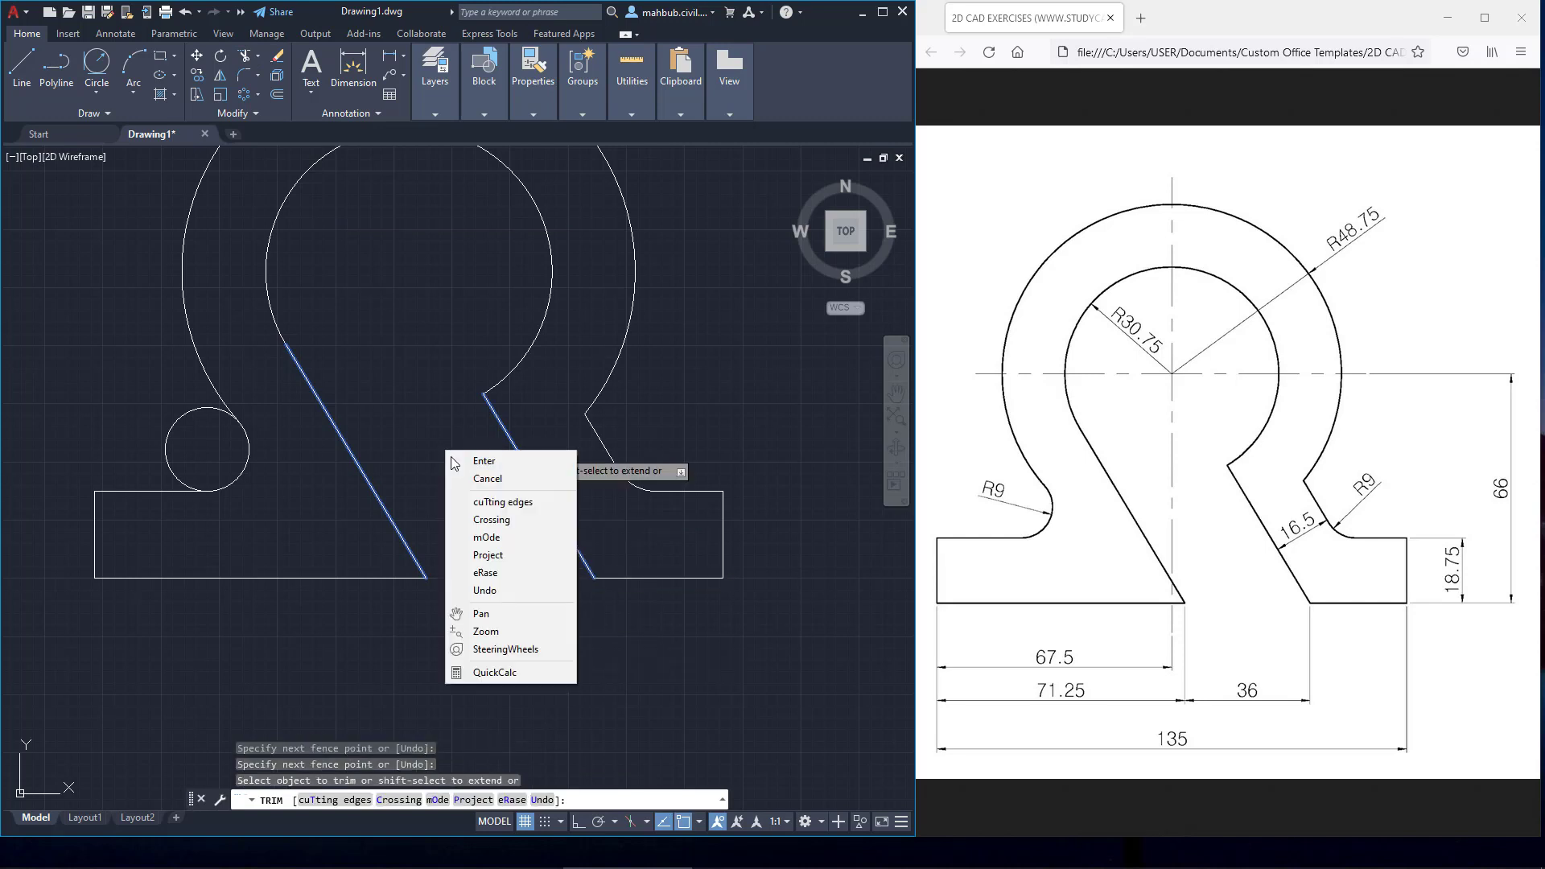
pyautogui.click(463, 462)
pyautogui.scroll(-2, 458, 456)
pyautogui.moveTo(431, 326); pyautogui.dragTo(462, 385, button='middle')
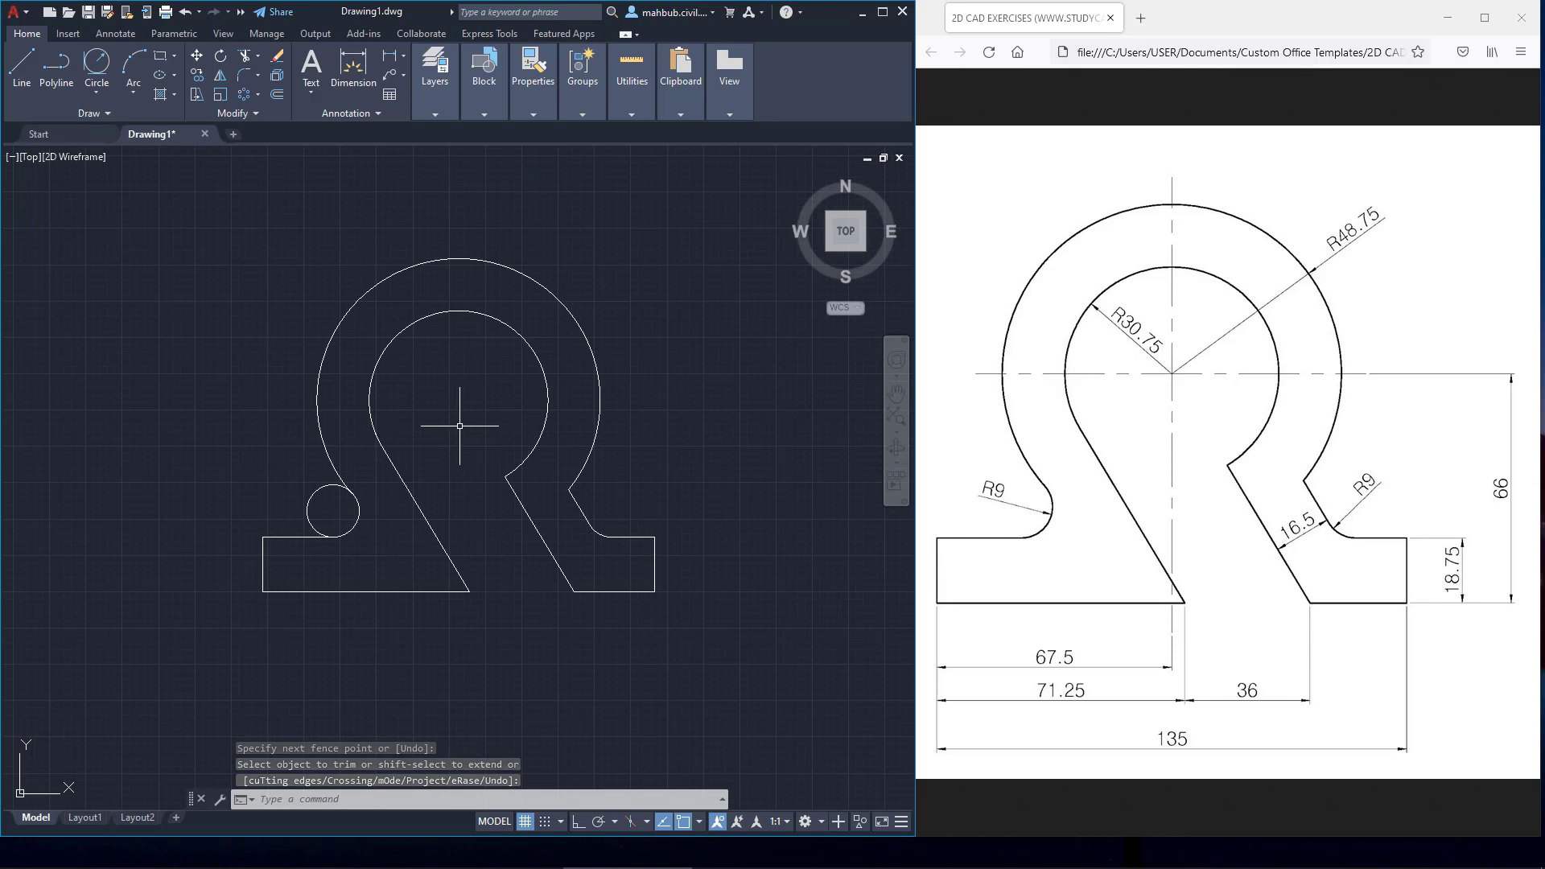
# Step: Trim the left small circle down to its right-hand fillet arc between the outer arc and the base's upper edge
pyautogui.scroll(2, 460, 426)
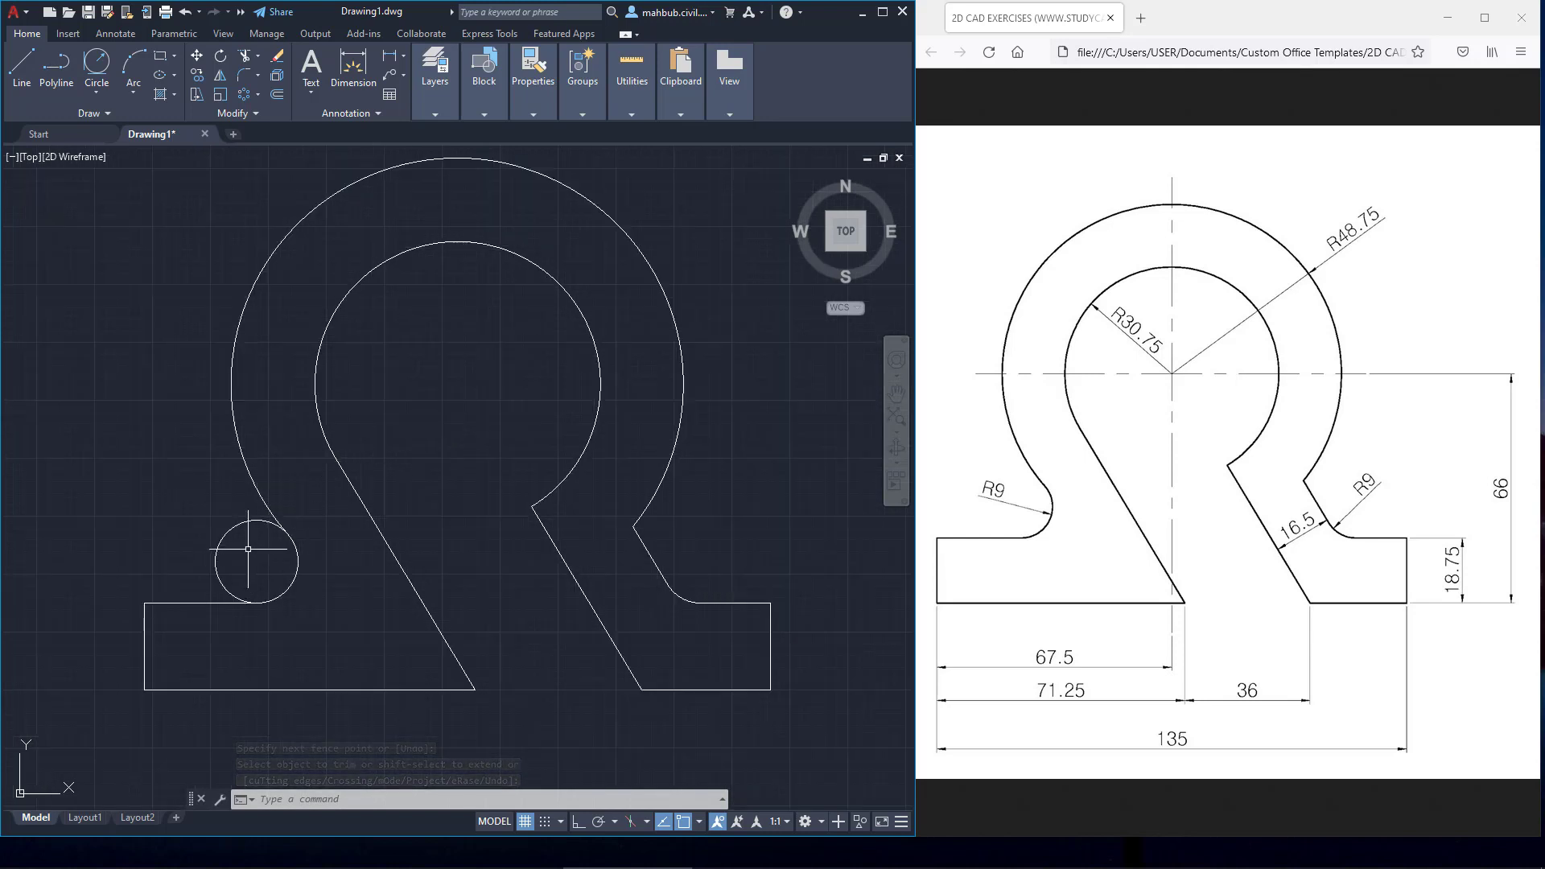
pyautogui.click(246, 58)
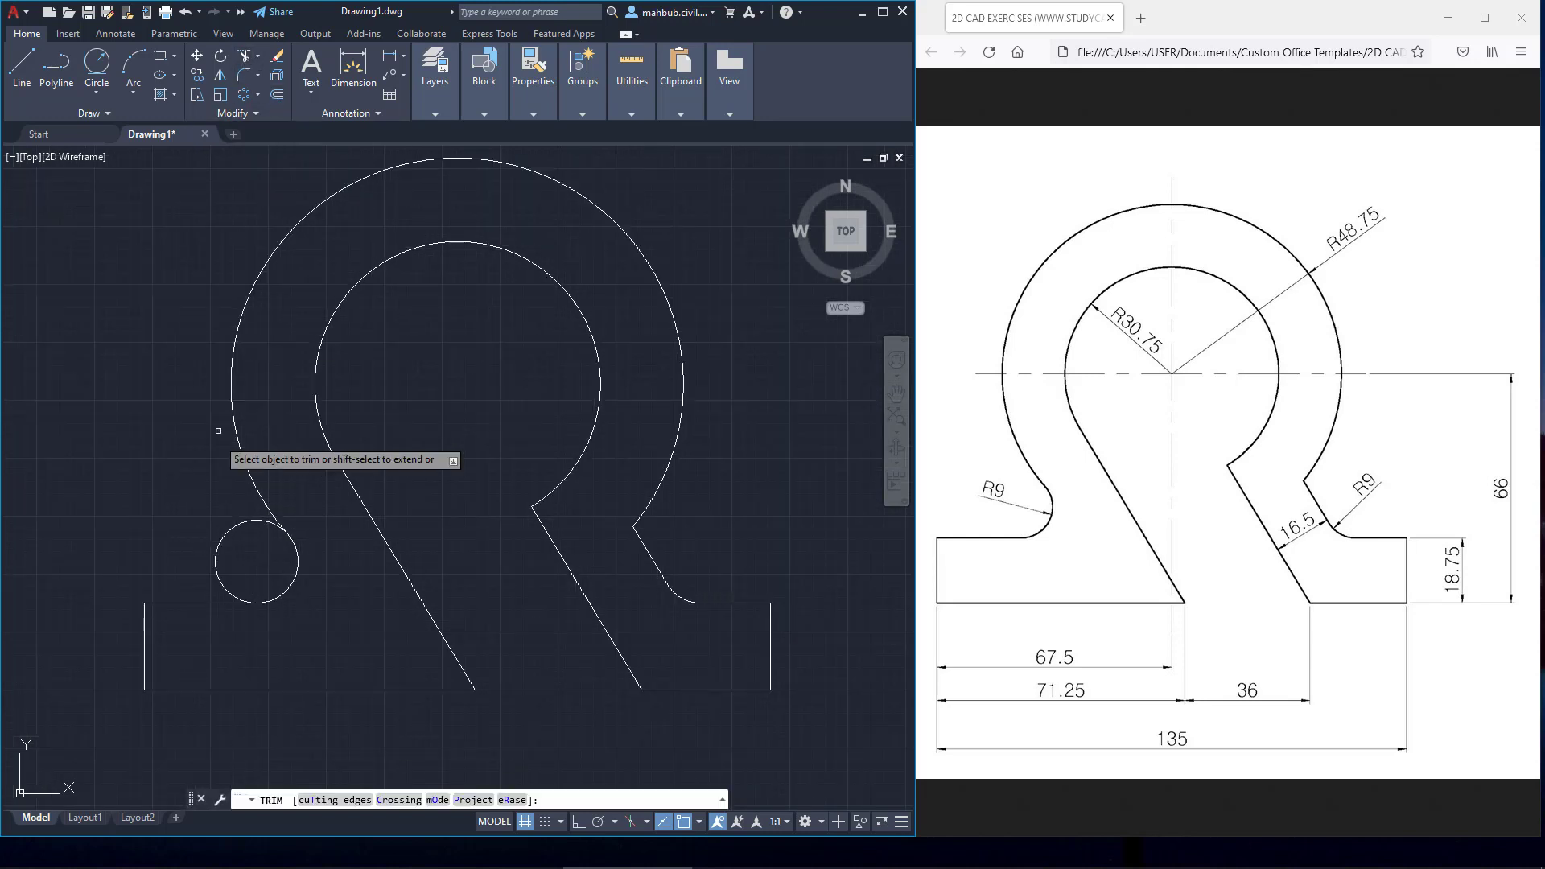
pyautogui.click(254, 551)
pyautogui.rightClick(156, 503)
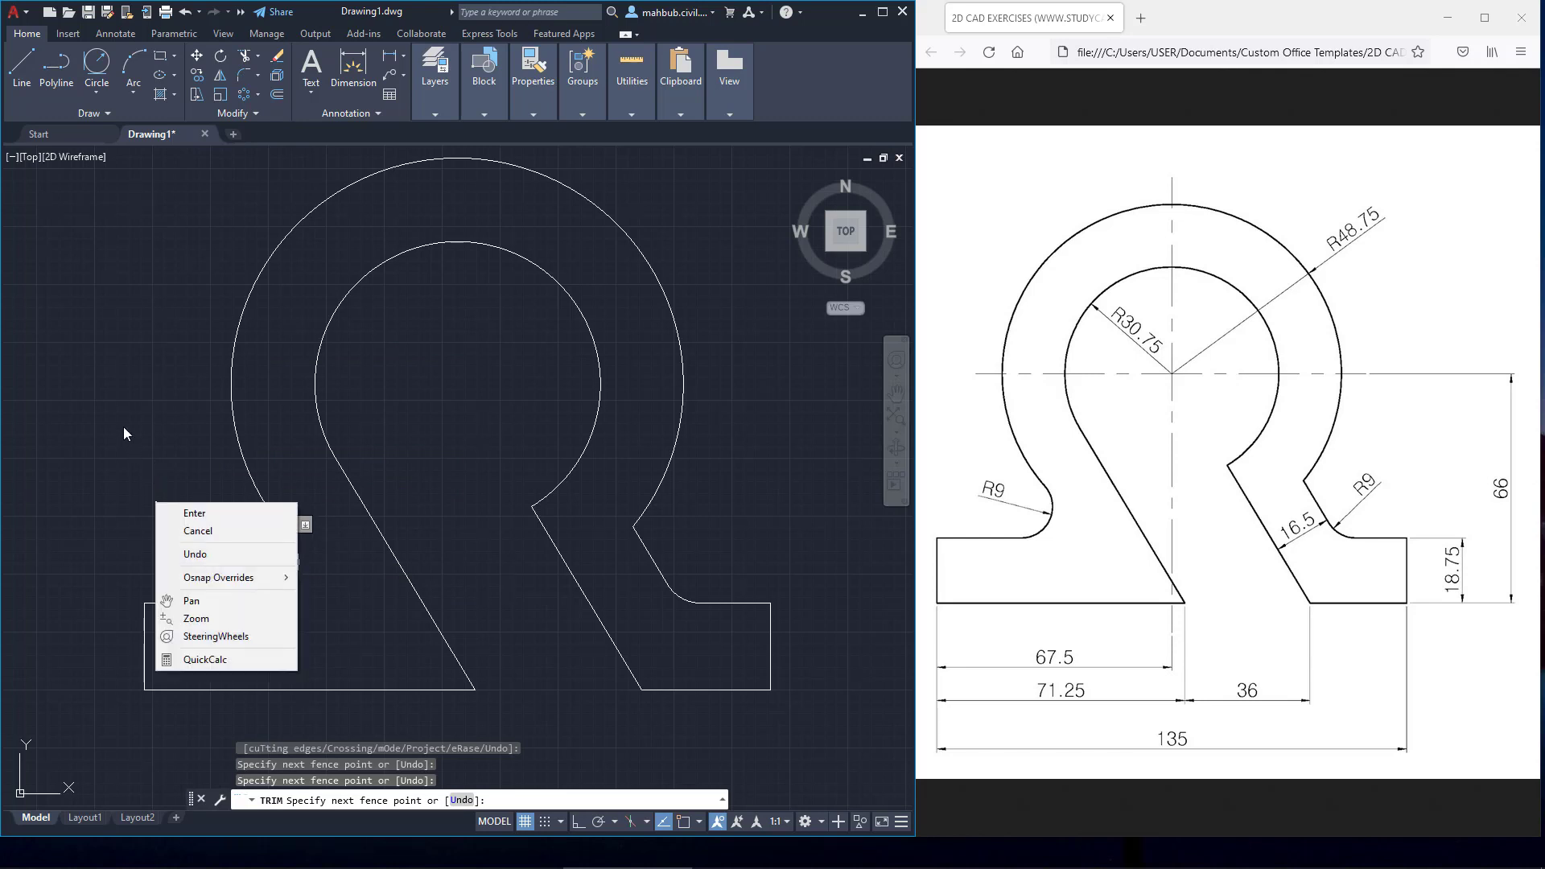
pyautogui.click(194, 512)
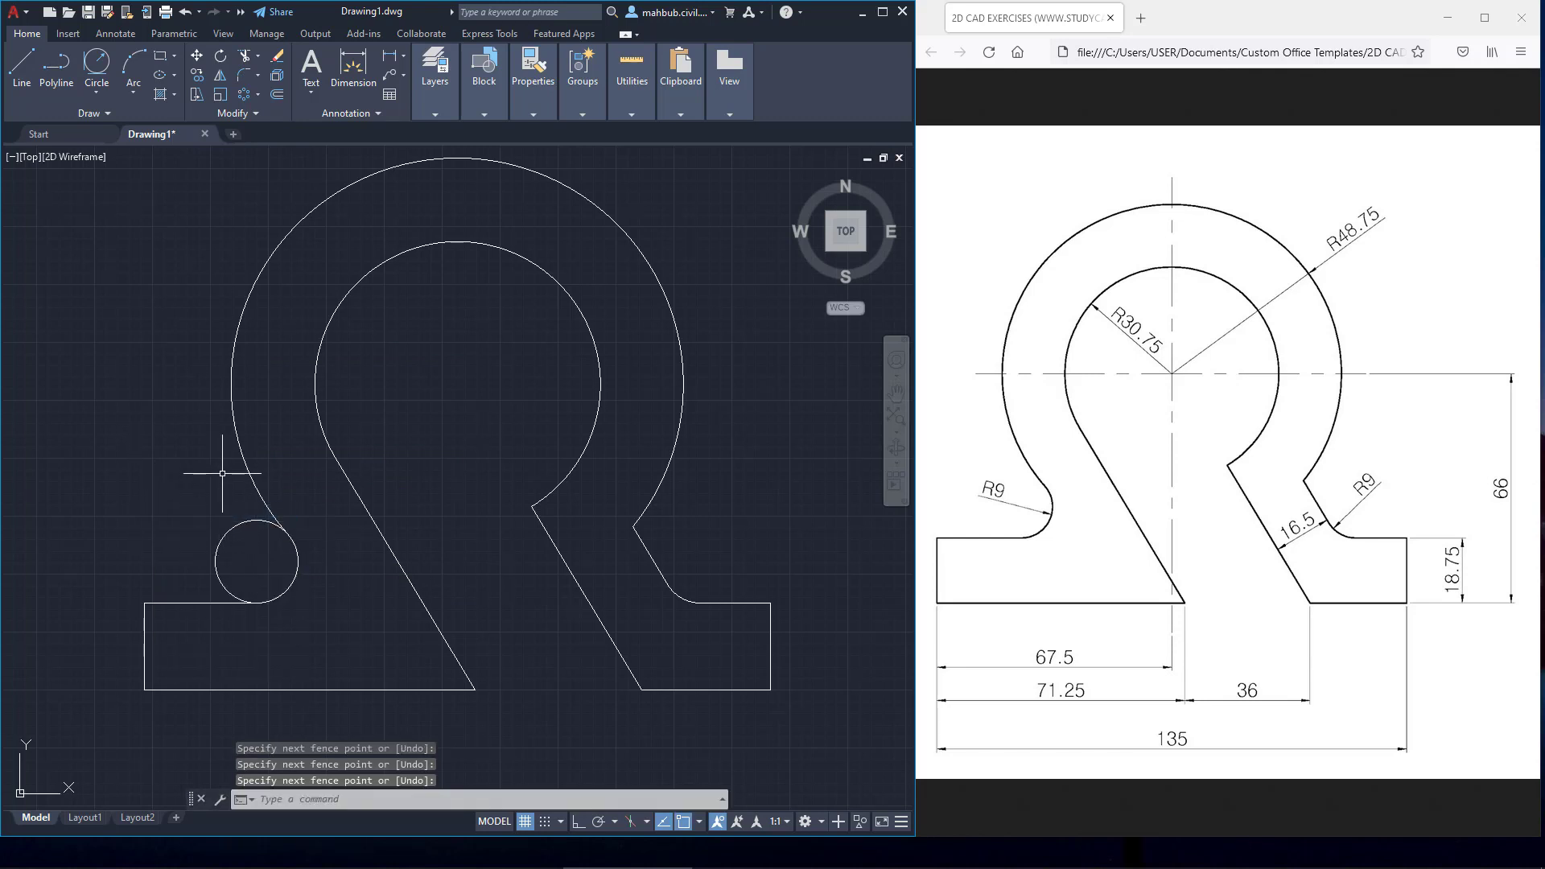
pyautogui.press('space')
pyautogui.rightClick(157, 486)
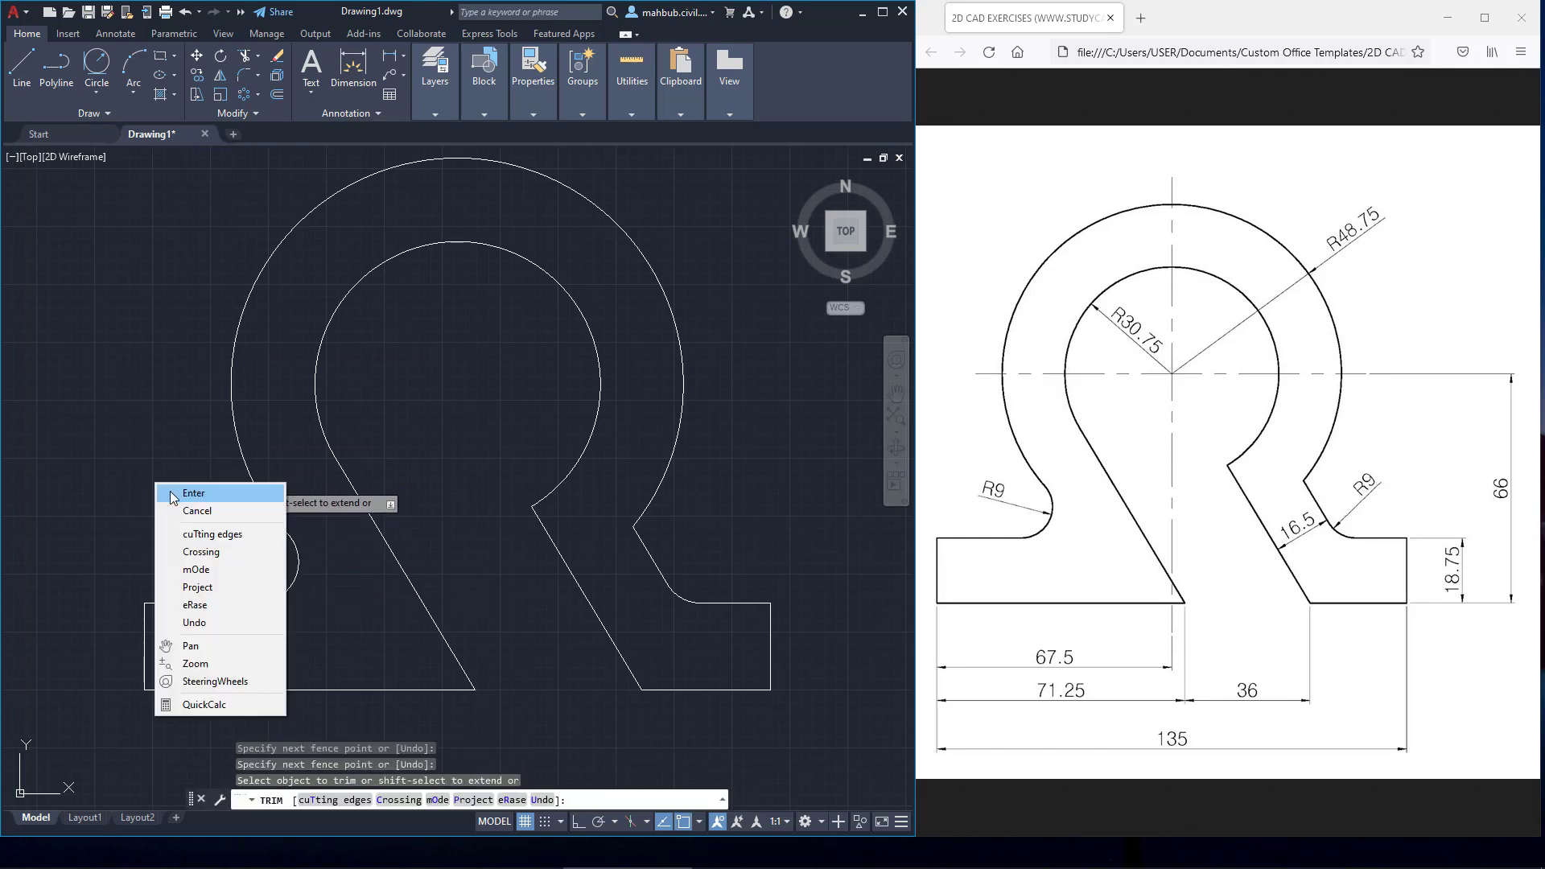
pyautogui.click(171, 492)
pyautogui.scroll(-4, 202, 475)
pyautogui.scroll(2, 337, 449)
pyautogui.moveTo(361, 456); pyautogui.dragTo(470, 394, button='middle')
pyautogui.scroll(1, 476, 407)
pyautogui.scroll(-1, 476, 407)
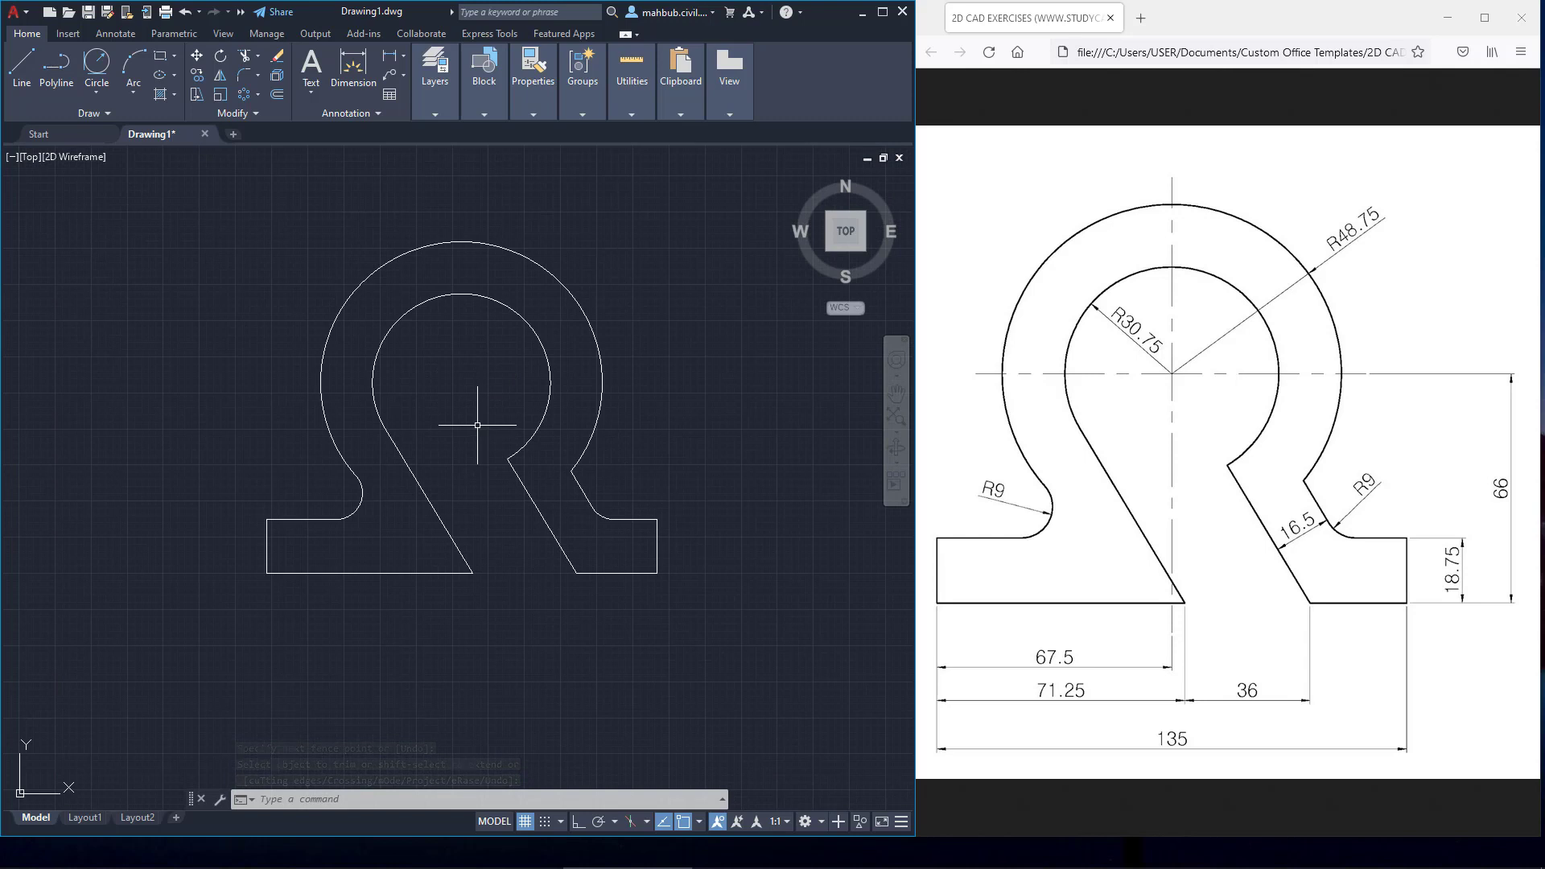